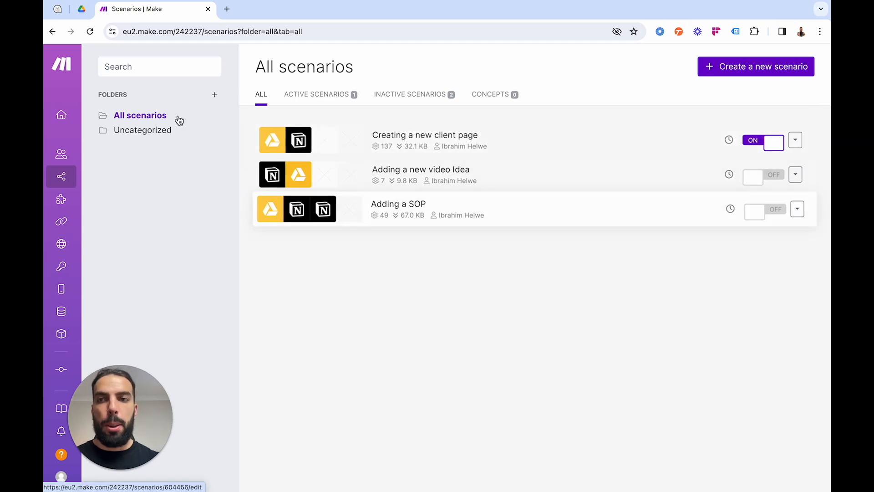
Switch to Notion and look over the Client Hub (demo) page's database links and client gallery.
click(57, 9)
scroll(390, 249, down, 3)
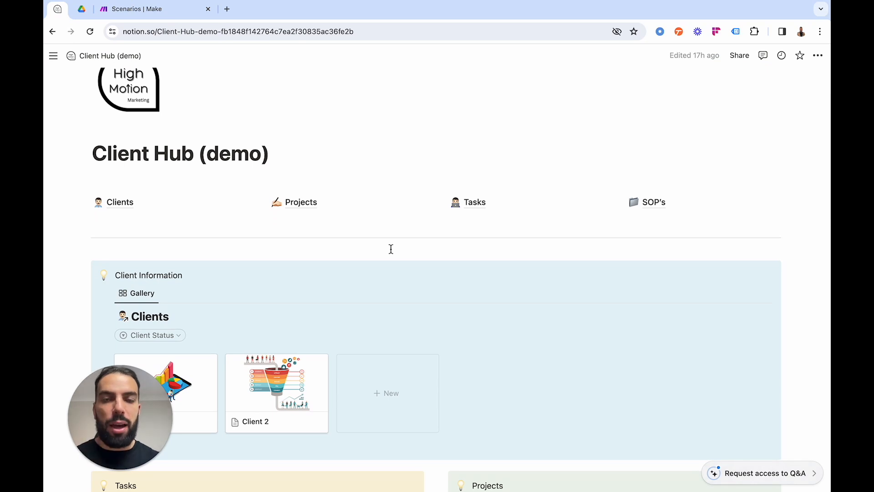
scroll(390, 249, down, 2)
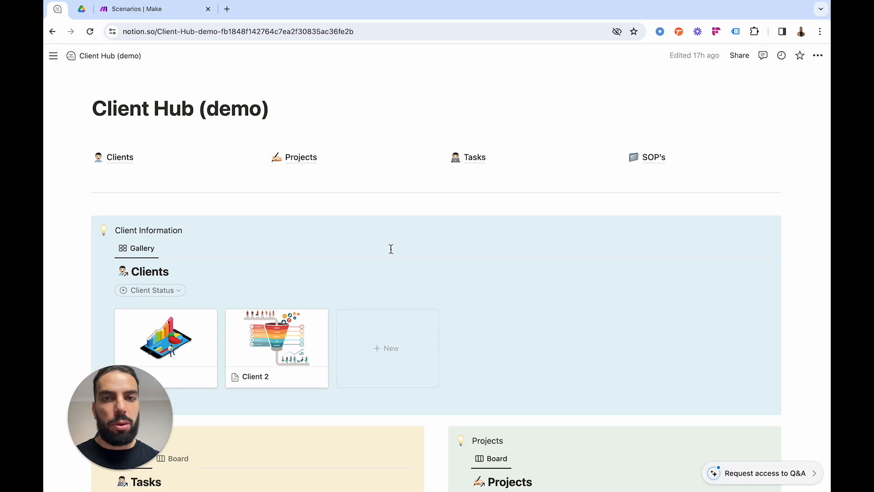
scroll(391, 248, down, 1)
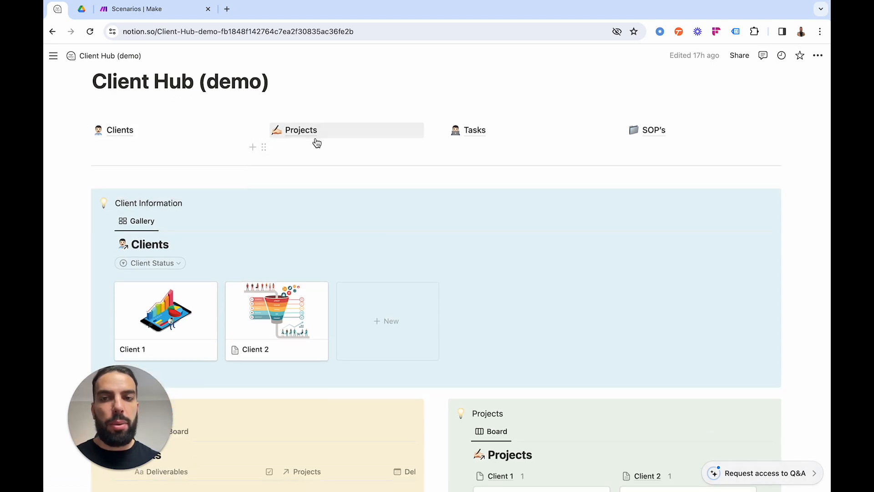
mouse_move(651, 135)
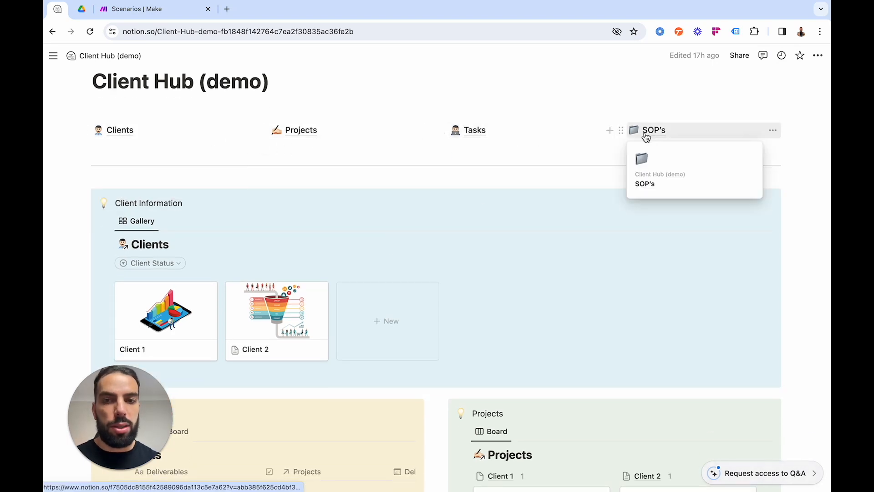
Look at the Make scenarios list and the My Drive folders, and return to the Notion Client Hub.
click(138, 9)
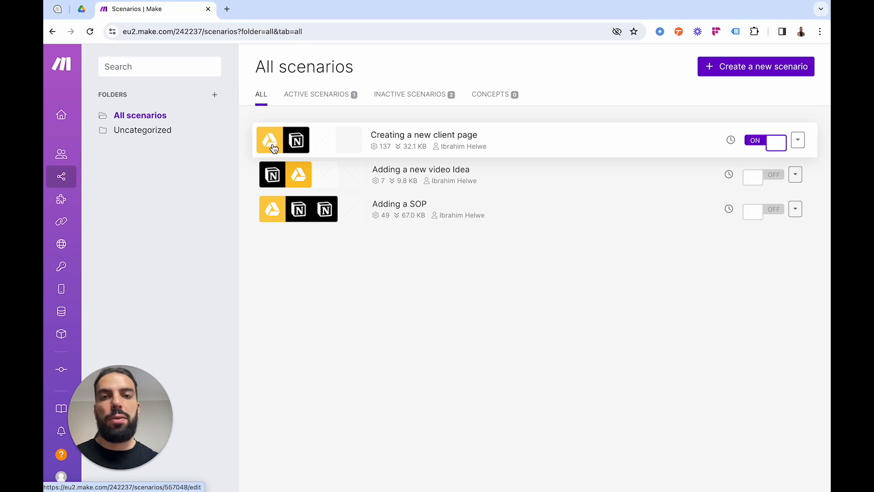
click(82, 9)
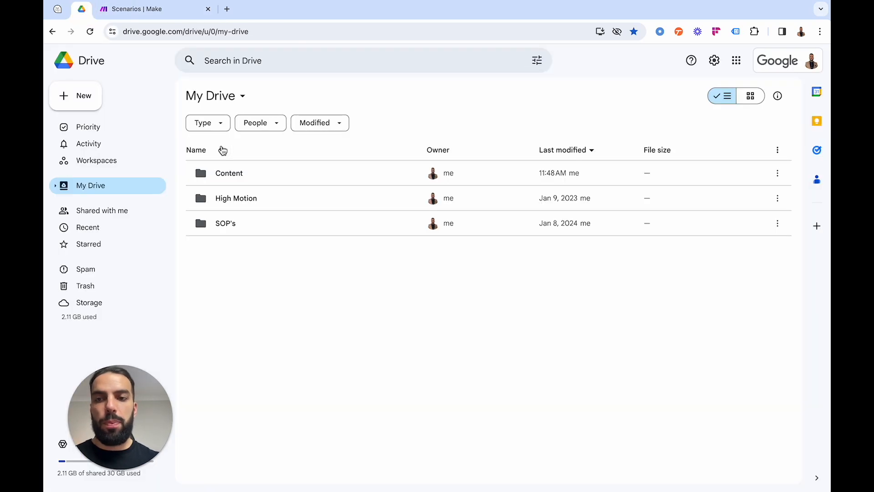
click(55, 9)
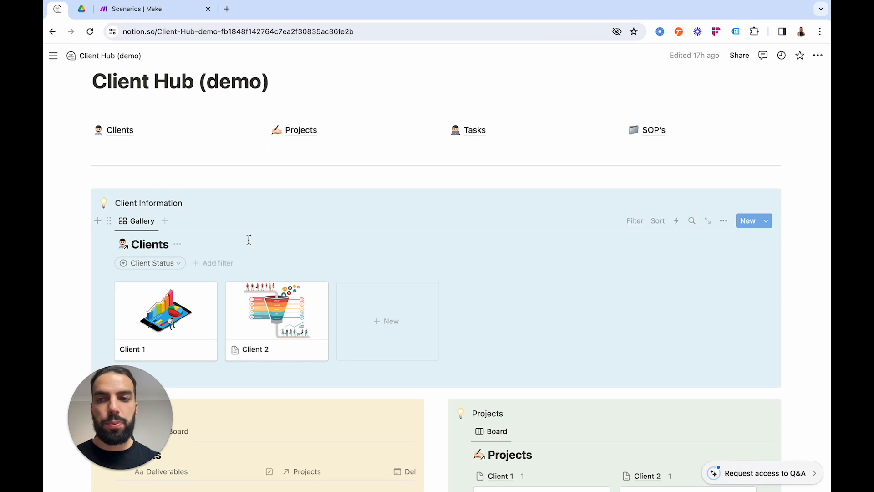
Look at the Clients database table, and open the Client Hub's Clients gallery as a full page.
click(121, 134)
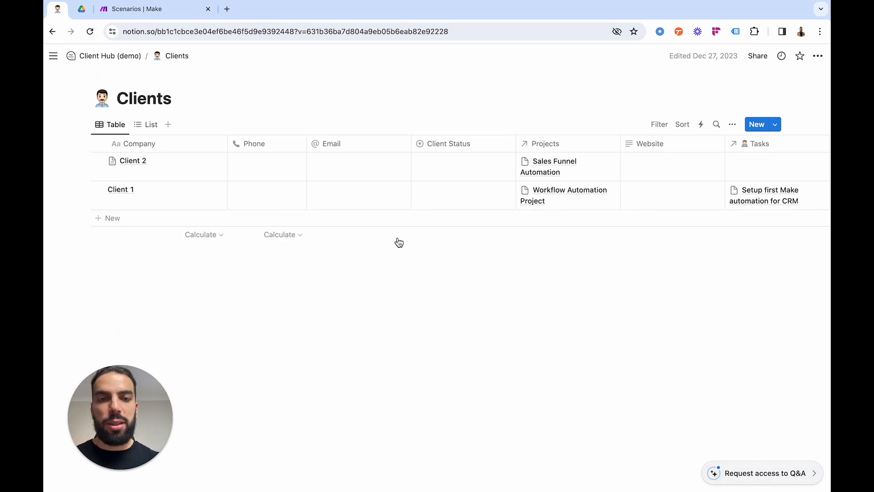
click(108, 58)
scroll(266, 272, down, 6)
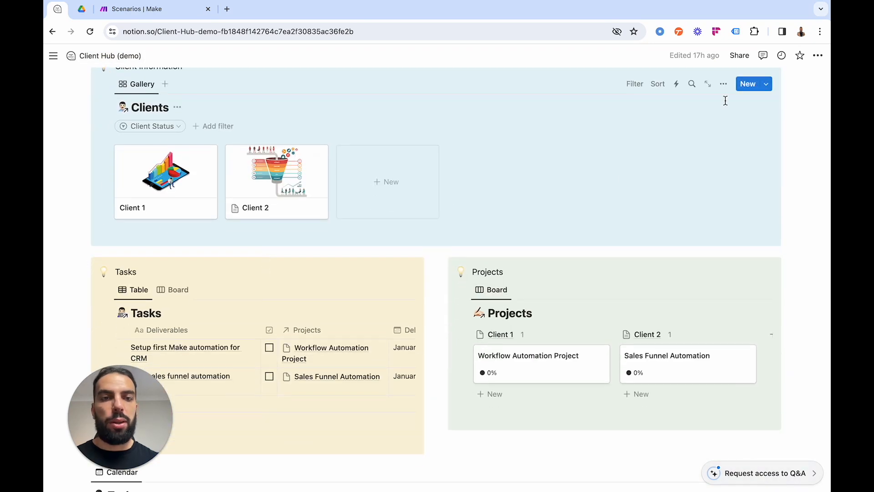
click(709, 85)
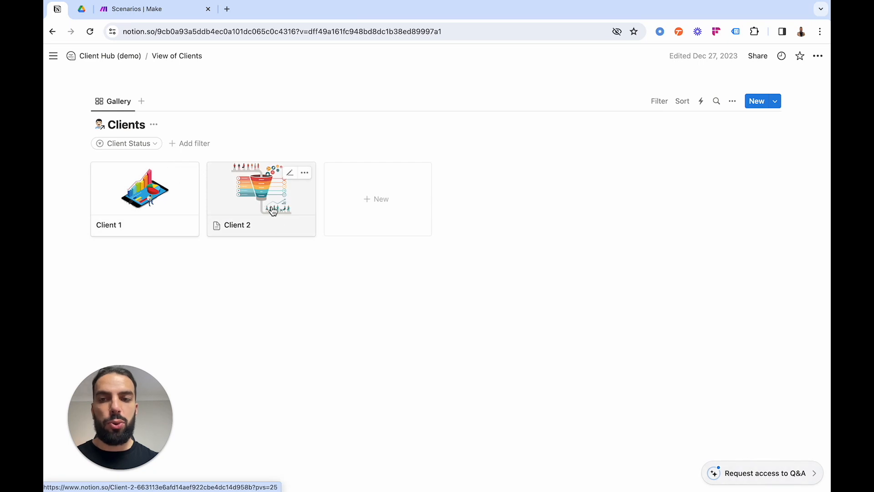
Create a blank client page in the Clients gallery and delete the untitled card again.
click(371, 207)
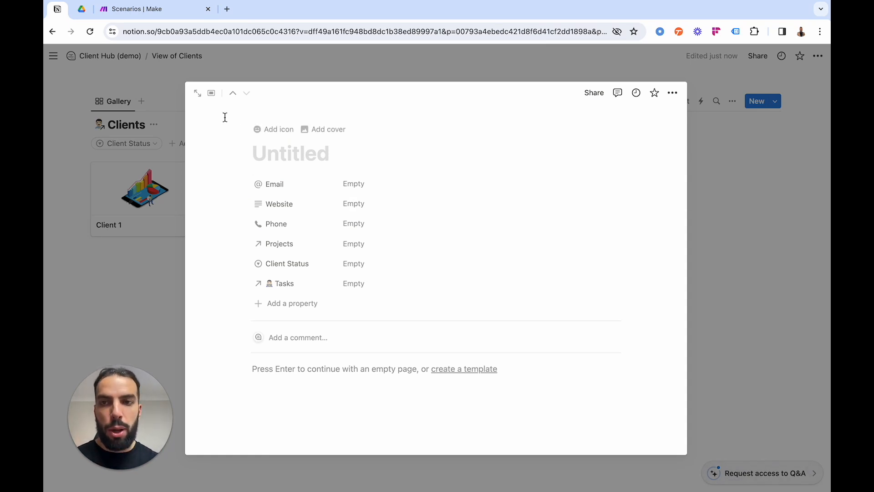
click(805, 234)
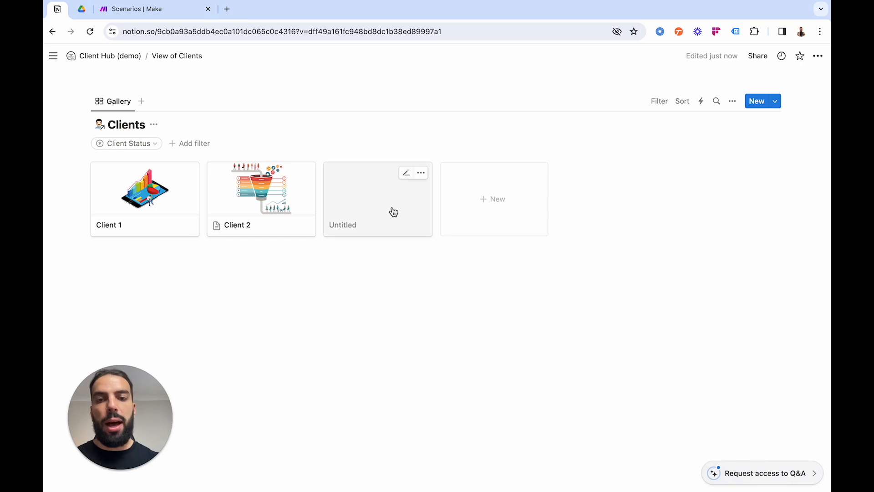
click(419, 176)
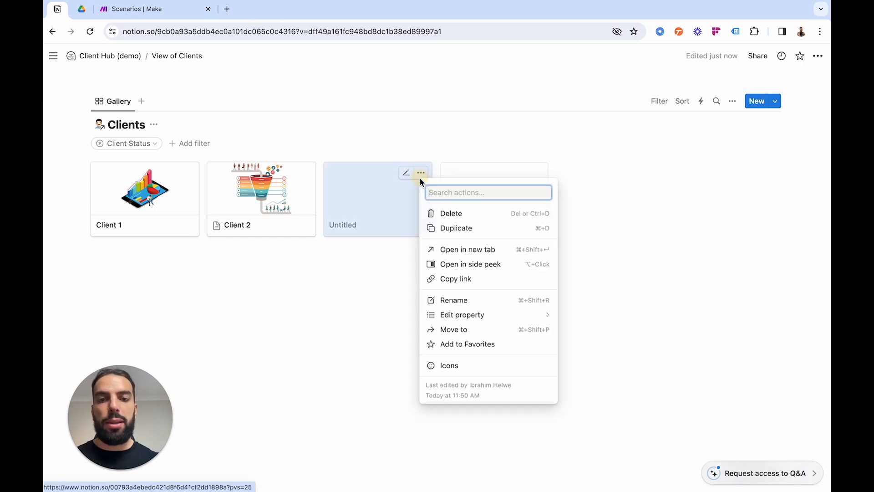
click(448, 214)
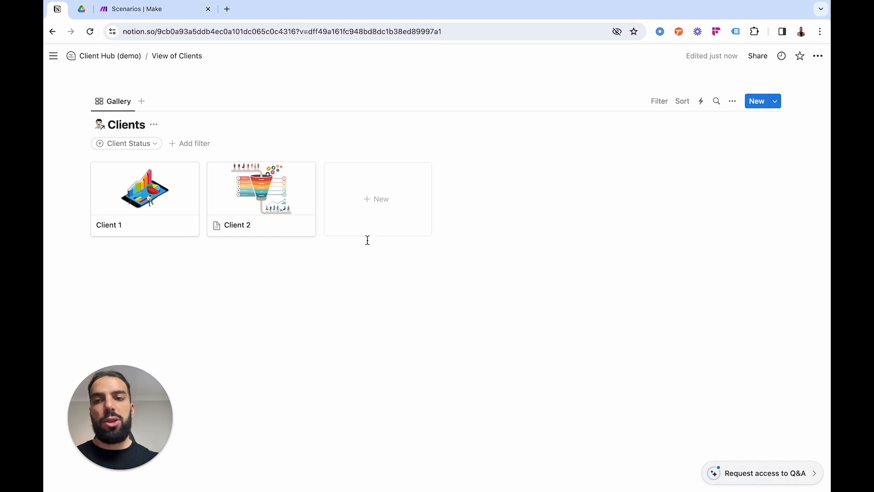
Switch to Google Drive and open the Clients folder inside High Motion > Clients.
click(138, 10)
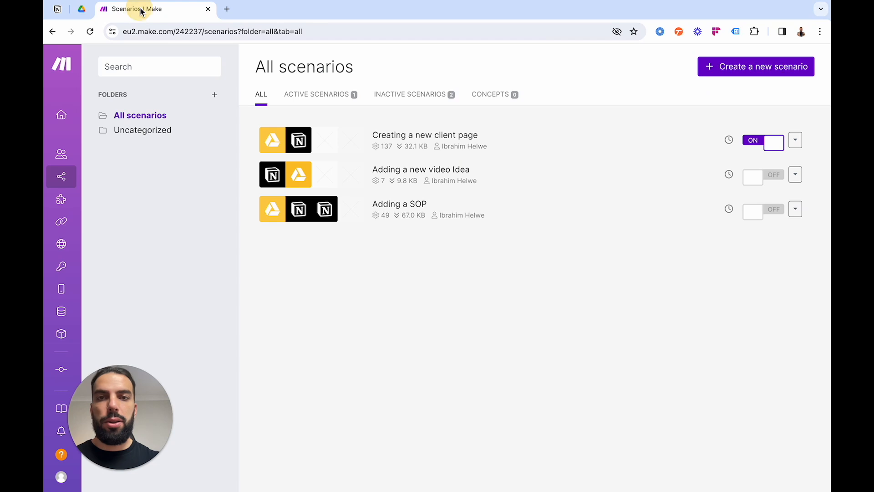
click(84, 10)
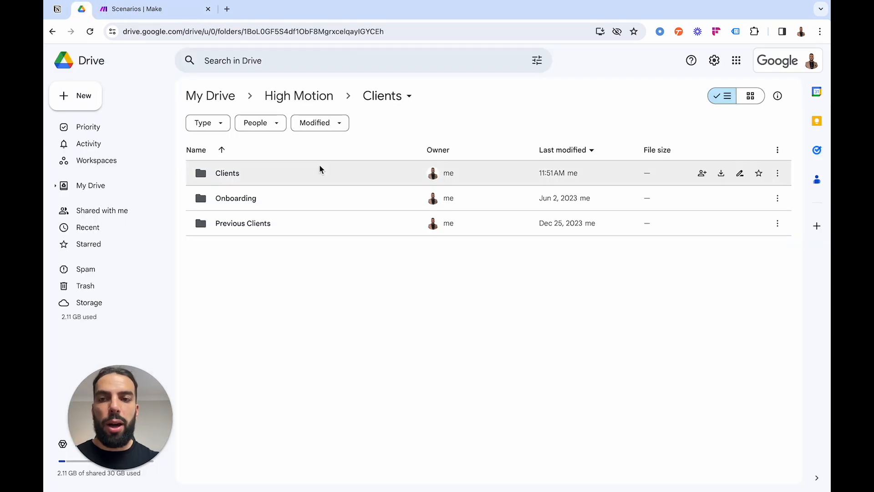
double_click(269, 171)
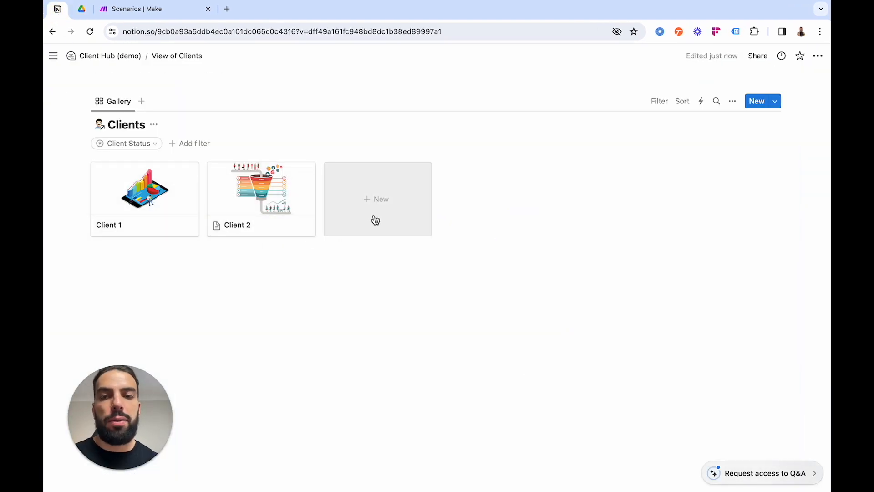
Switch to Make and create a new scenario that starts with the Google Drive Watch Folders module.
click(155, 9)
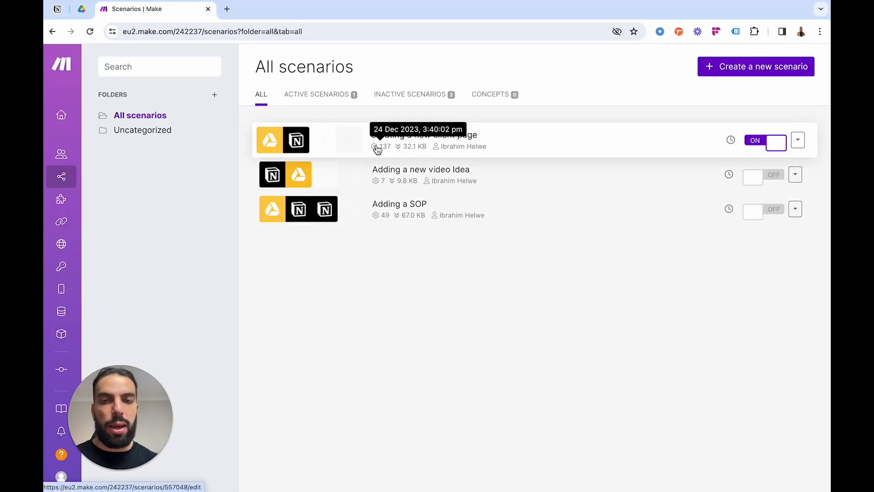
click(723, 74)
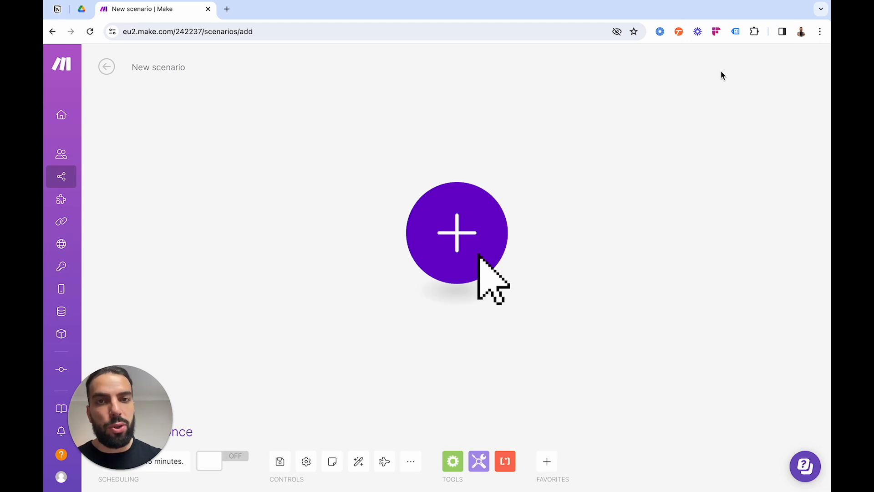
click(464, 239)
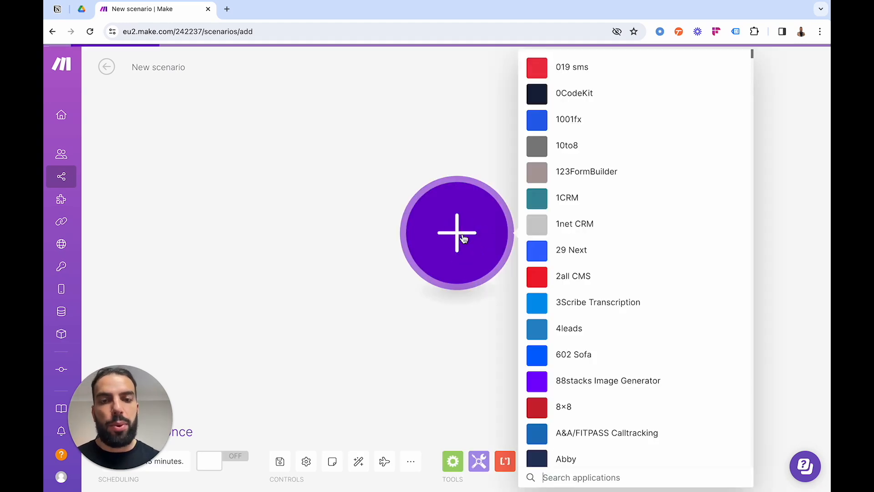
click(567, 481)
text(g)
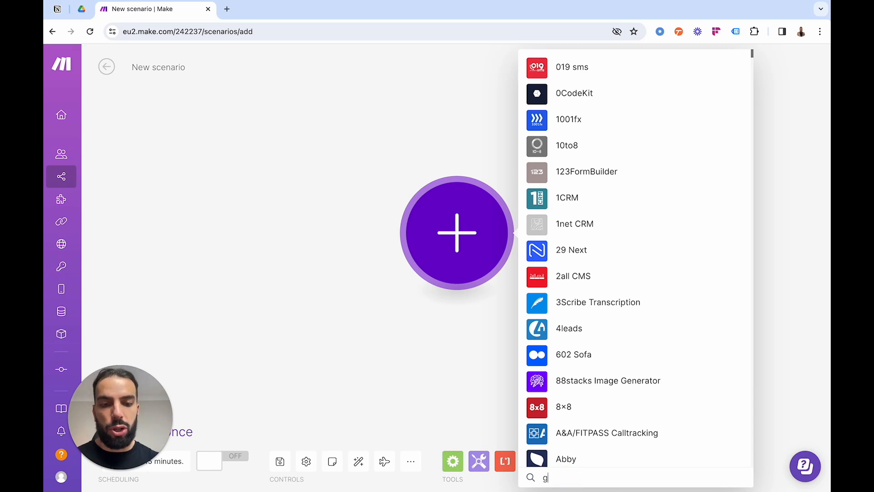
text(oogle drive)
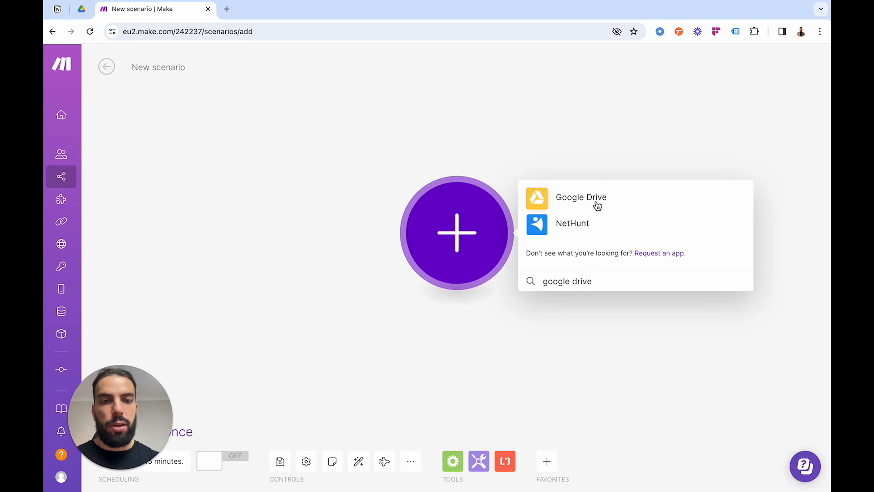
click(597, 207)
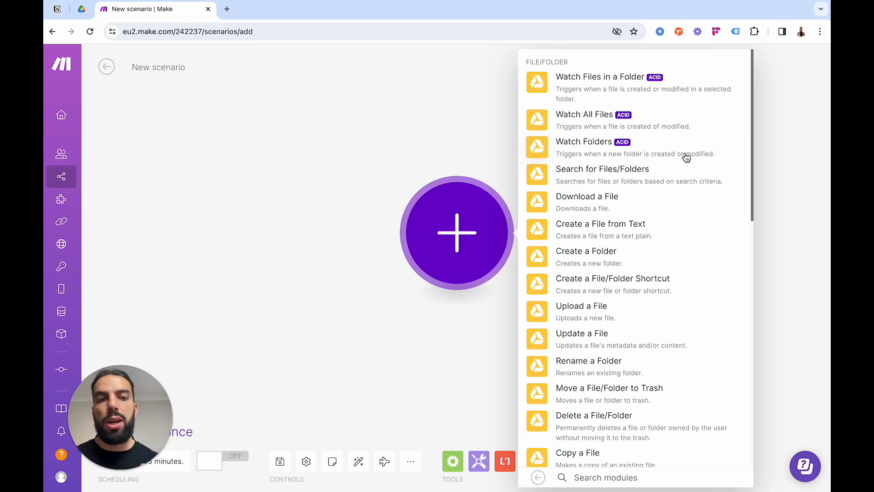
click(578, 147)
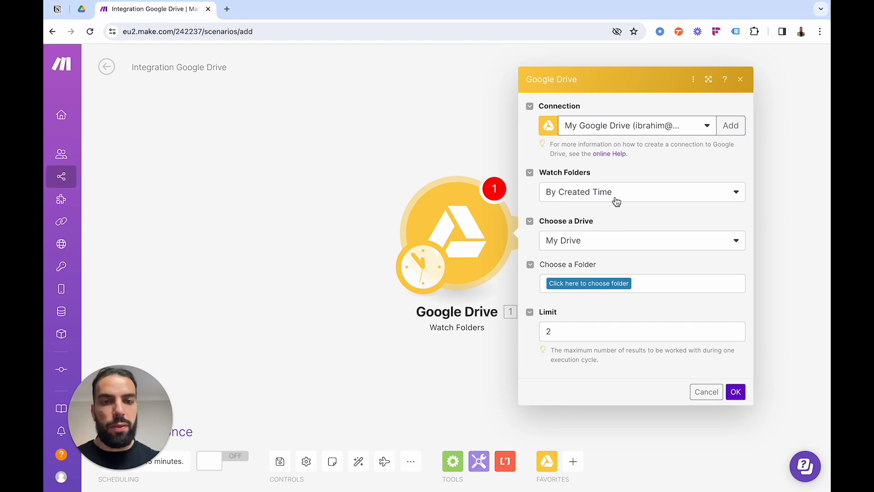
Set the Watch Folders module to monitor the Clients folder in My Drive and save its settings.
click(583, 245)
click(614, 242)
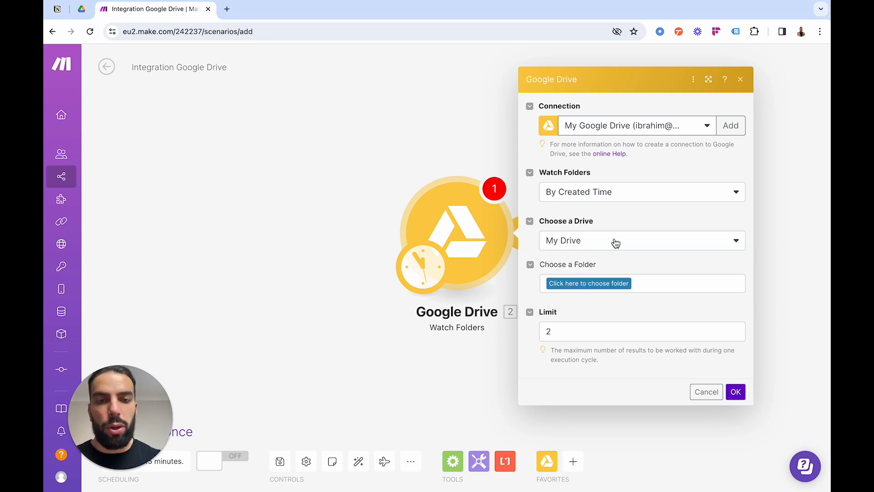
click(599, 284)
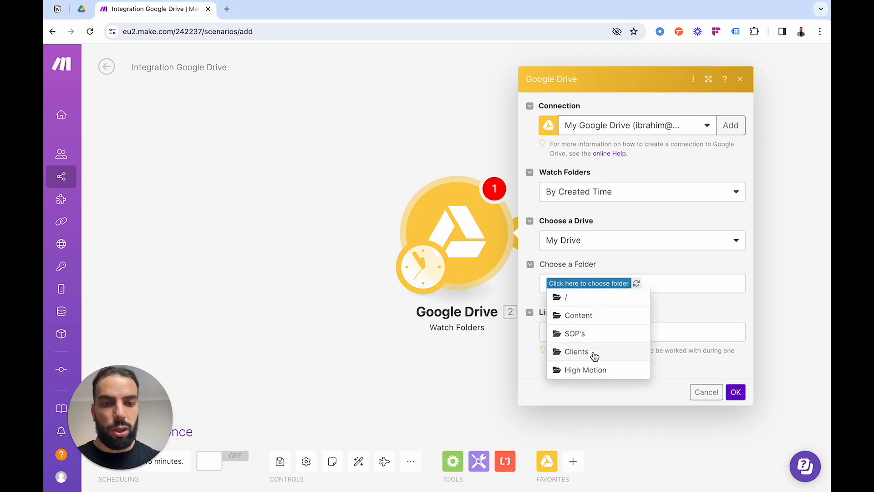
click(593, 353)
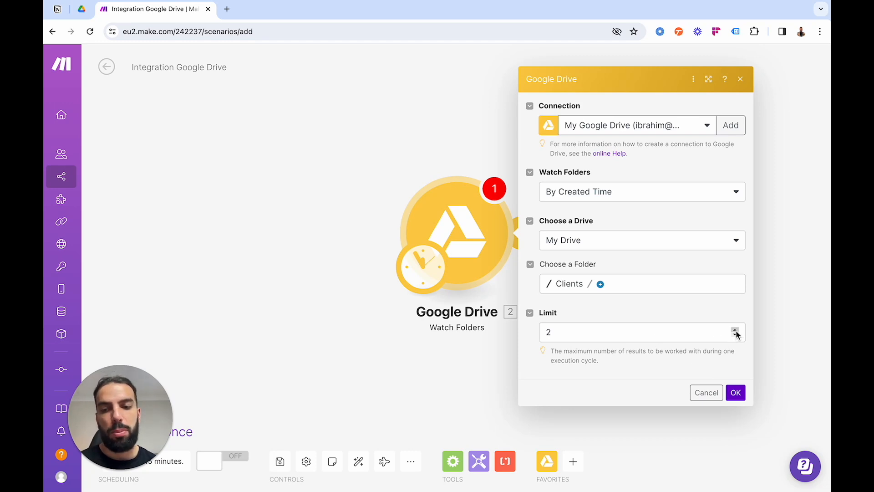
mouse_move(73, 377)
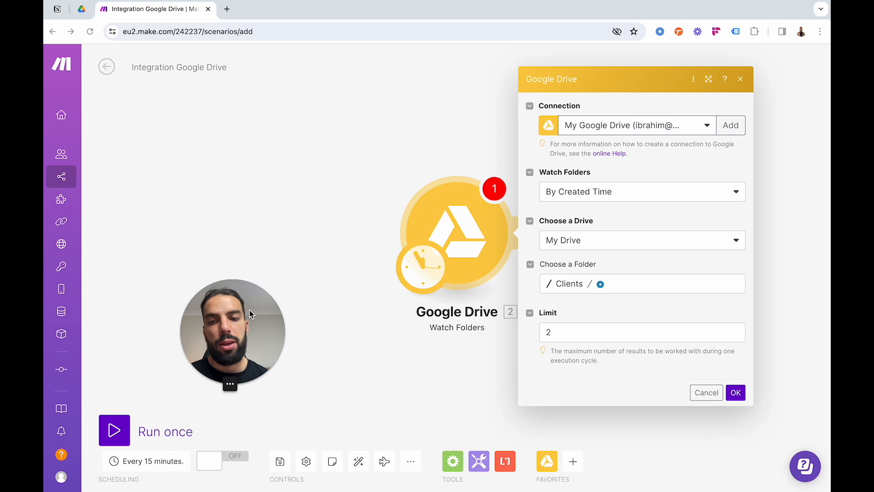
drag(247, 309, 220, 338)
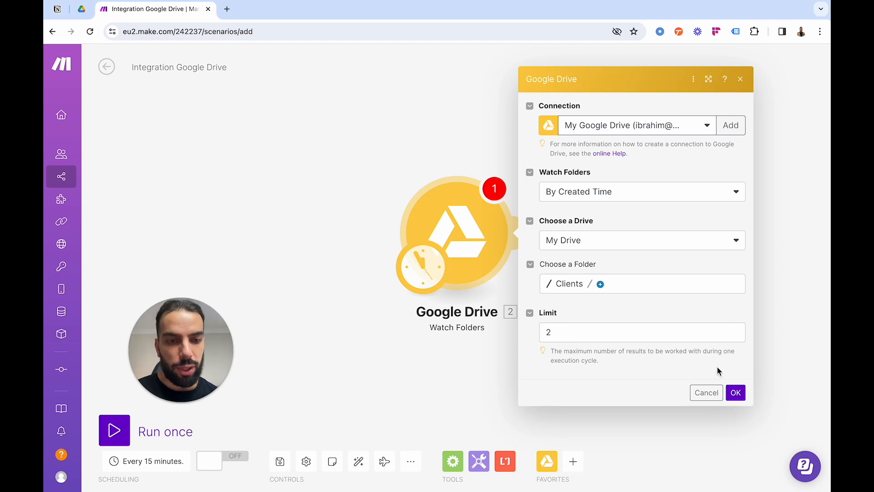
click(735, 394)
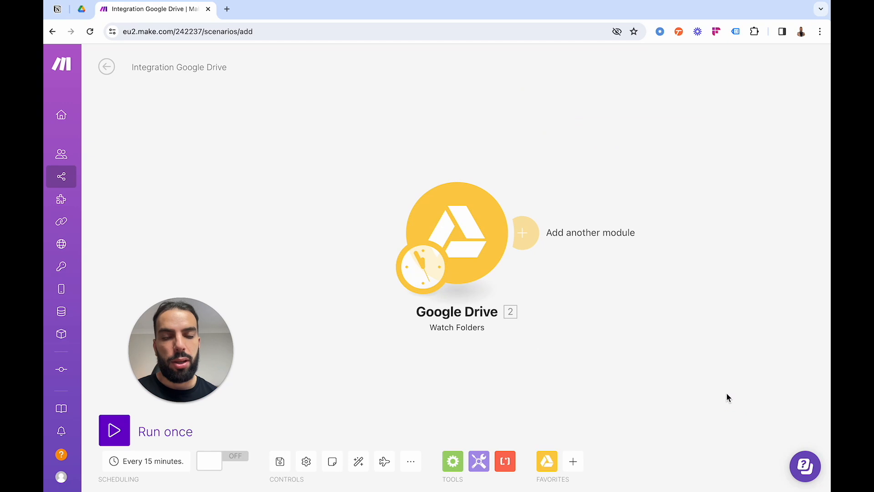
Add a Notion Create a Database Item module after the Google Drive module.
click(524, 234)
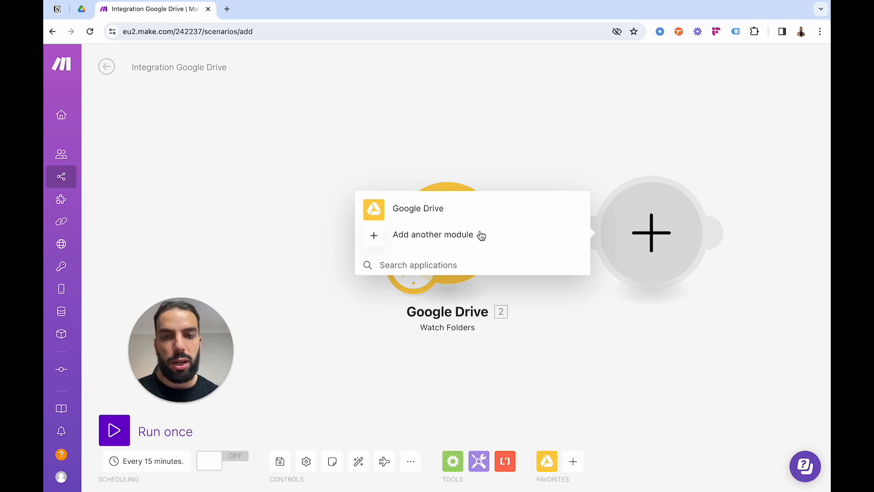
click(450, 236)
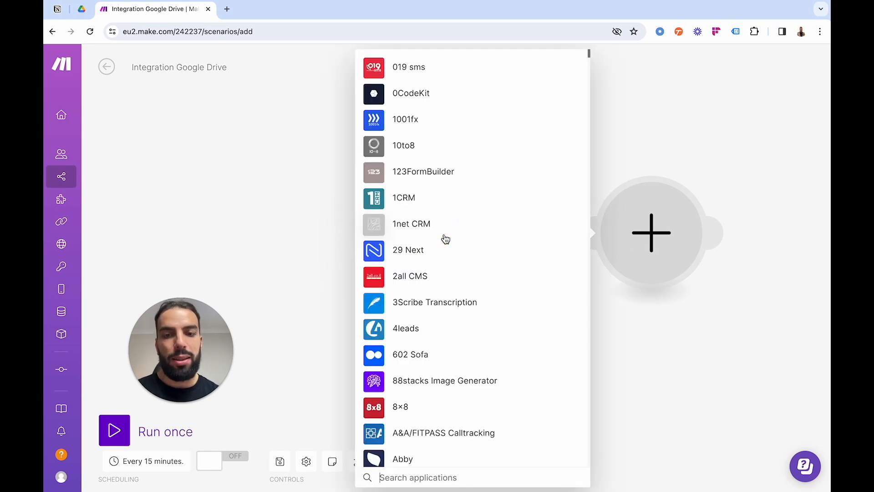
text(notion)
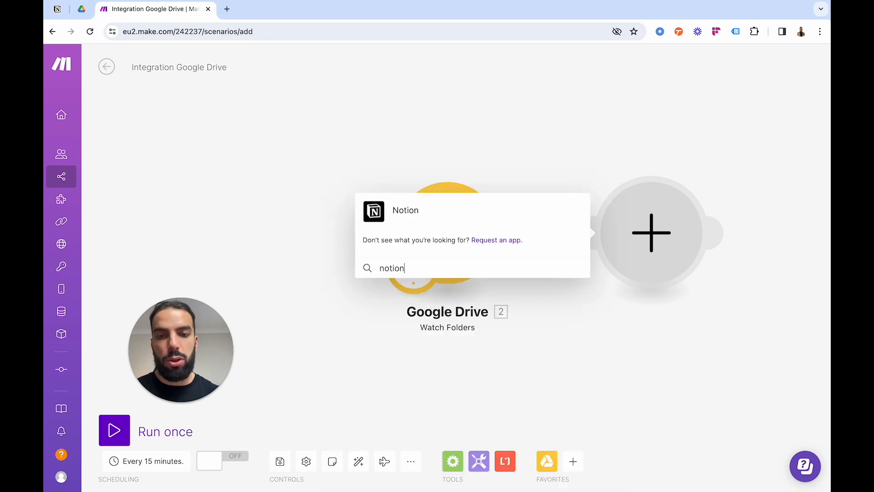
click(407, 219)
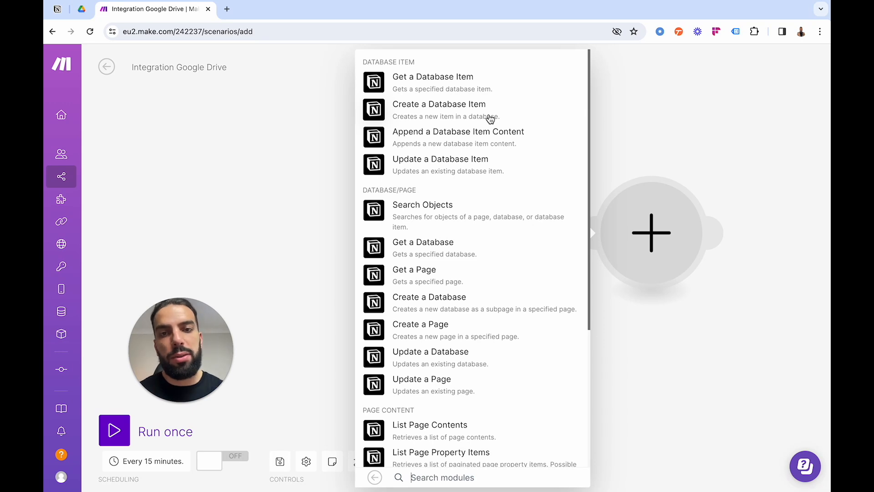
click(458, 111)
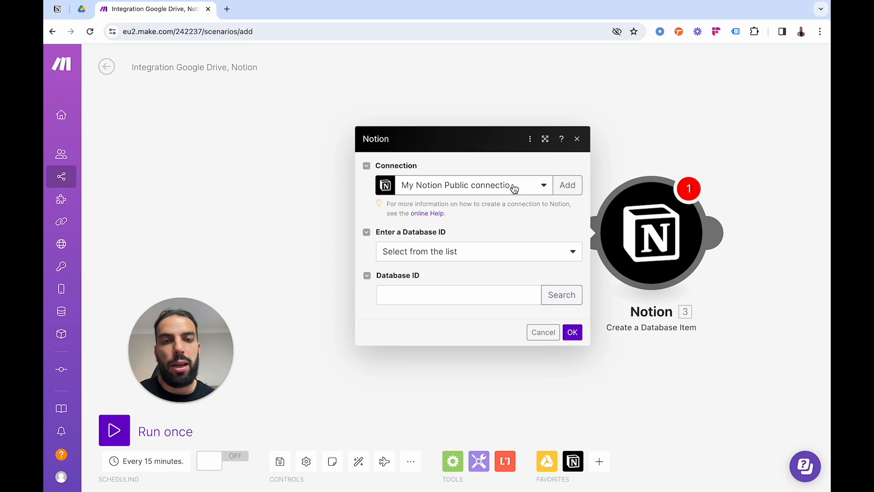
Review the available Notion connections and the database ID entry methods in the Notion module.
click(537, 189)
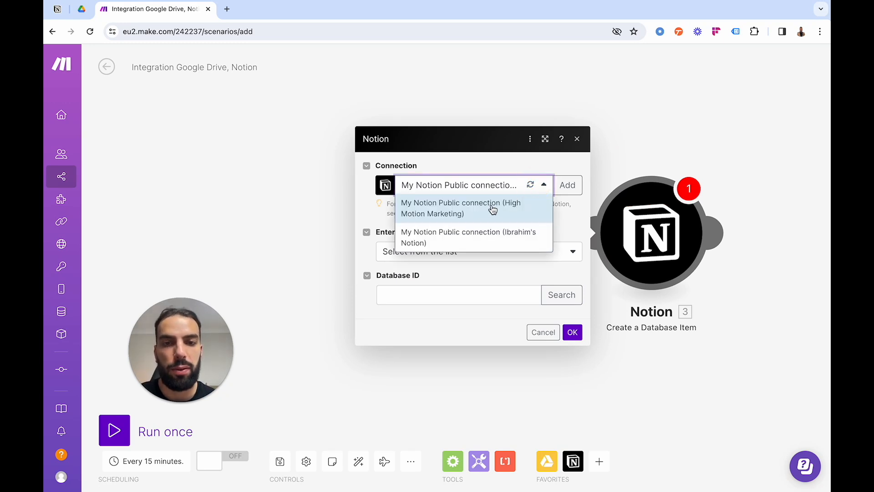
click(542, 185)
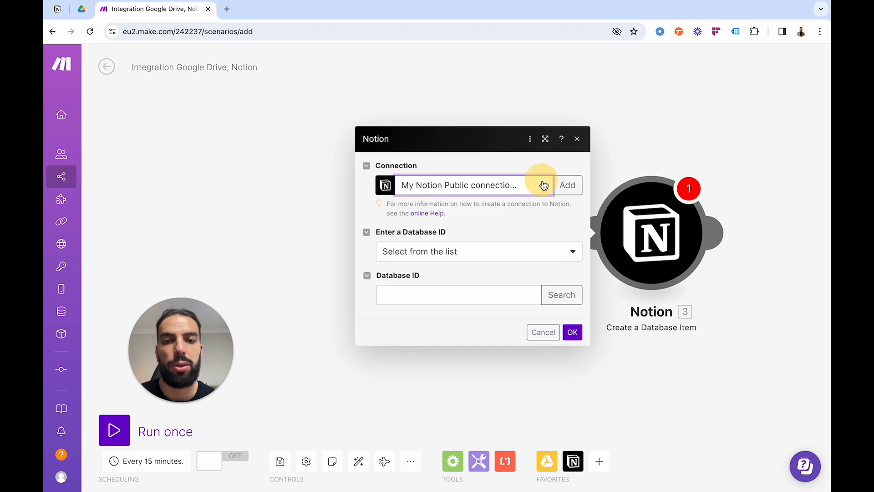
click(494, 259)
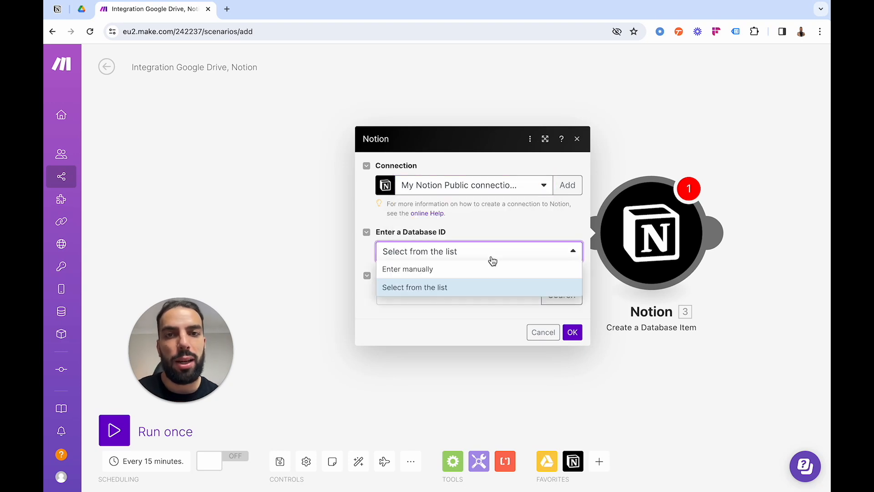
click(495, 230)
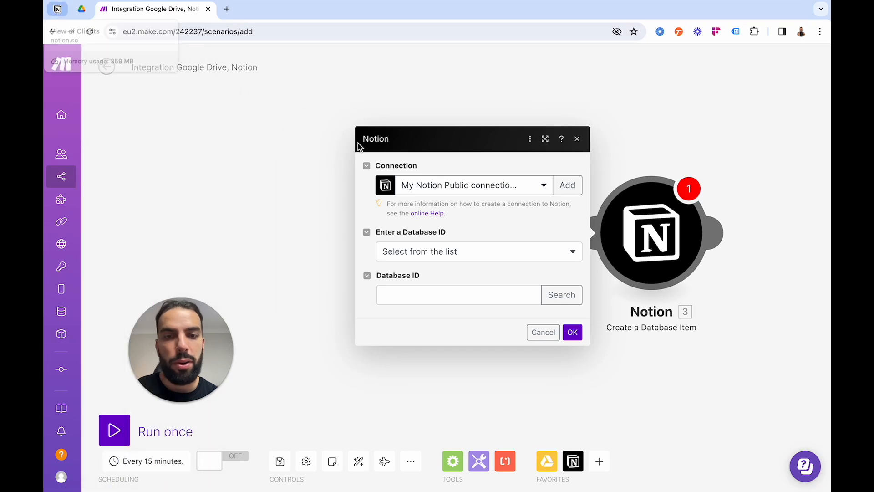
Switch to Notion, open the Clients database as a full page from Client Hub (demo), and copy the ID from its URL.
click(58, 10)
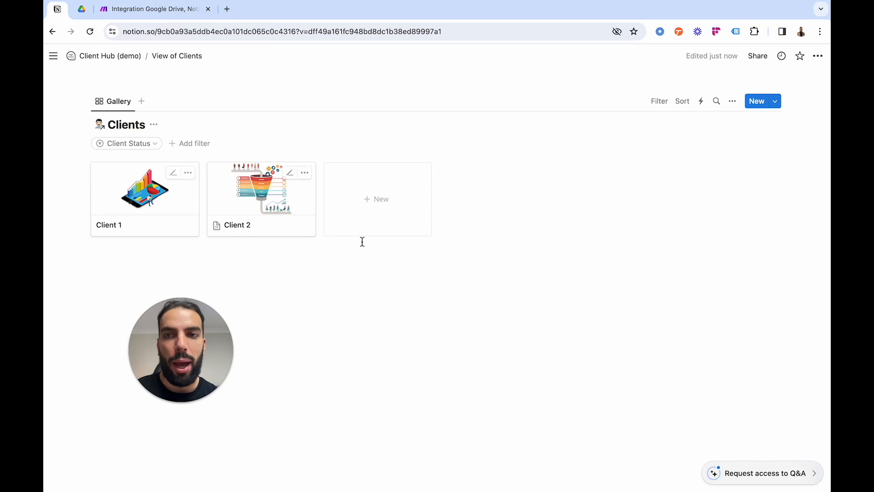
click(108, 101)
click(106, 58)
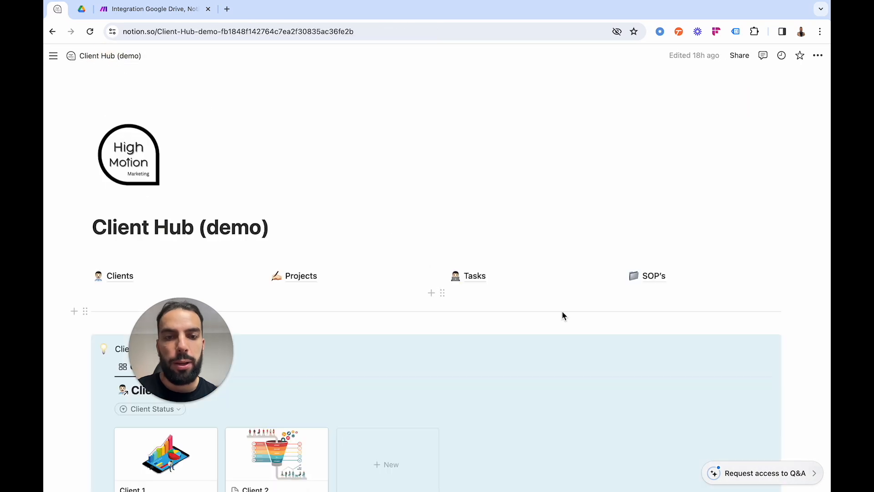
scroll(631, 317, down, 3)
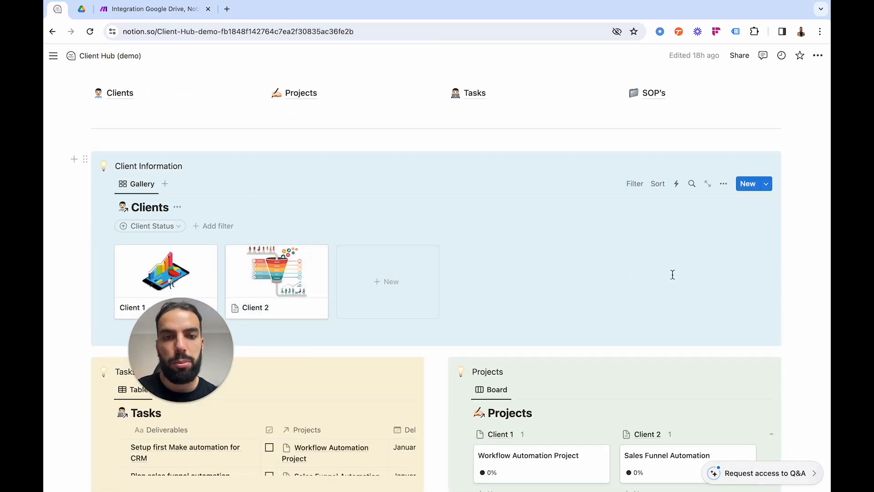
click(709, 186)
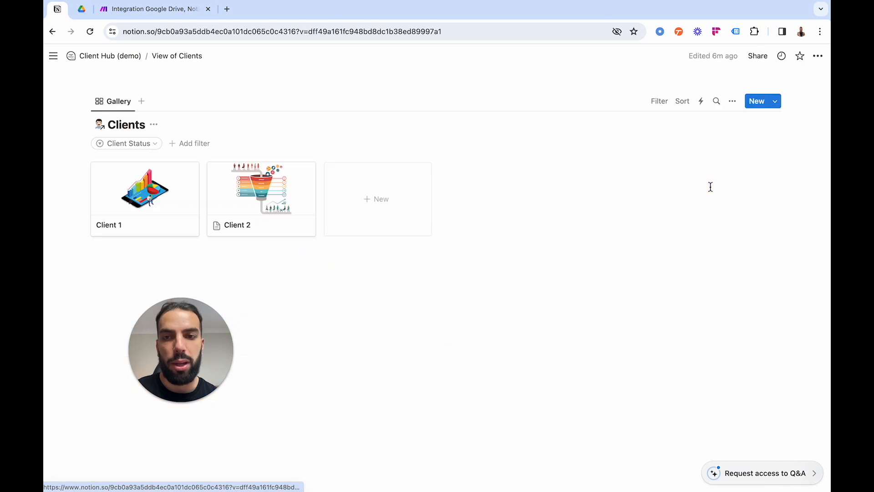
click(178, 31)
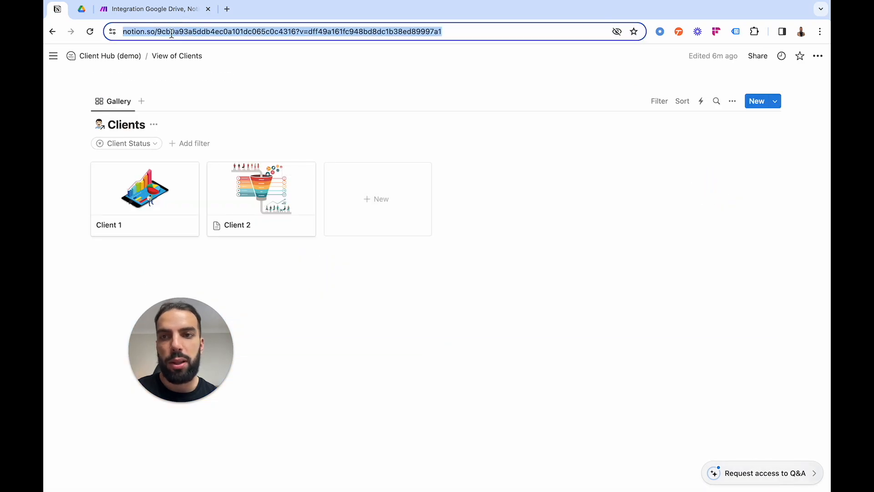
click(178, 32)
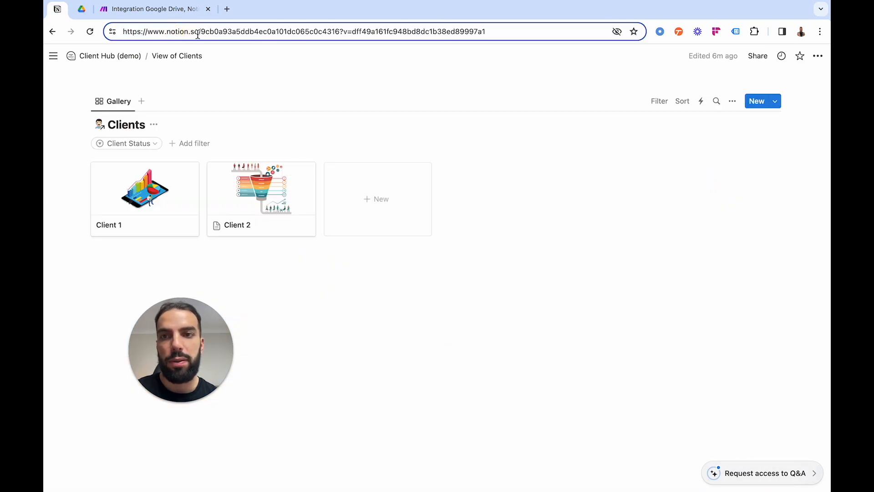
double_click(267, 33)
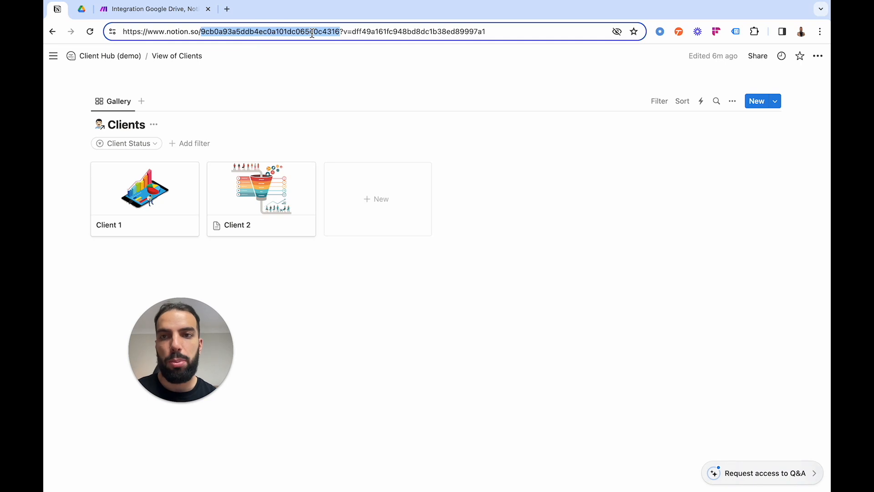
Switch to Make and try the copied ID as the Notion module's Database ID.
click(151, 9)
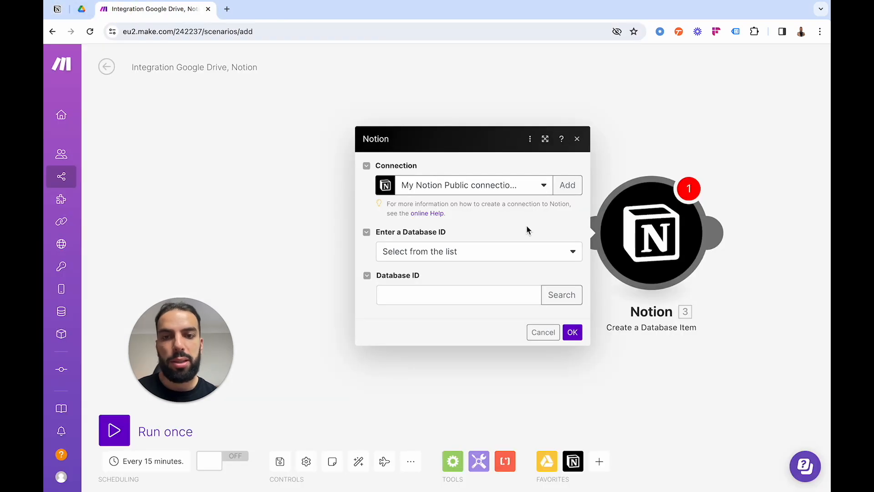
click(428, 296)
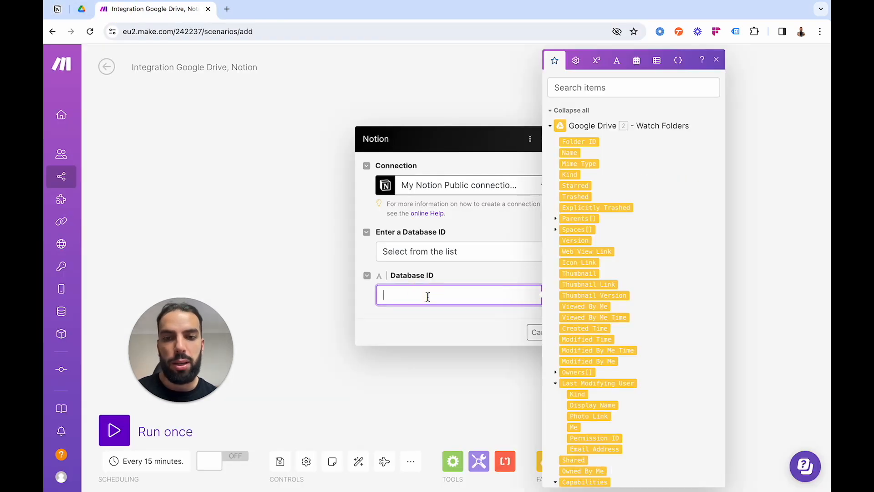
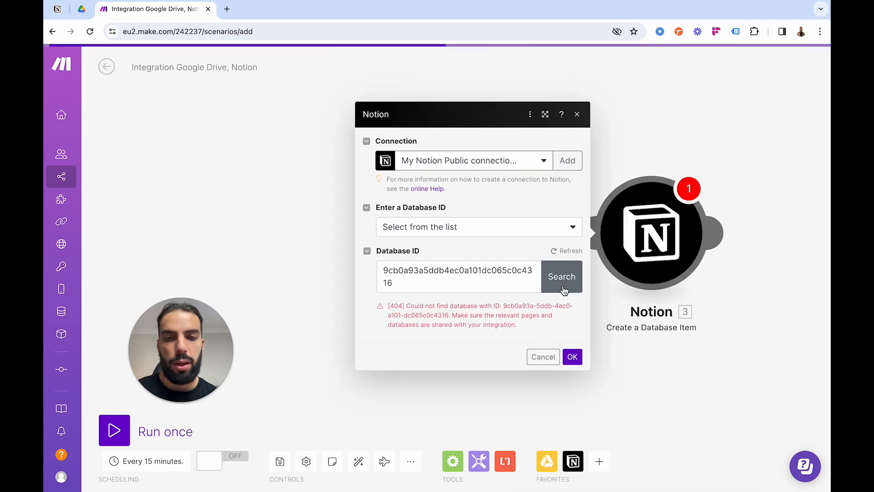
Search the connected Notion databases and select Clients as the module's database.
click(563, 287)
click(800, 322)
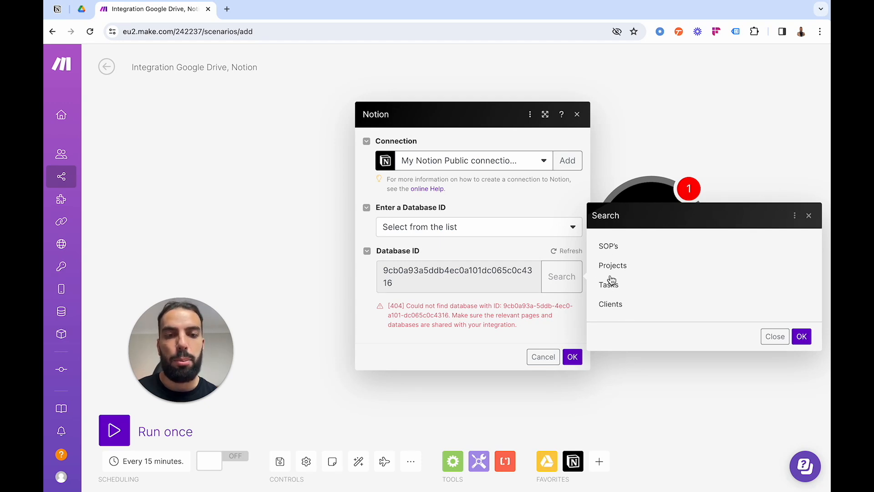
click(609, 304)
click(573, 357)
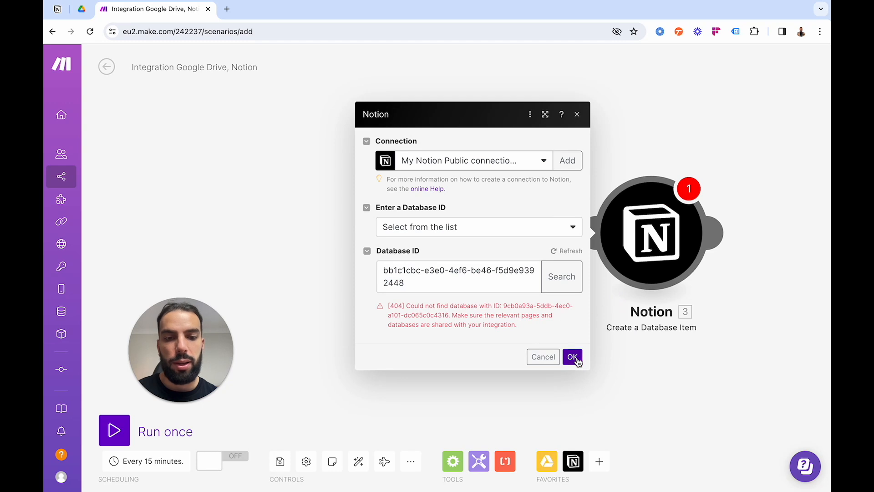
click(646, 249)
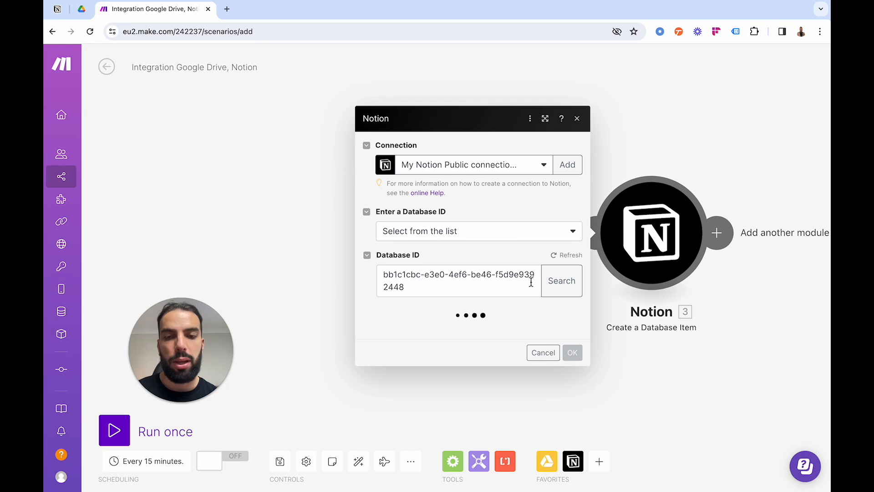
Map the Google Drive folder's Name to the Company field of the Notion database item.
scroll(500, 319, down, 1)
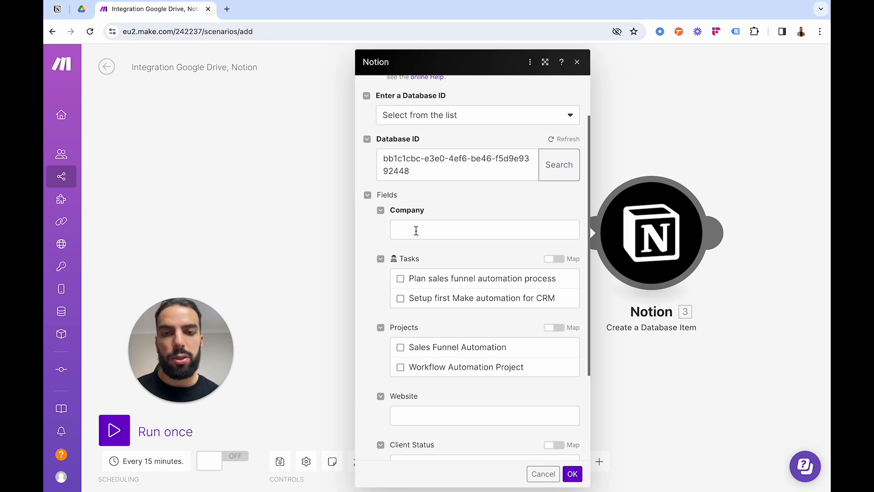
click(414, 230)
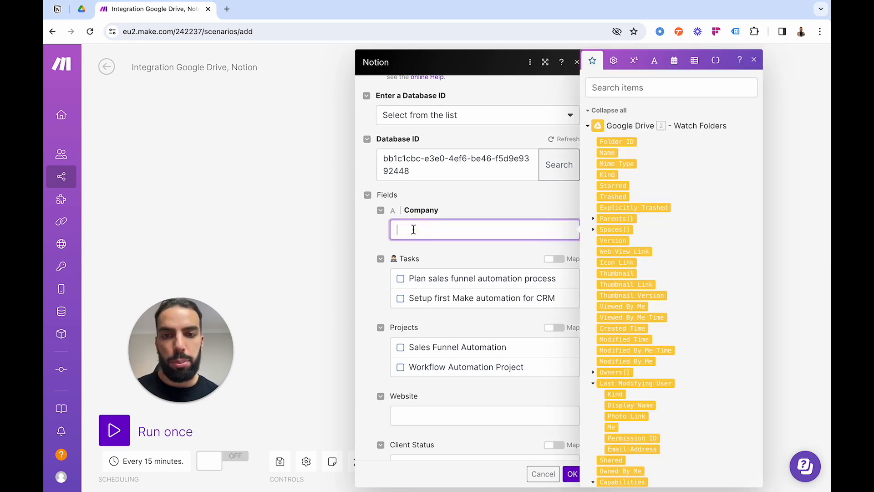
click(608, 154)
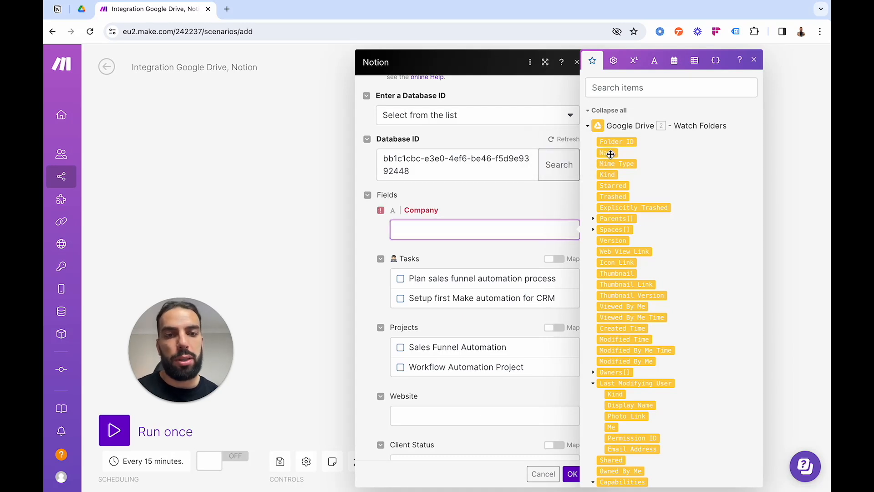
click(375, 232)
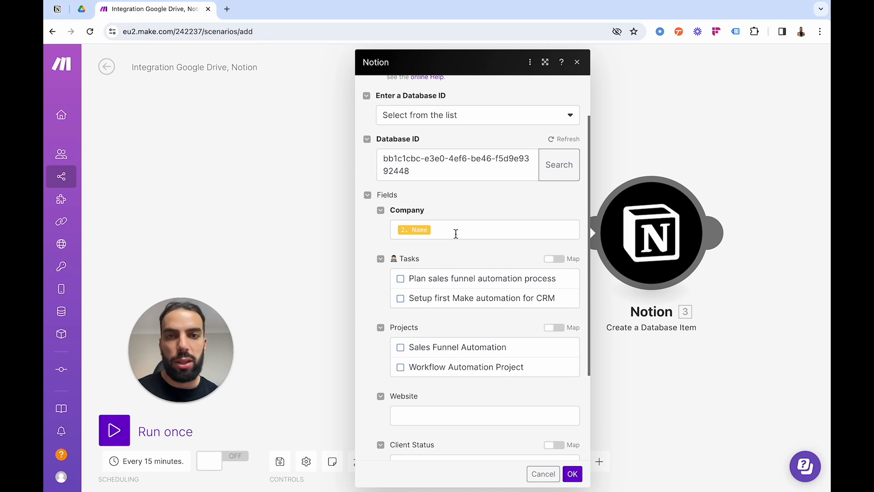
Examine the remaining Notion item fields and the Google Drive values that could be mapped to Website.
scroll(455, 233, down, 5)
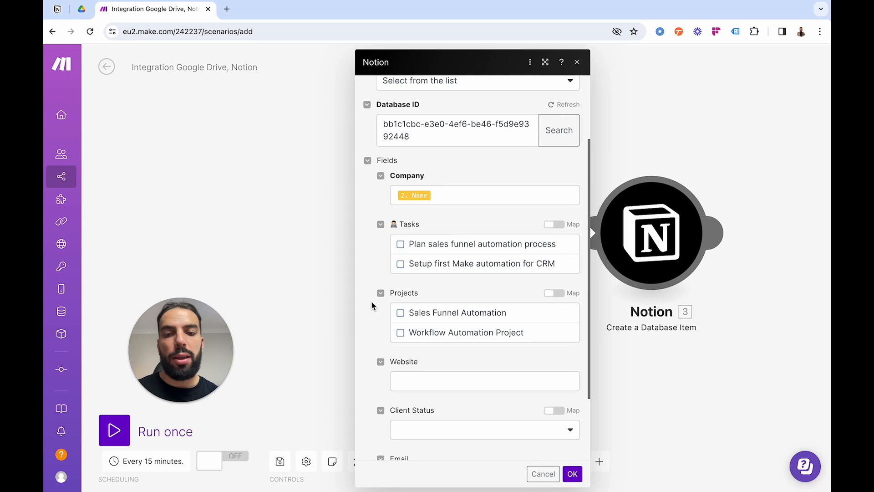
scroll(363, 326, up, 6)
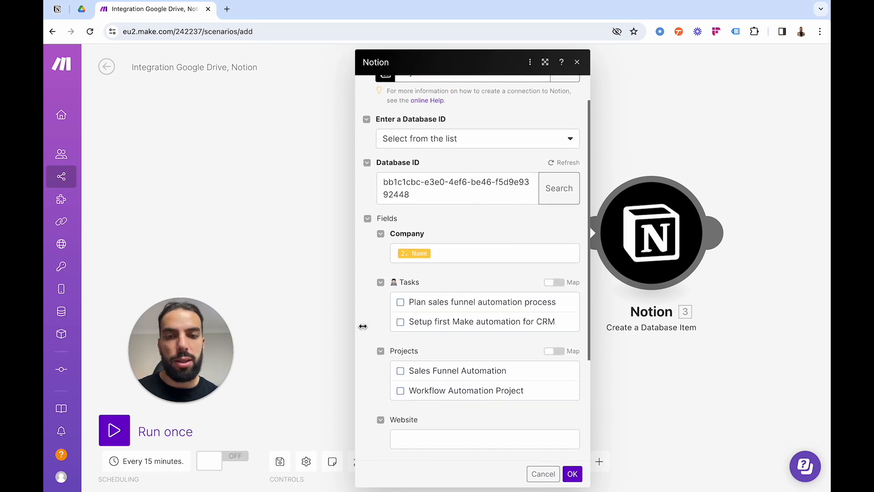
scroll(363, 326, down, 6)
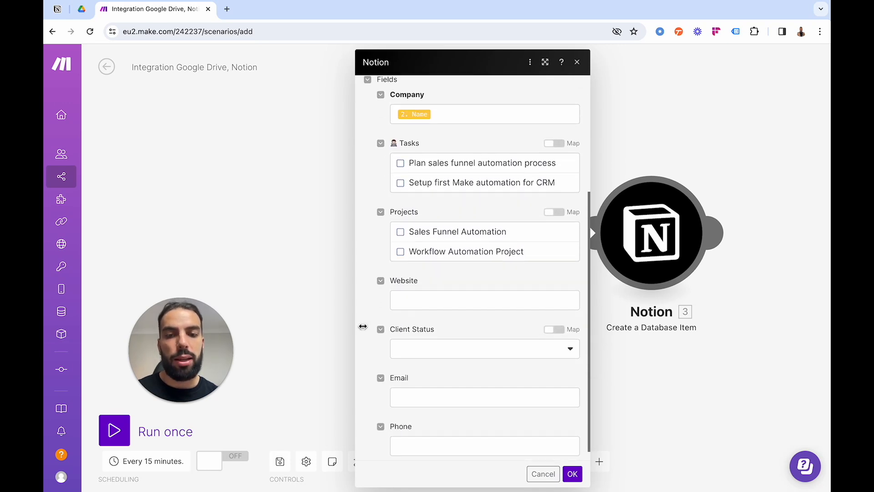
click(427, 291)
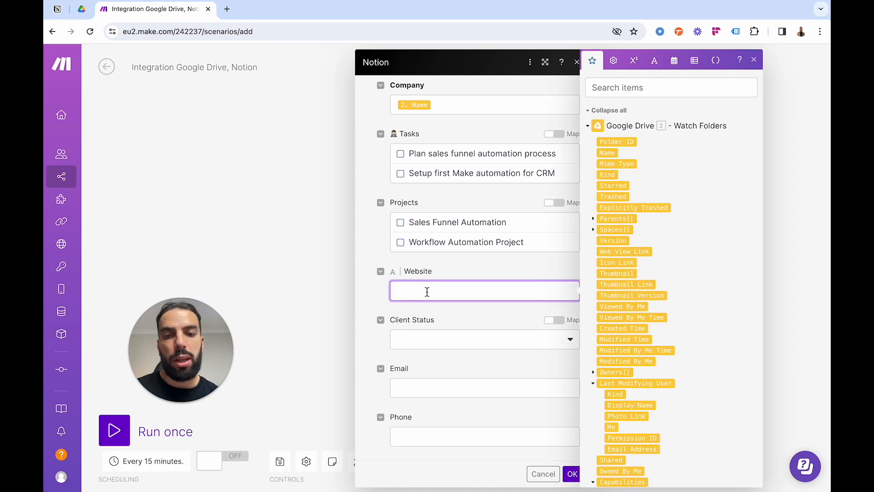
scroll(619, 263, down, 3)
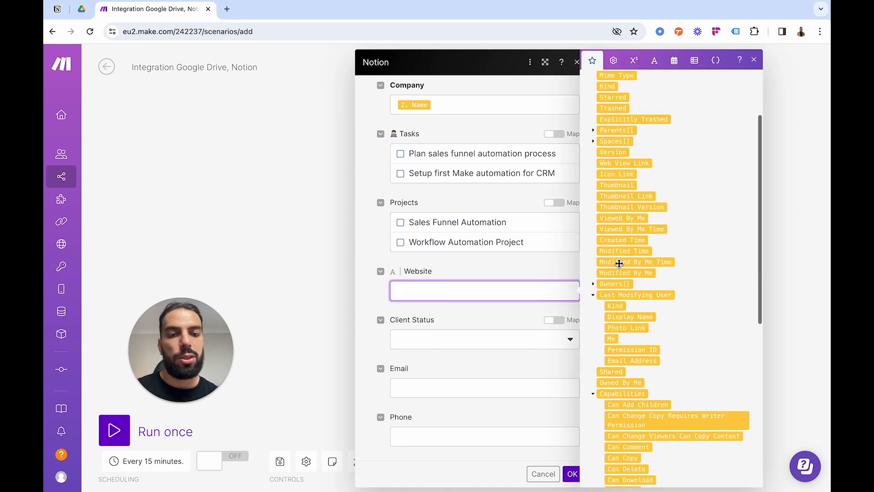
scroll(619, 246, up, 3)
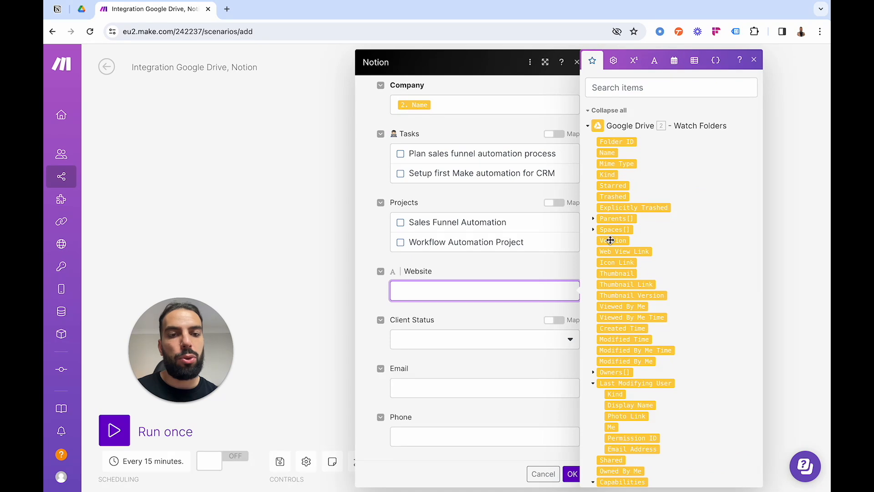
scroll(615, 273, down, 1)
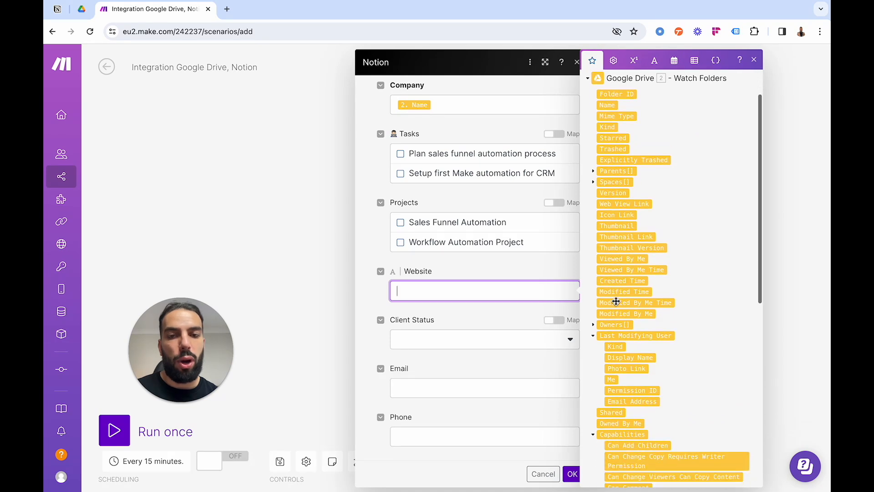
click(444, 273)
scroll(443, 275, up, 2)
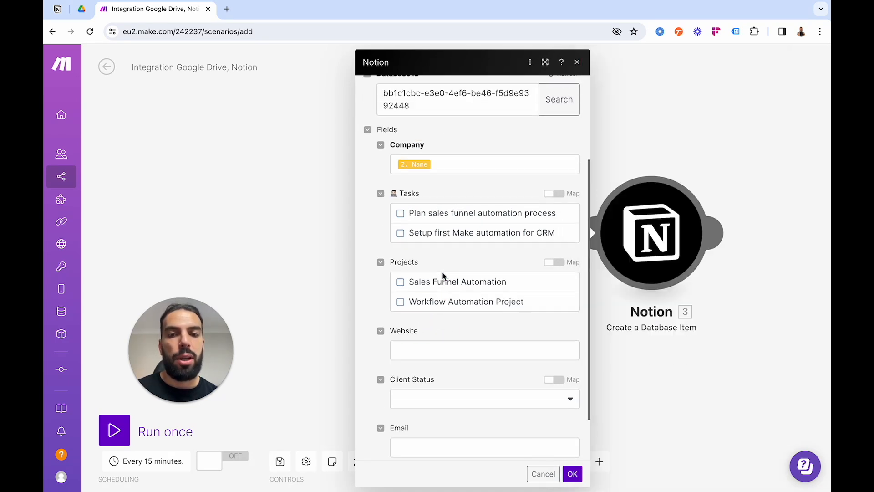
scroll(443, 275, up, 2)
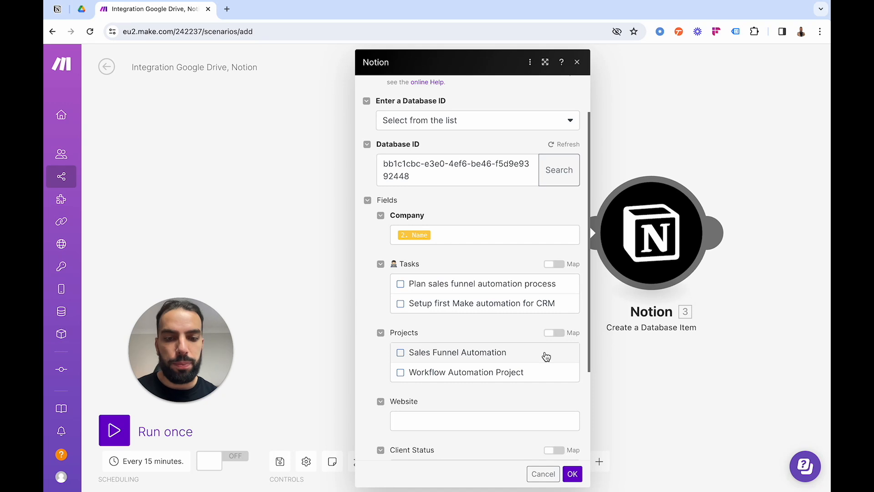
Save the Notion module's settings with only the Company field mapped.
click(573, 474)
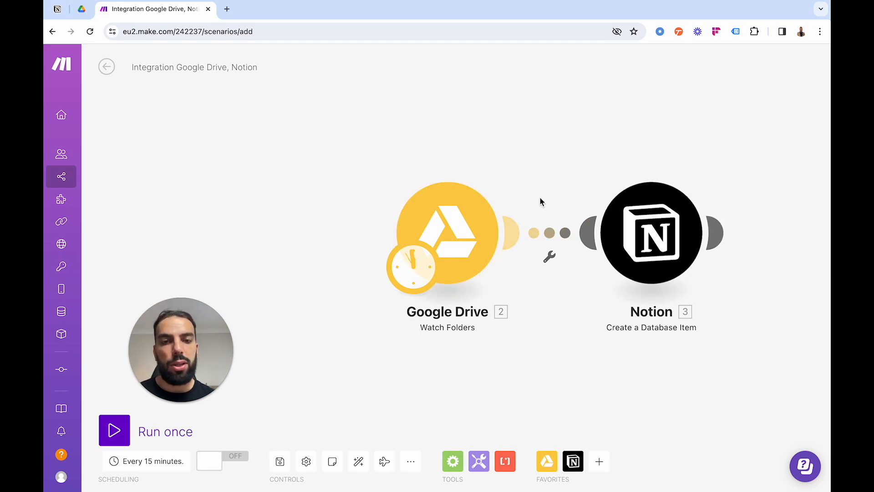
drag(541, 202, 455, 169)
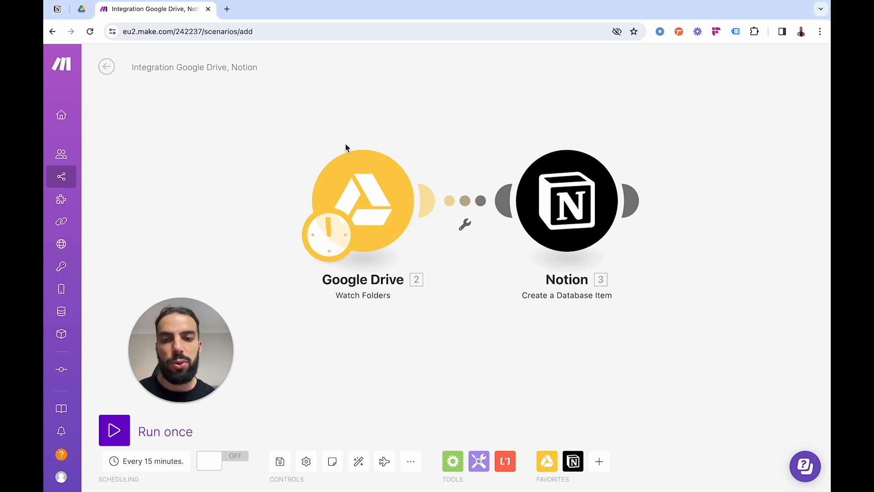
Switch to Google Drive and create a folder named Test Make Automation inside the Clients subfolder of Clients.
click(83, 13)
double_click(227, 173)
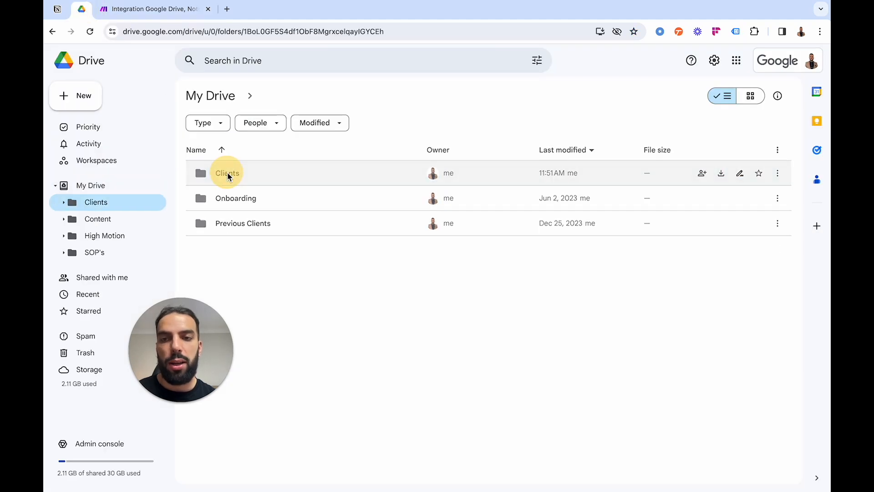
double_click(242, 176)
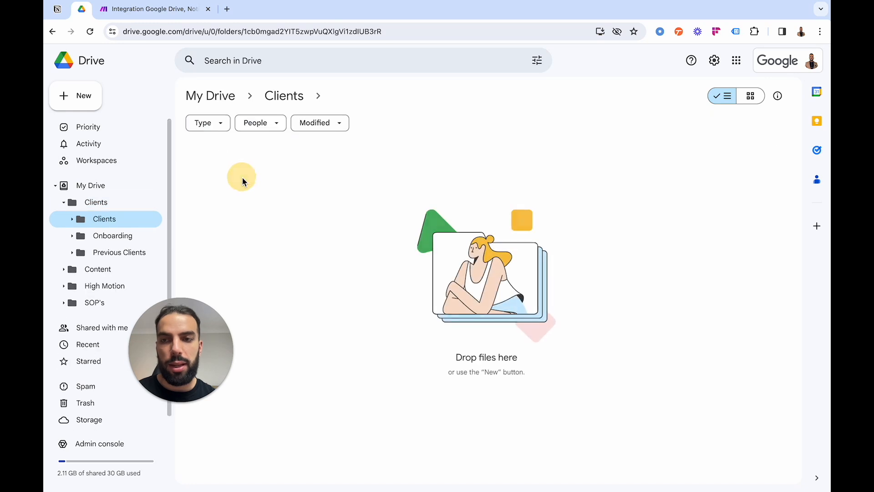
right_click(266, 181)
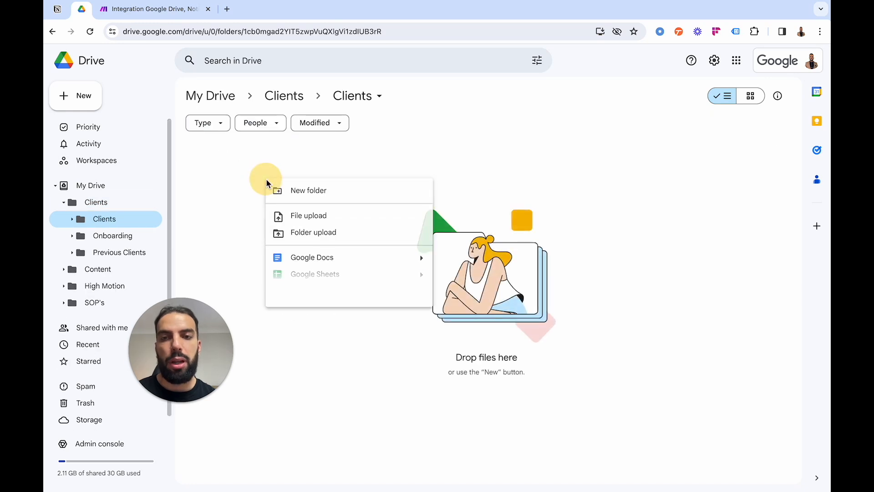
click(297, 192)
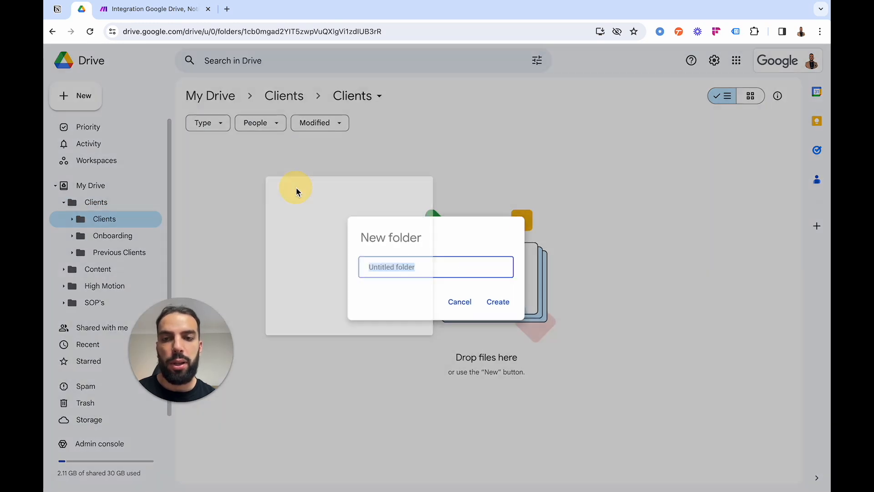
text(Test Make Automation)
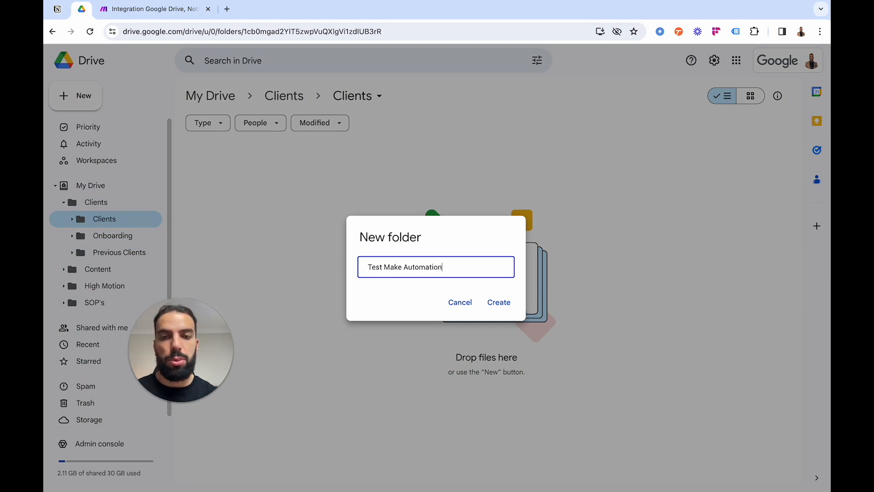
key(Return)
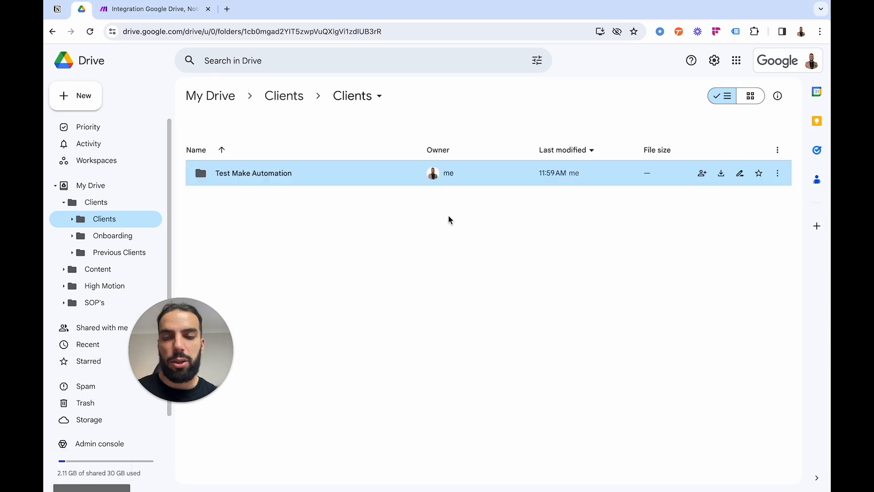
click(362, 220)
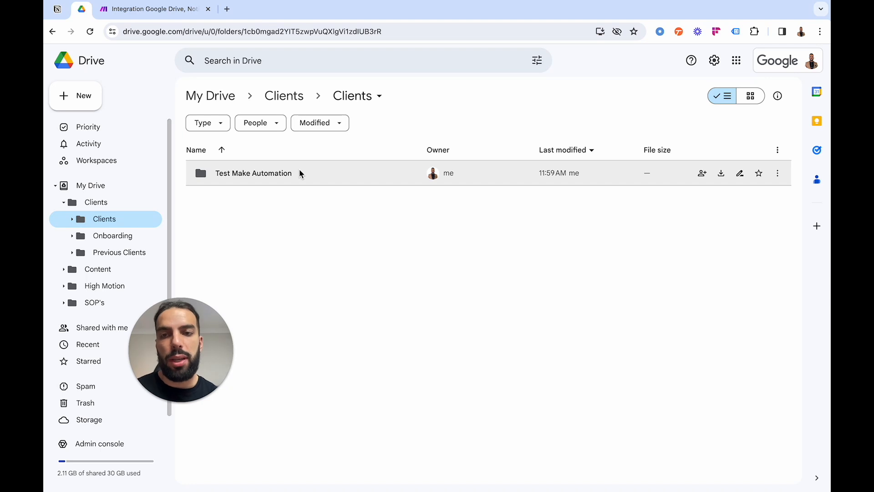
Check the Notion Clients gallery and the new Drive folder, and run the Make scenario once.
click(163, 13)
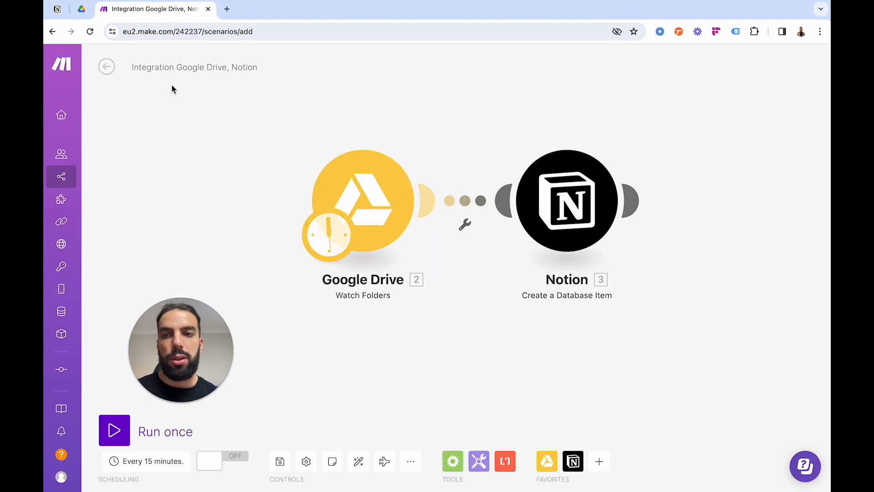
click(58, 10)
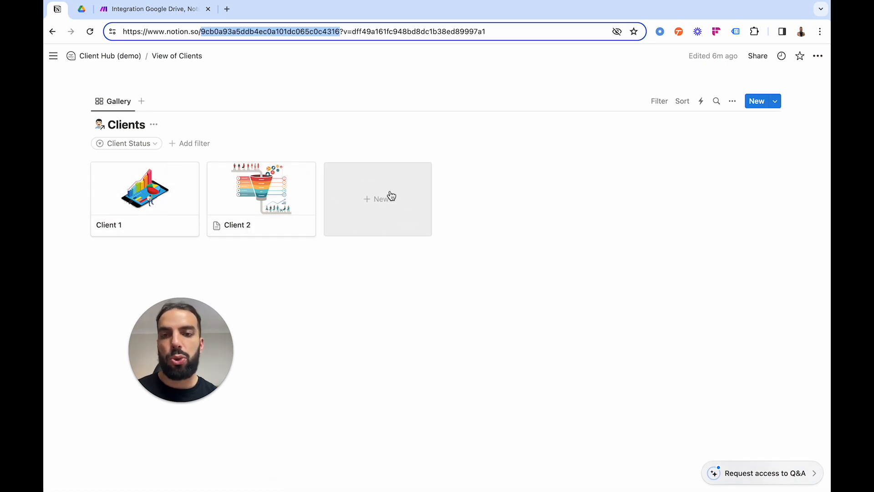
click(137, 10)
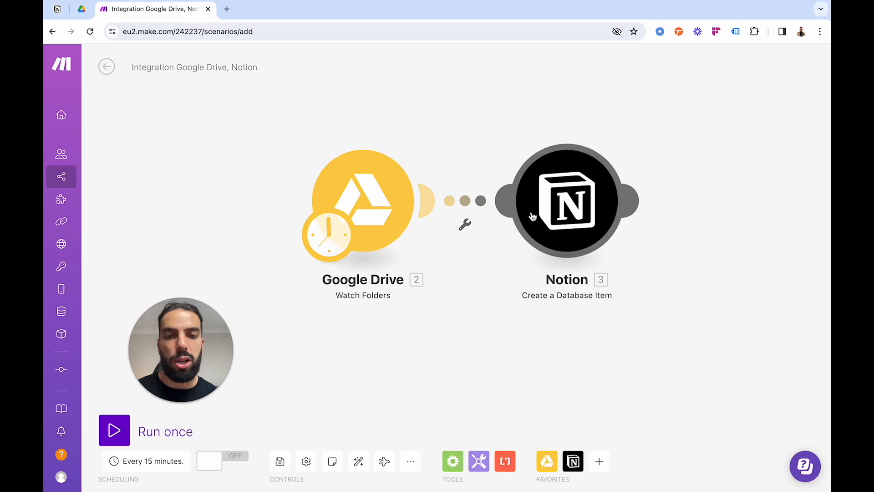
click(81, 9)
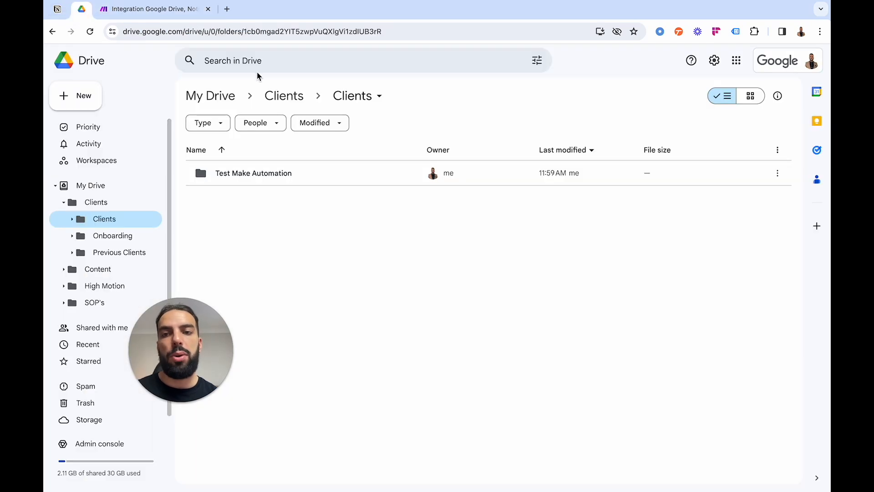
click(163, 13)
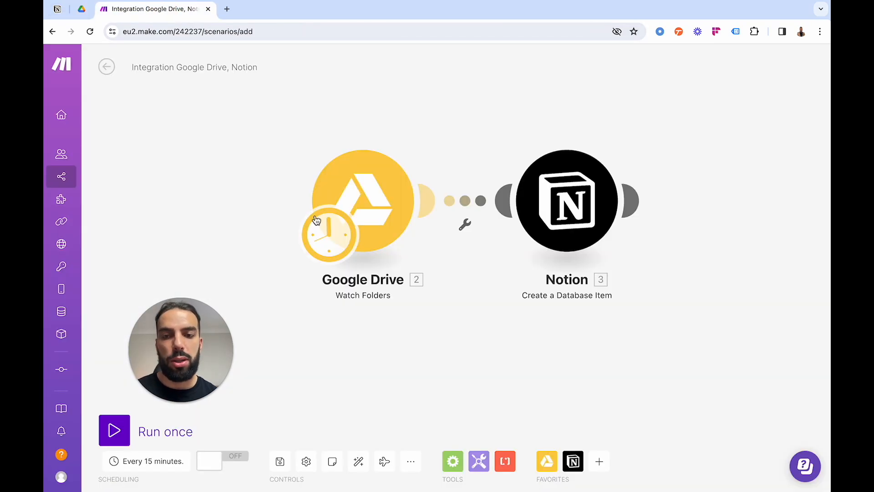
click(113, 431)
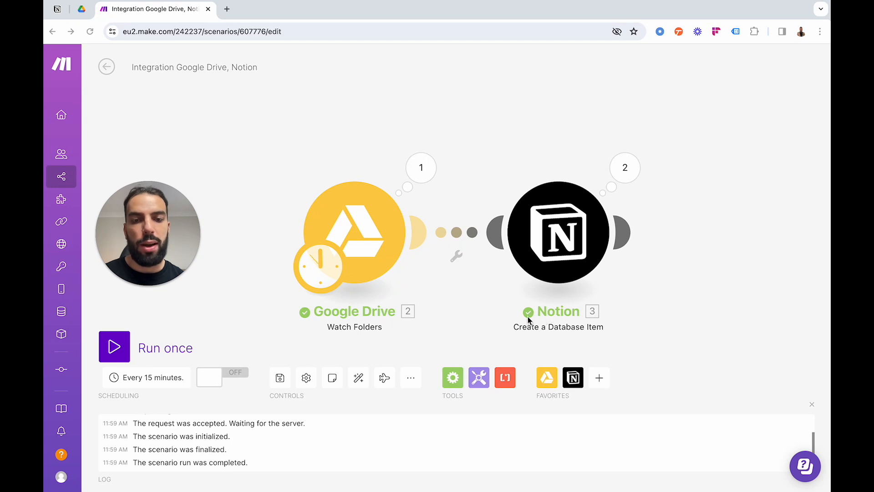
Examine the run's output for the Google Drive module and the operations of the Notion module.
click(422, 175)
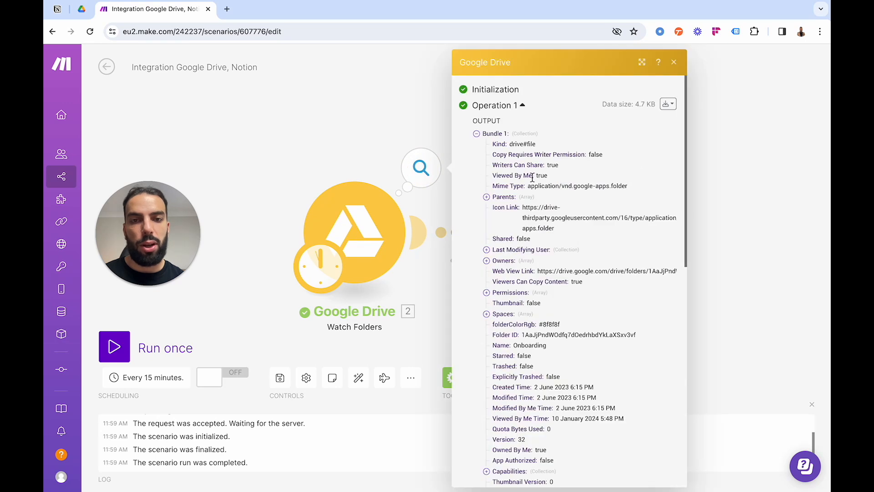
scroll(523, 184, down, 10)
scroll(552, 186, up, 10)
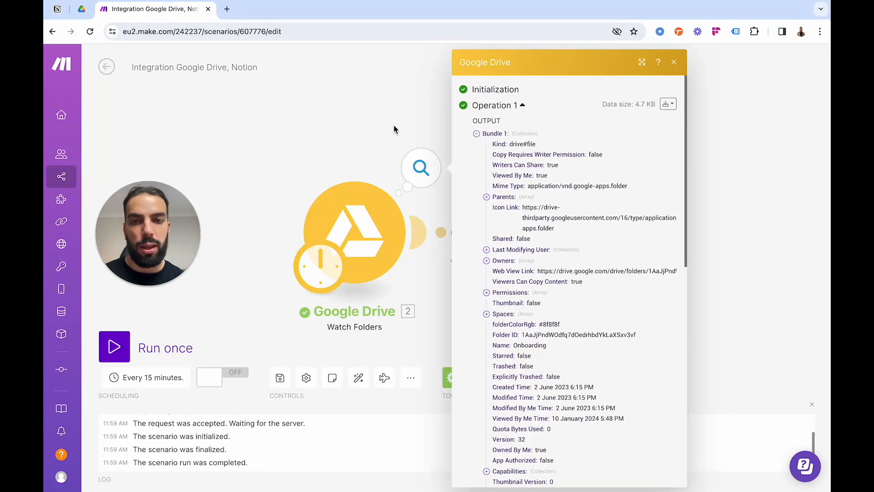
click(396, 129)
click(625, 172)
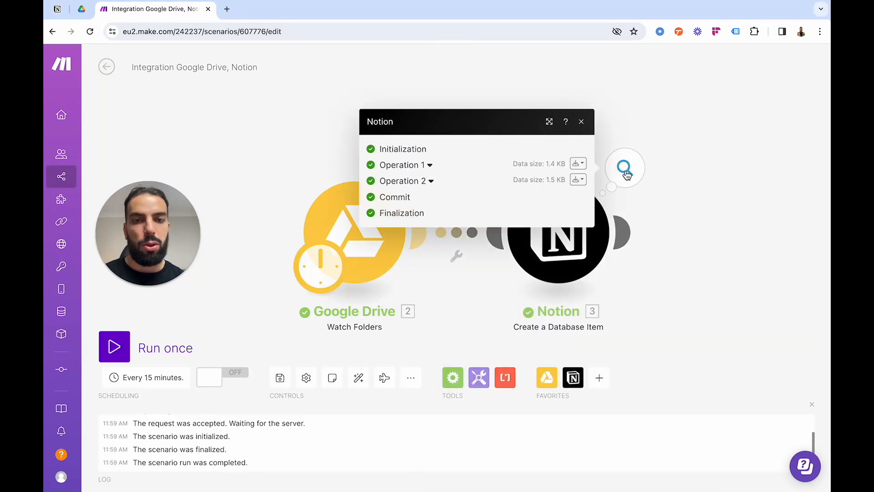
click(700, 178)
Choose Clients / Test Clients as the Google Drive module's watched folder in Make and run the scenario once.
click(86, 13)
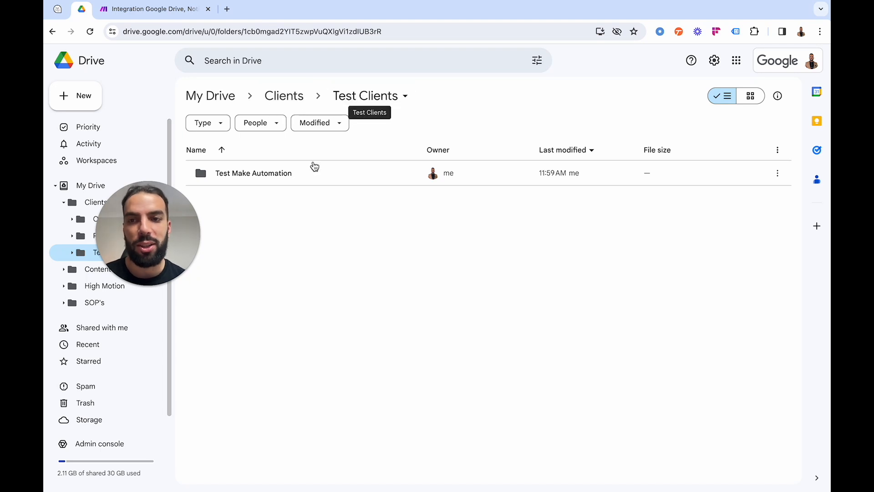
click(136, 9)
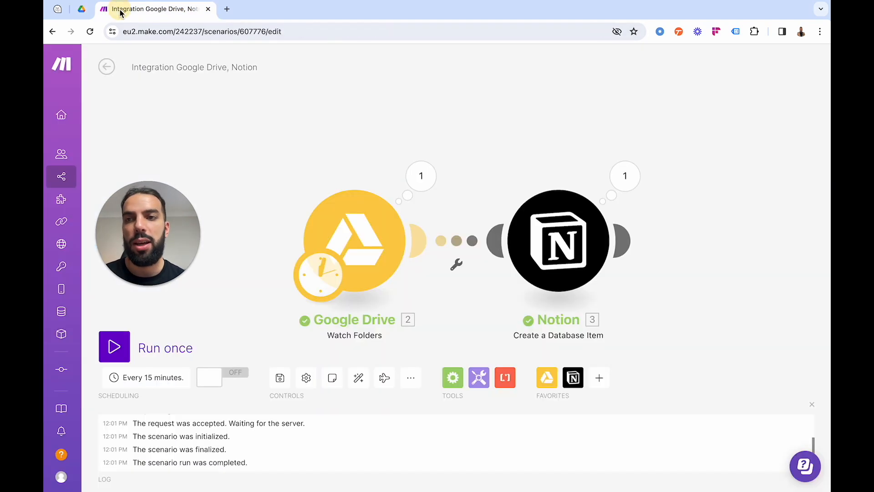
click(350, 230)
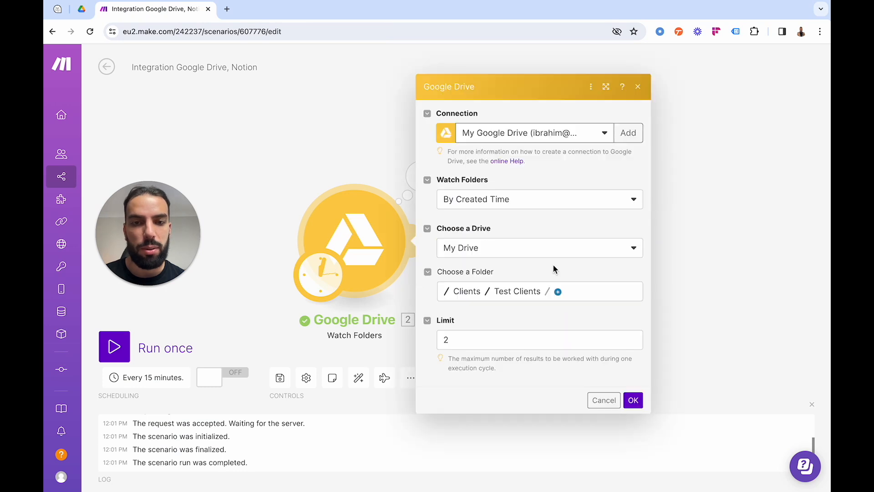
click(514, 294)
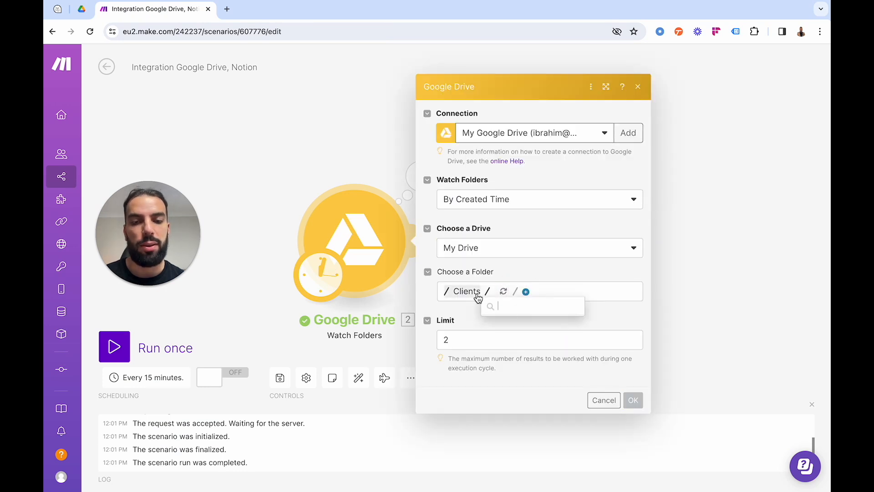
click(520, 306)
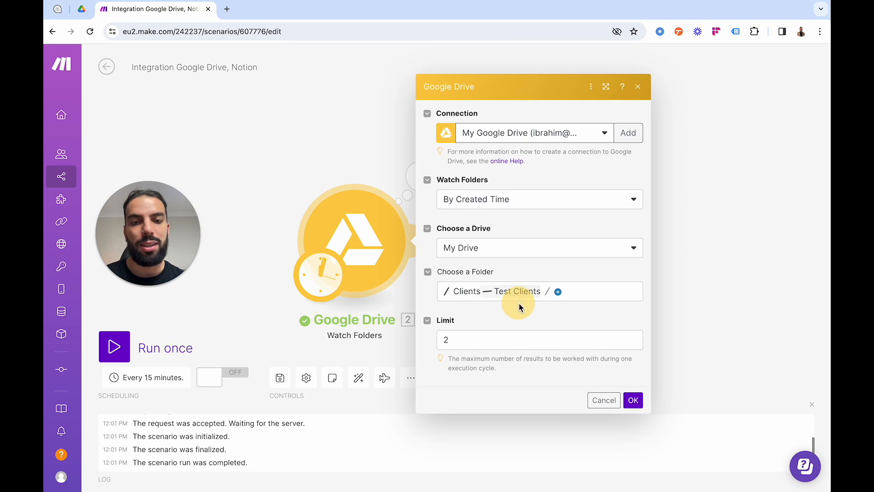
click(633, 401)
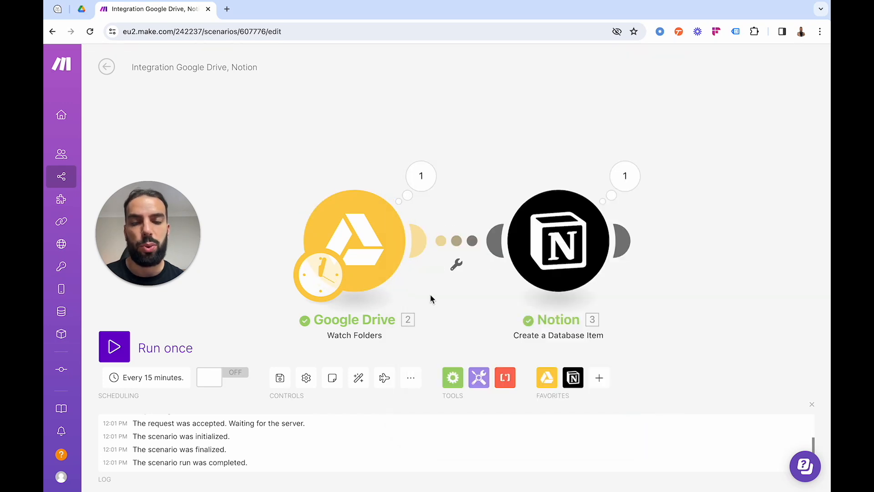
click(111, 345)
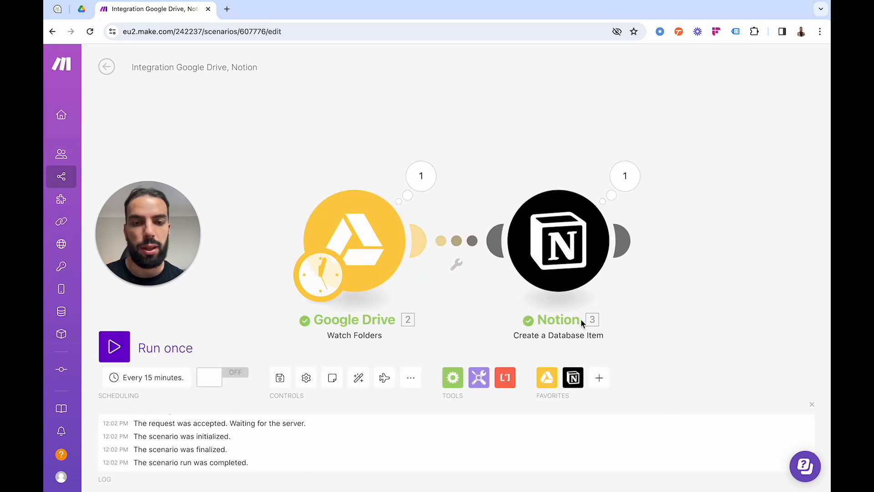
Switch to Notion and examine the Test Make Automation item in the Client Hub's Clients gallery.
click(58, 10)
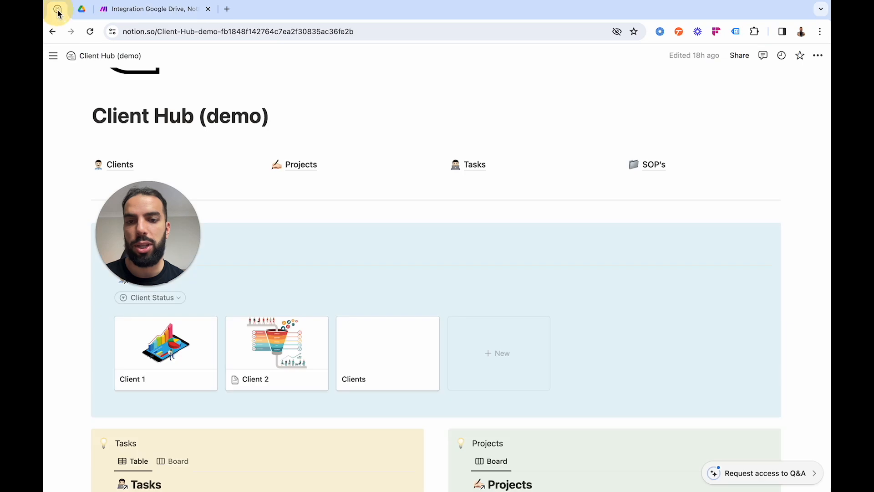
click(106, 57)
click(372, 172)
scroll(572, 222, down, 3)
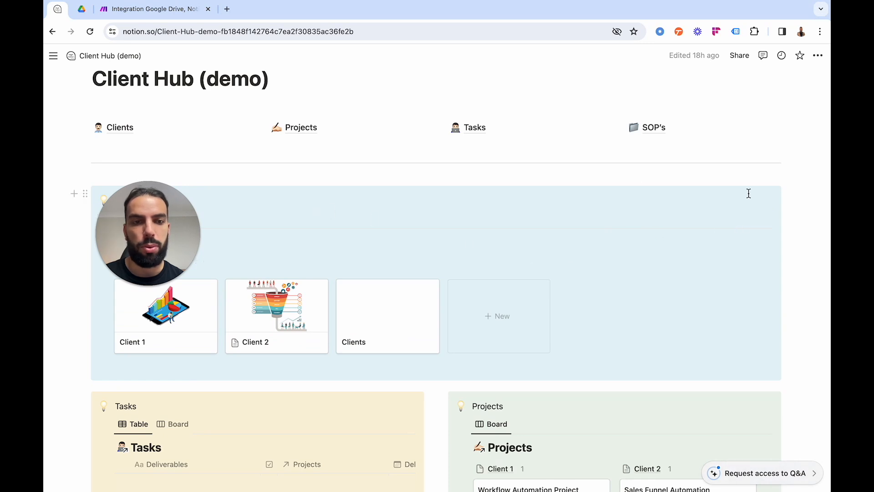
click(709, 220)
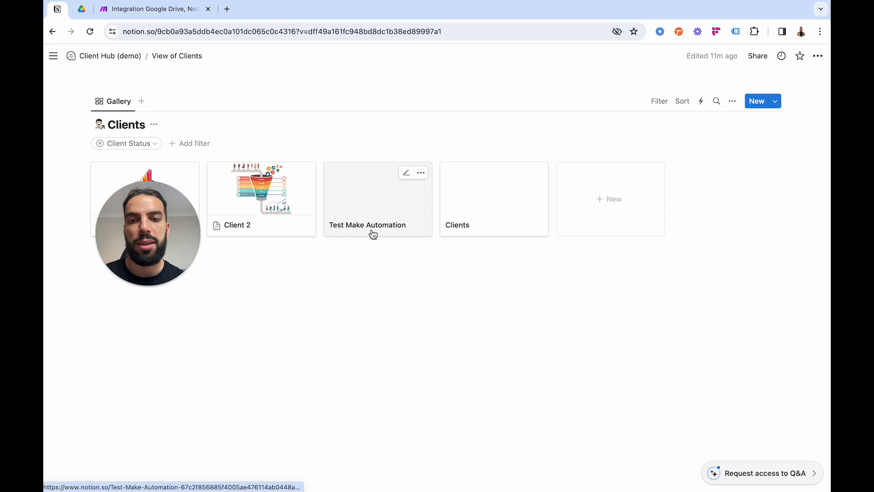
click(354, 186)
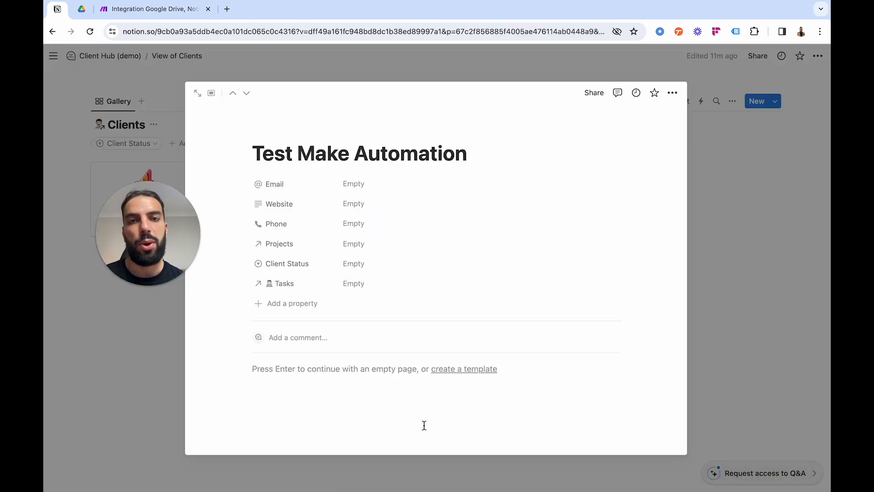
click(767, 340)
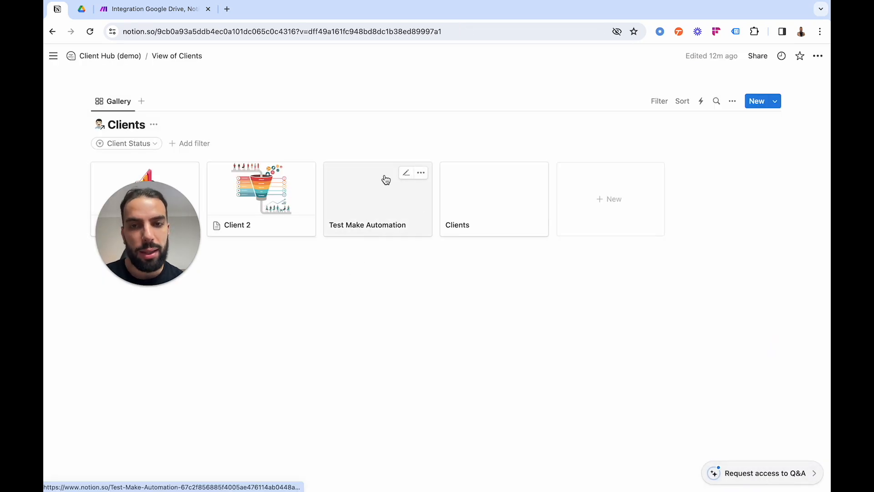
Compare the Test Make Automation folder in Google Drive with the Notion client item of the same name.
click(82, 9)
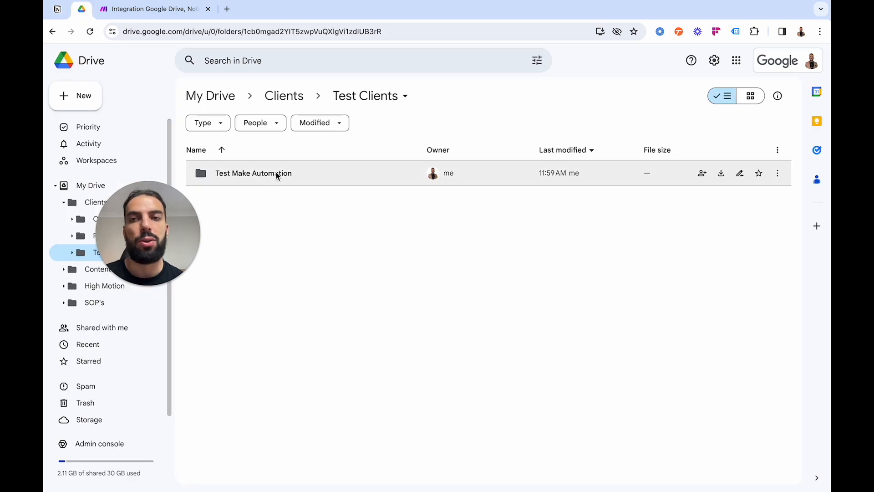
click(150, 10)
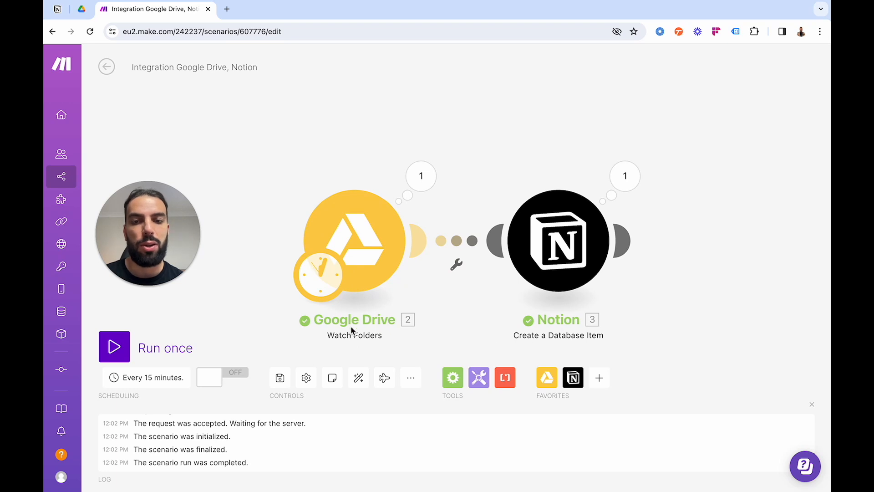
click(57, 9)
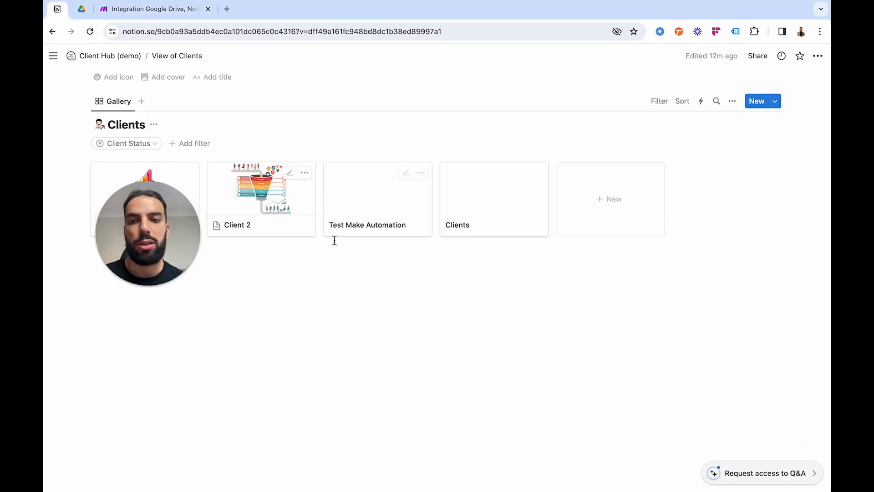
click(359, 198)
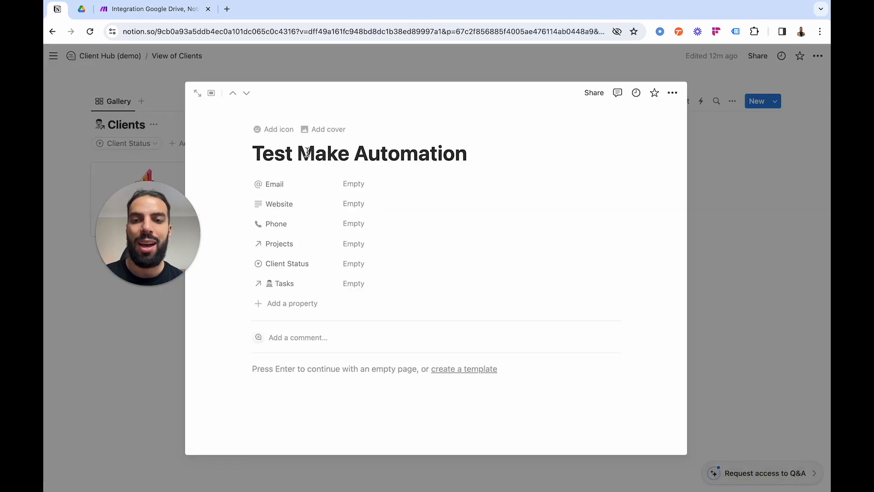
click(82, 8)
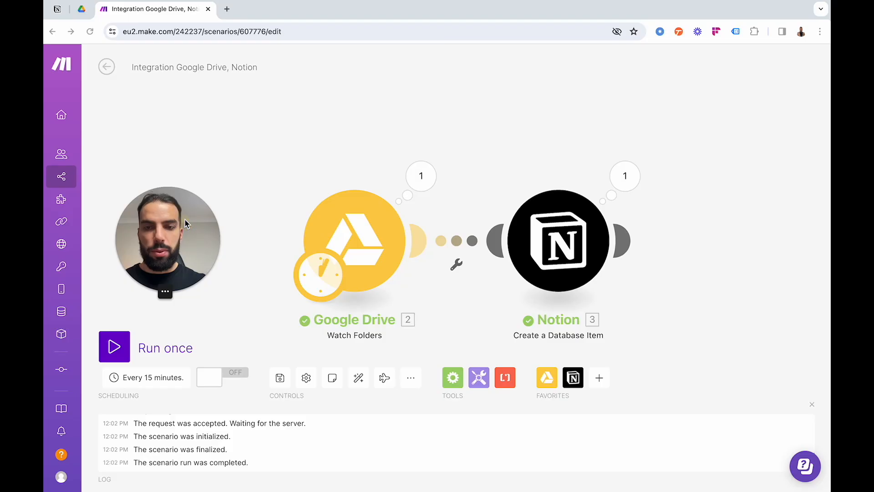
Change the scenario's schedule from regular intervals to run every day.
click(152, 378)
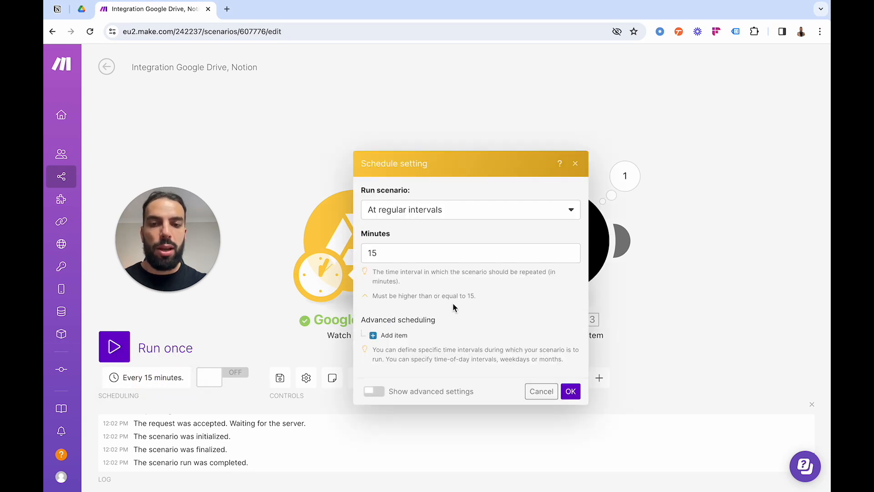
click(532, 210)
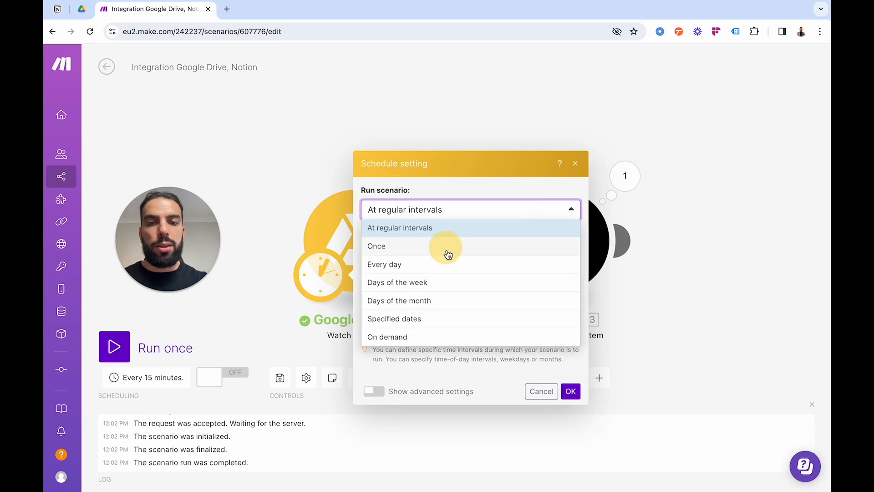
click(444, 269)
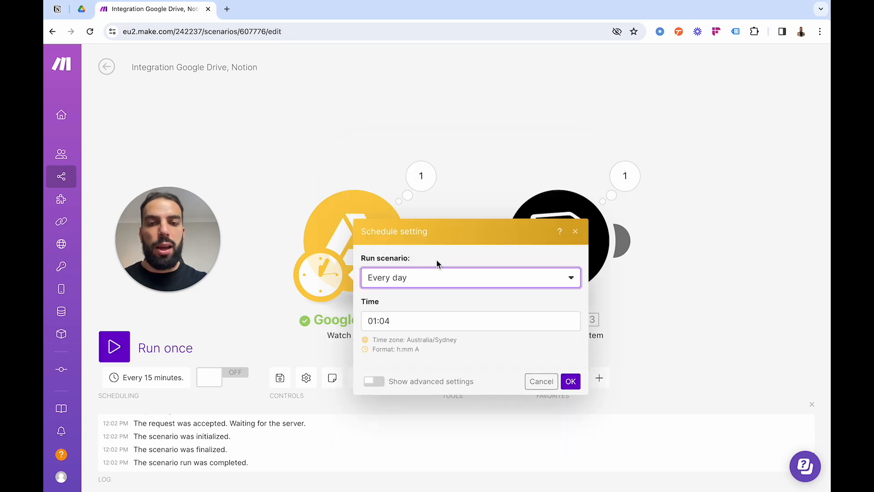
Set the daily run time in the schedule to 7:00 PM and review the other run frequency options.
click(374, 293)
click(608, 316)
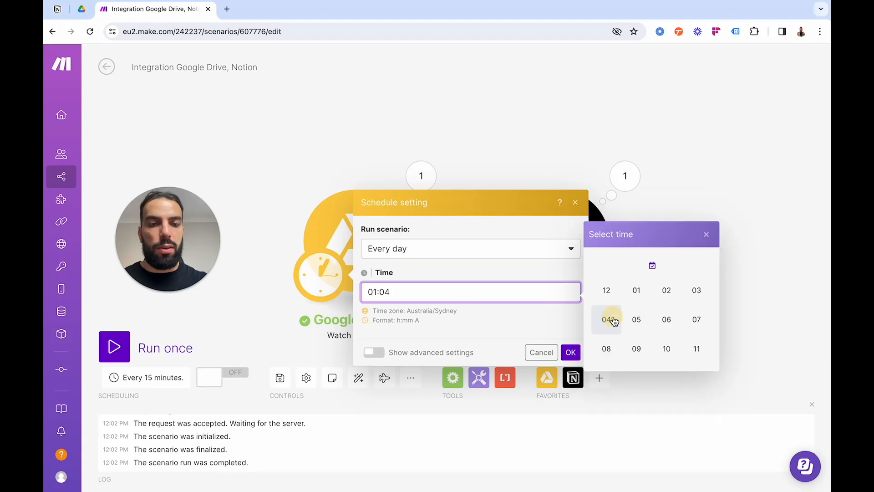
click(702, 330)
click(668, 321)
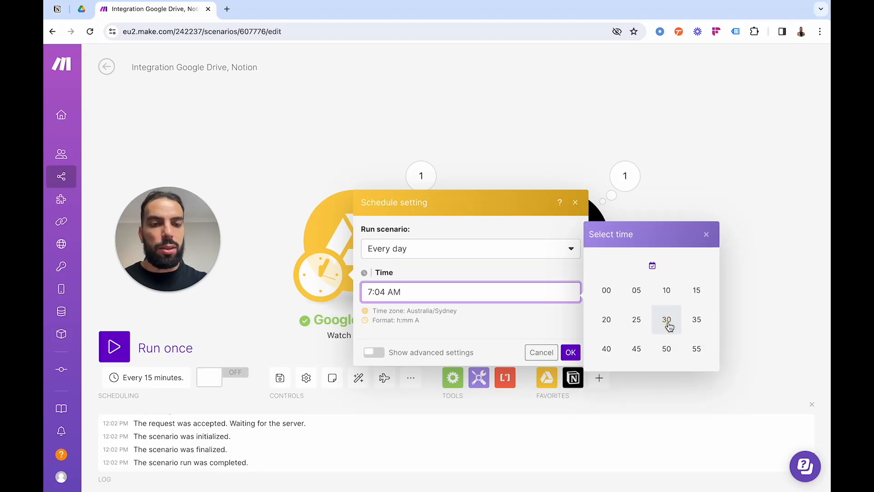
click(601, 295)
click(696, 321)
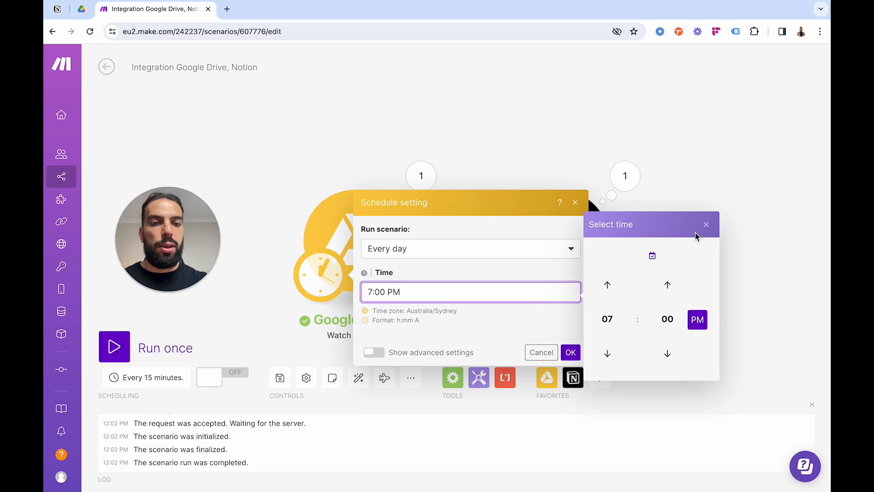
click(496, 261)
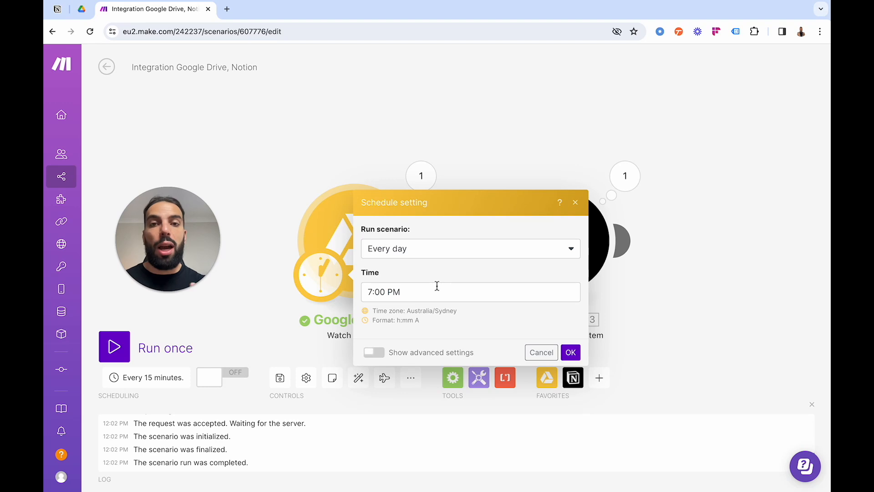
click(455, 251)
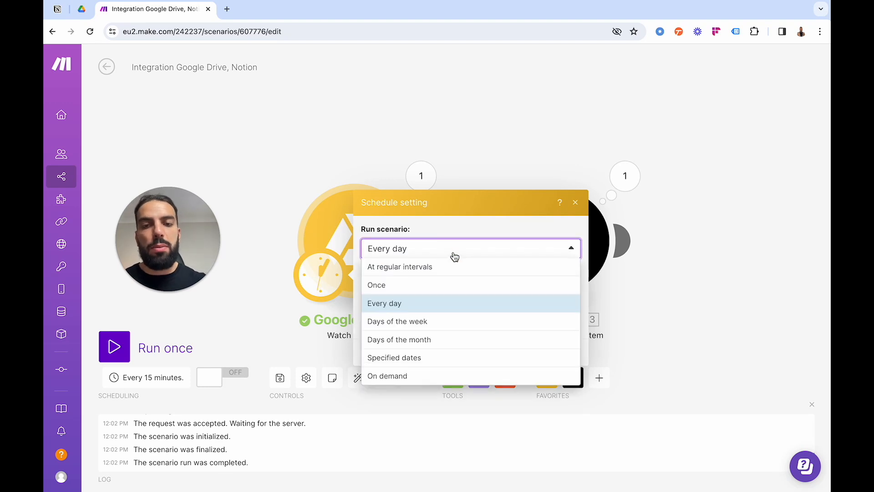
click(457, 253)
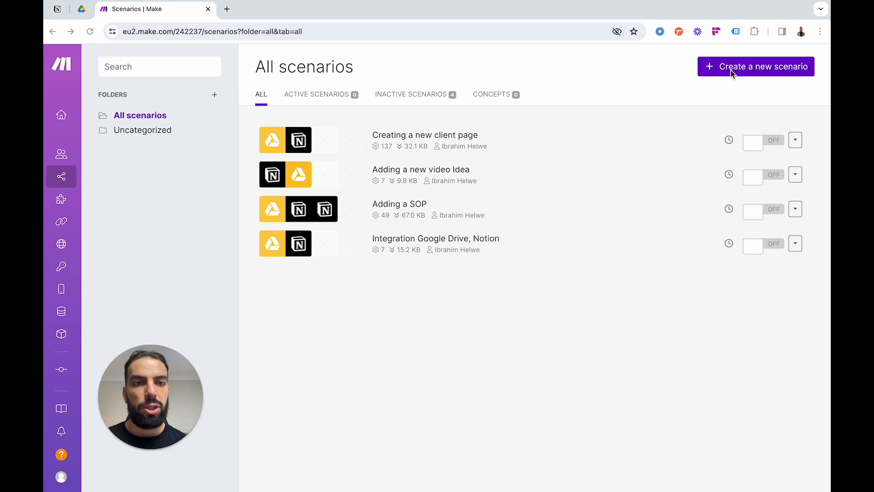
Create a new scenario starting with a Google Drive Watch Files in a Folder module that watches the SOP's folder in My Drive.
click(727, 73)
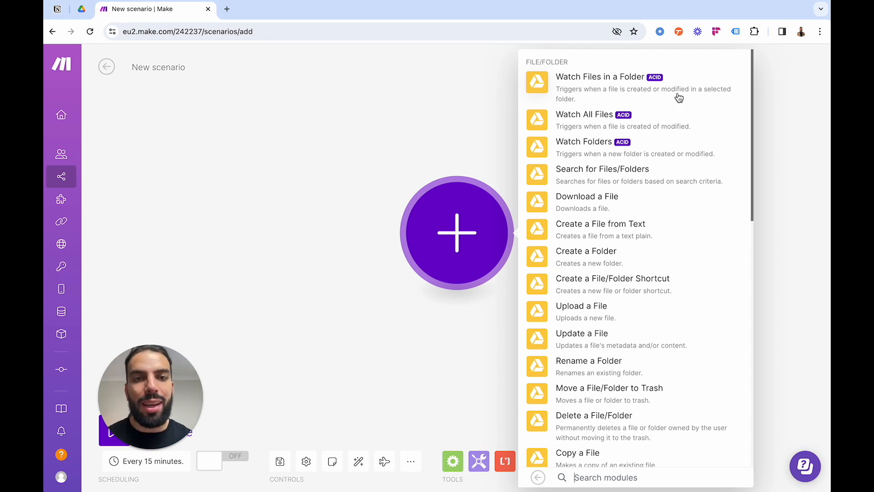
click(567, 86)
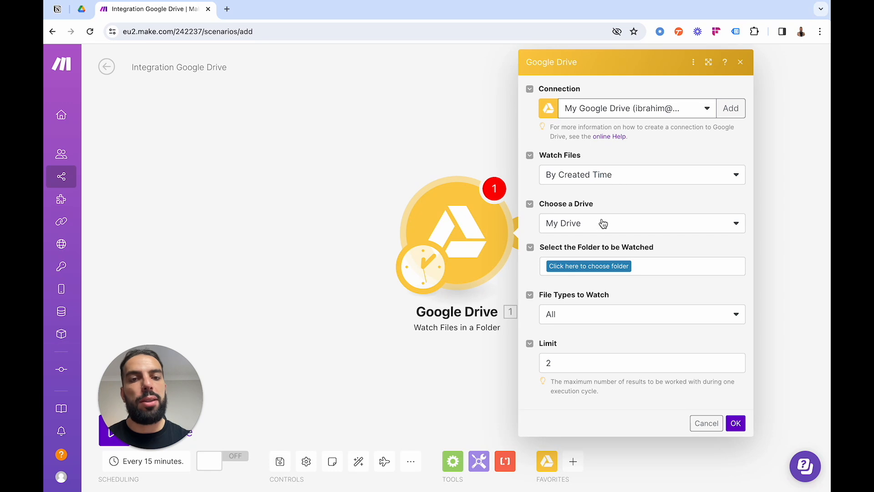
click(577, 271)
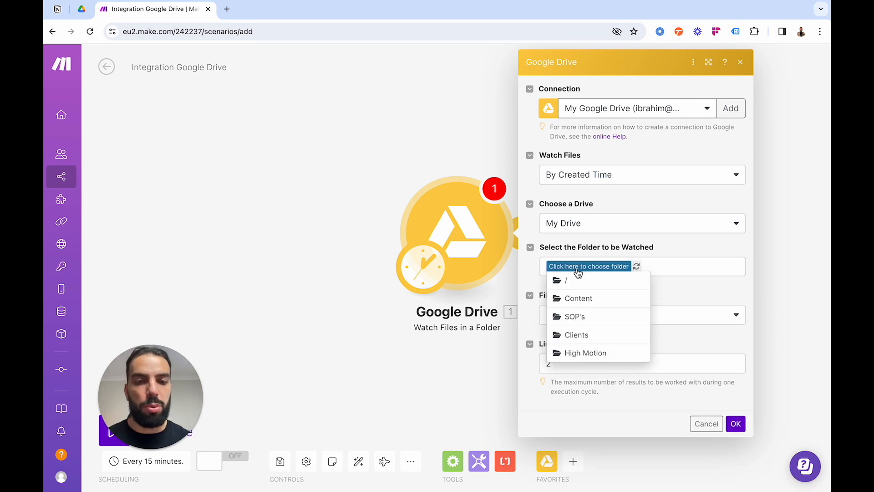
click(594, 318)
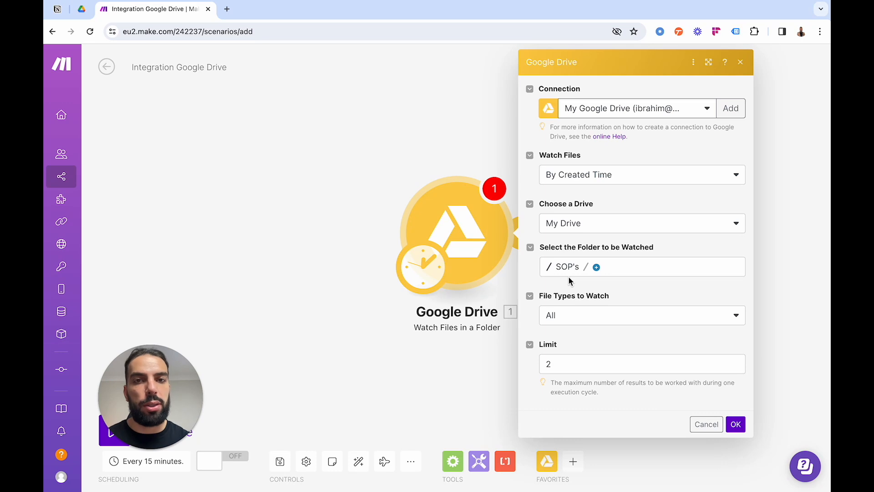
click(736, 425)
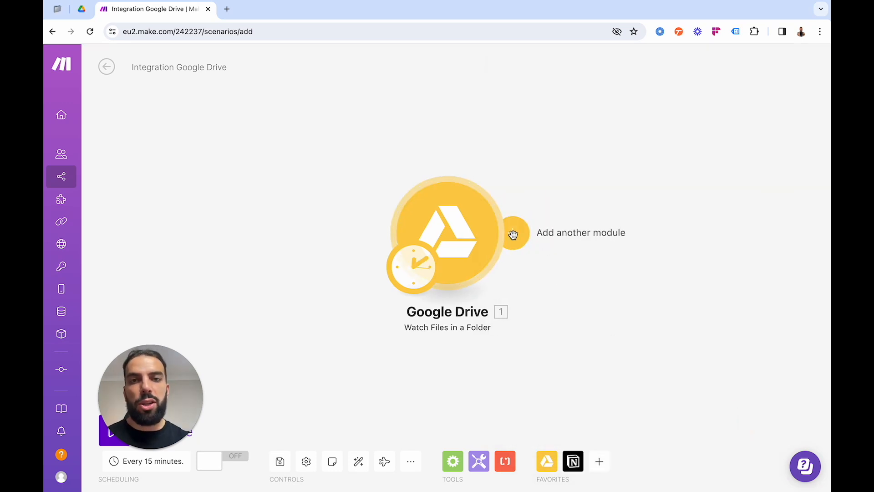
Copy the SOP's database ID from its Notion page address and add a Notion Create a Database Item module after Google Drive in Make.
click(513, 234)
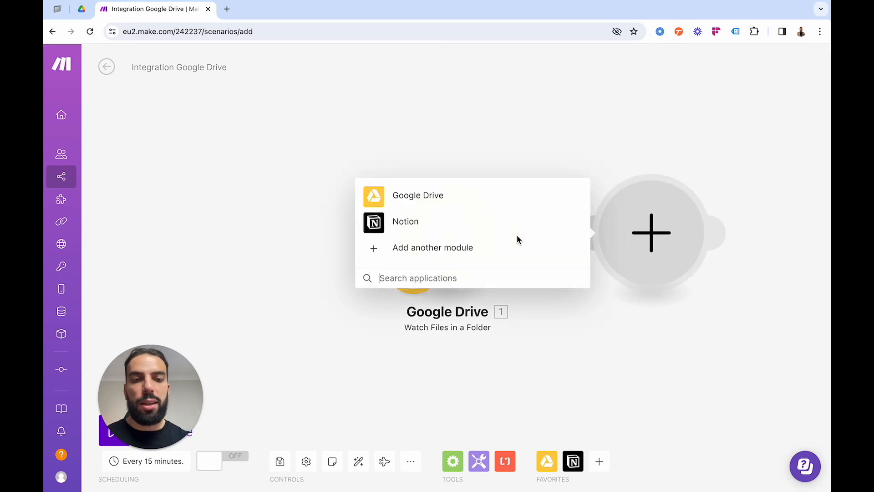
click(425, 222)
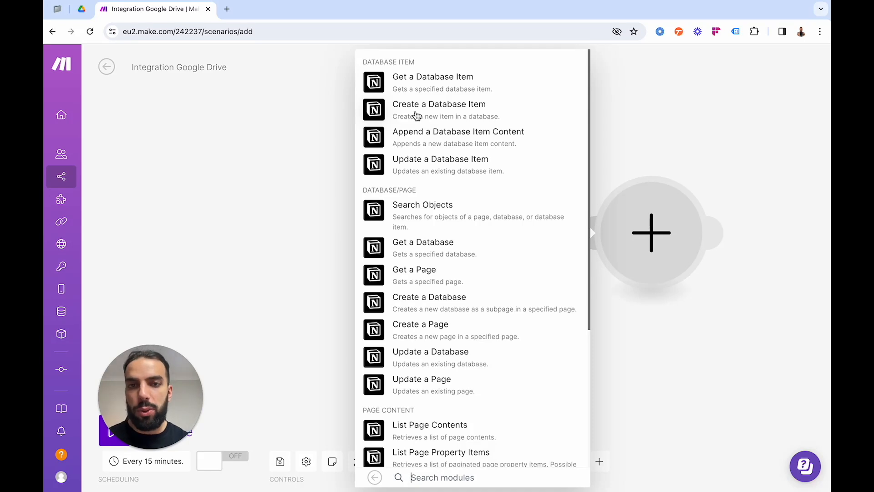
click(57, 9)
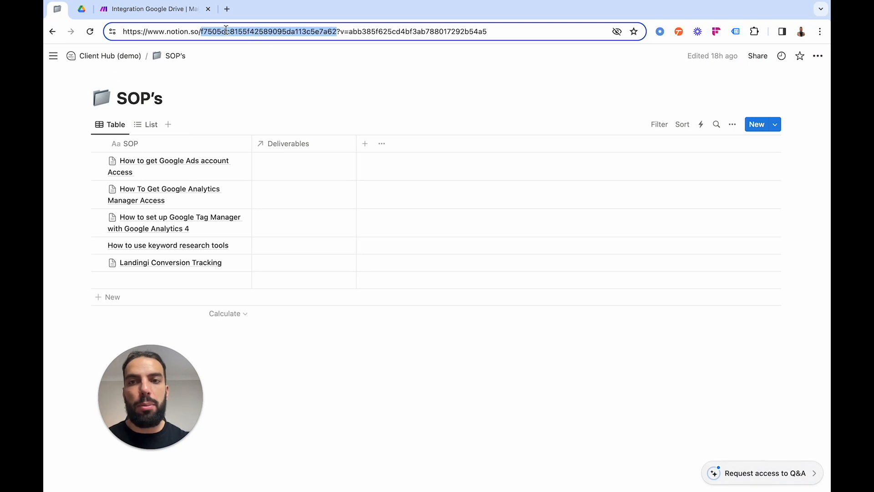
click(187, 11)
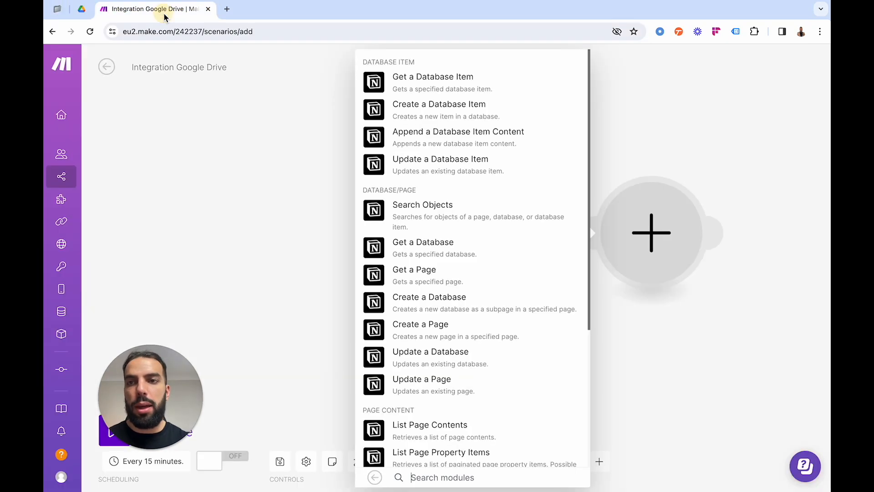
click(427, 114)
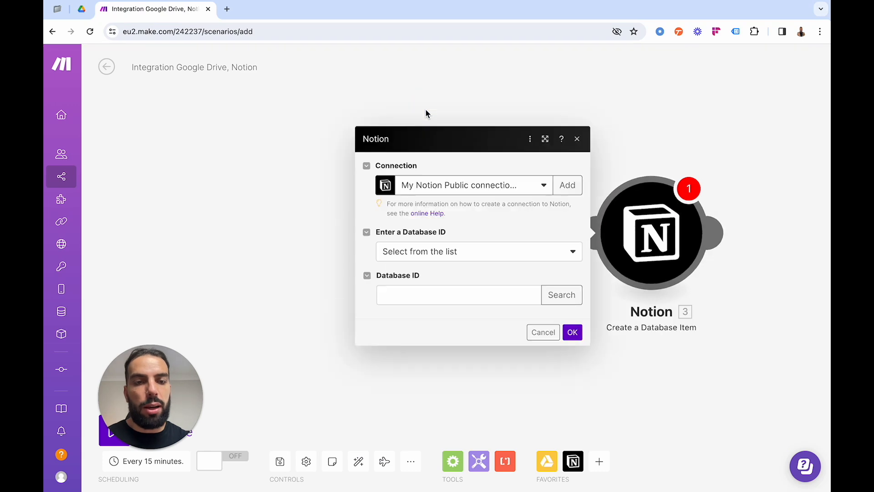
Paste the SOP's database ID into the Notion module, map its SOP field to the Google Drive file Name, and save the module.
click(448, 285)
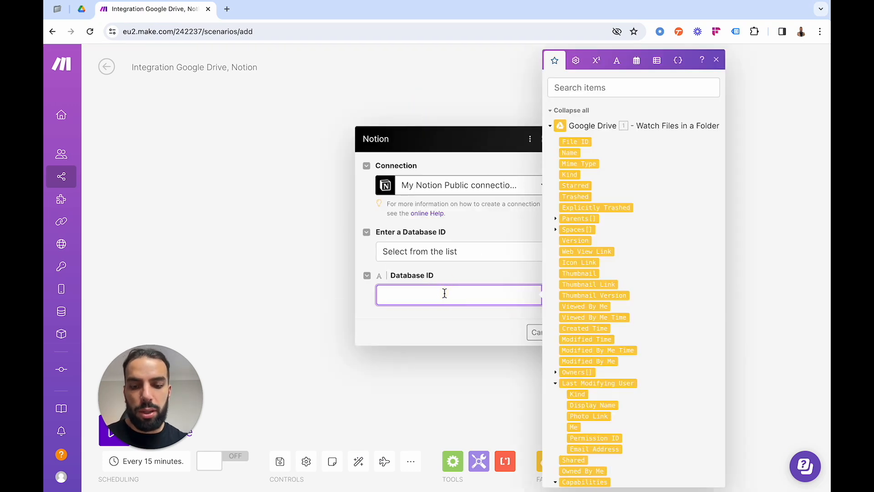
click(466, 268)
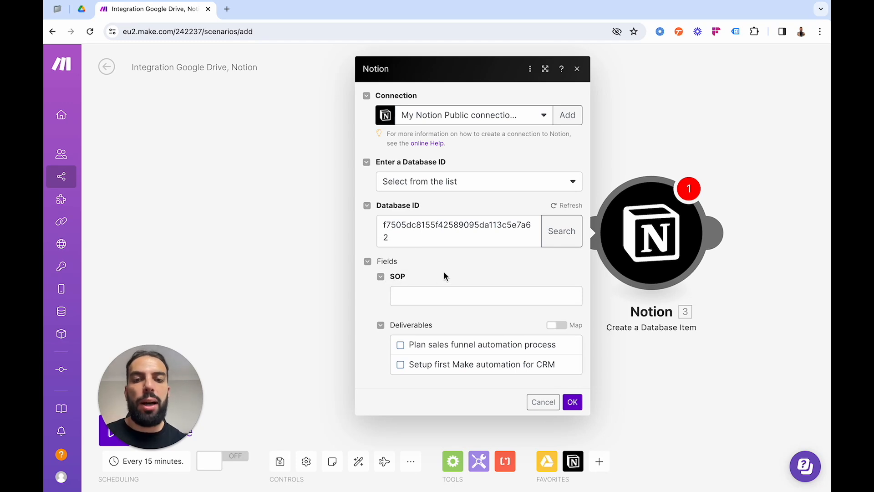
click(422, 300)
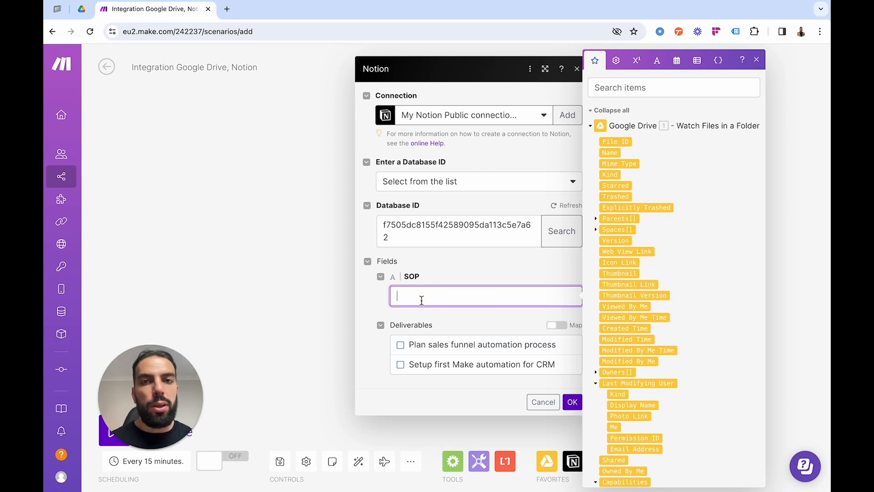
click(615, 154)
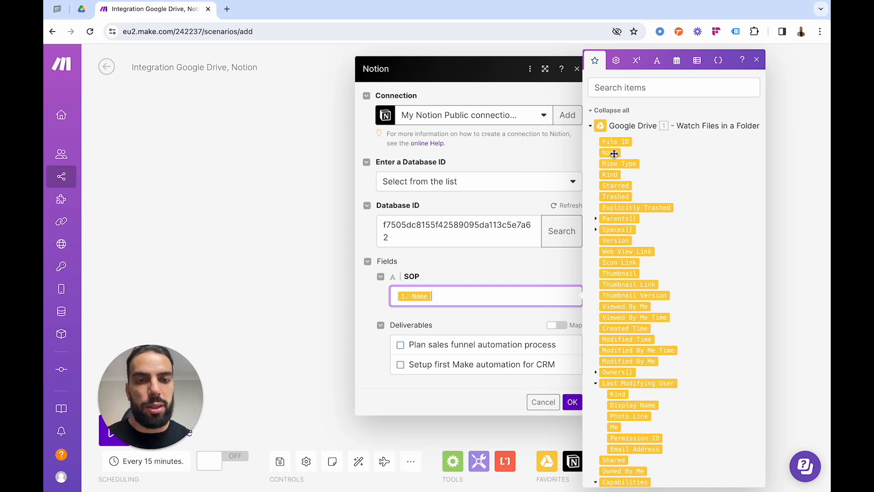
click(480, 261)
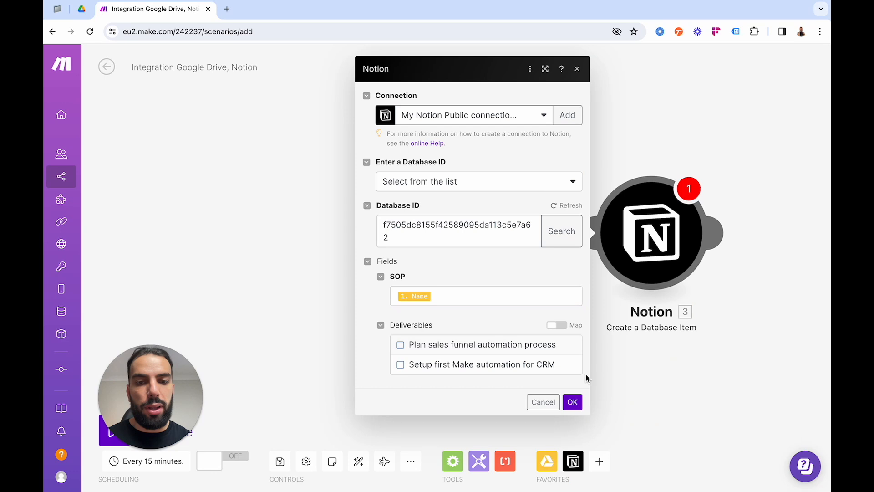
click(572, 402)
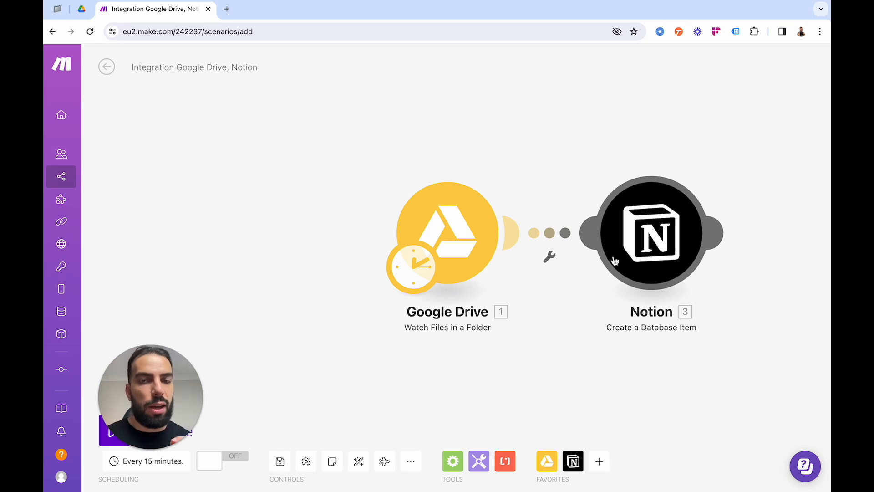
Add a Notion Append a Page Content module after the Create a Database Item module.
click(730, 239)
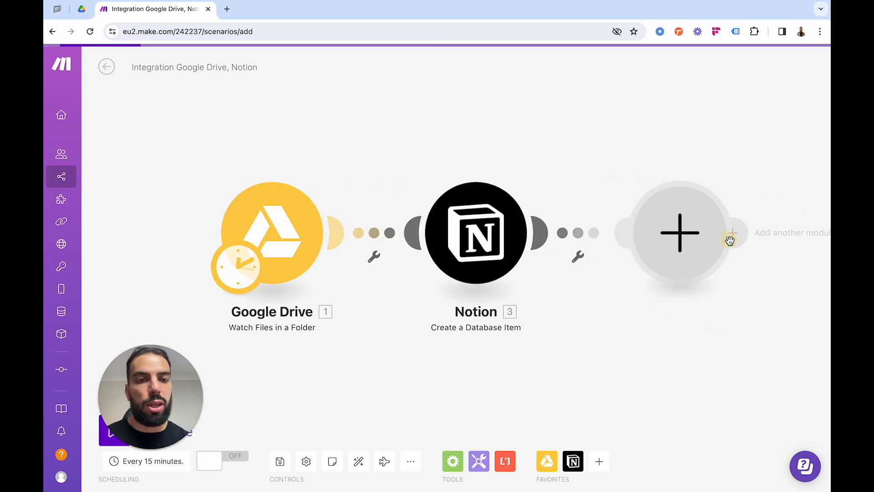
click(511, 225)
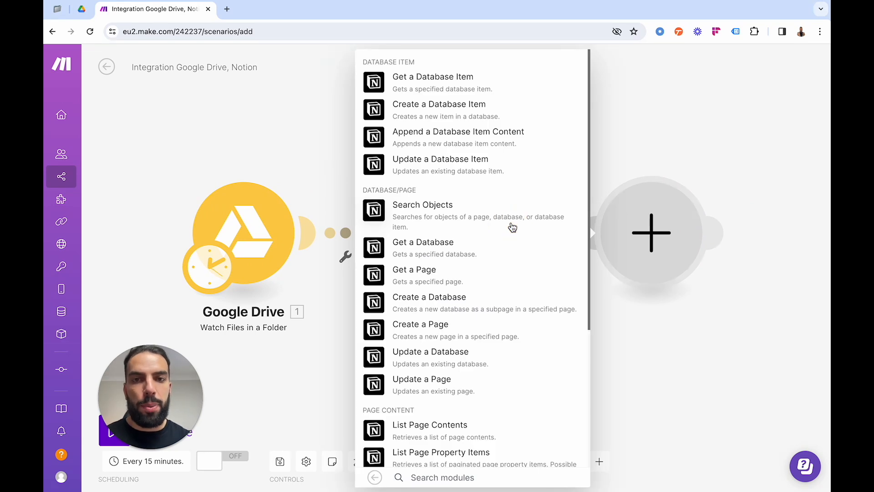
scroll(451, 269, down, 5)
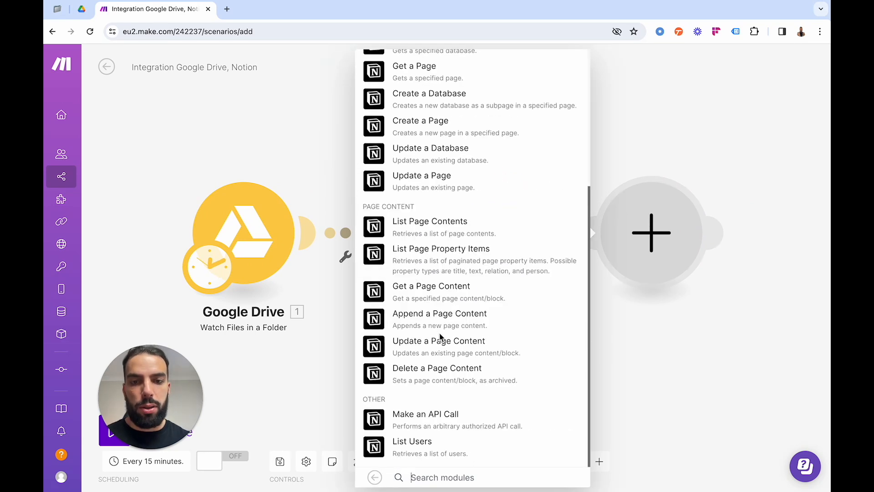
click(435, 325)
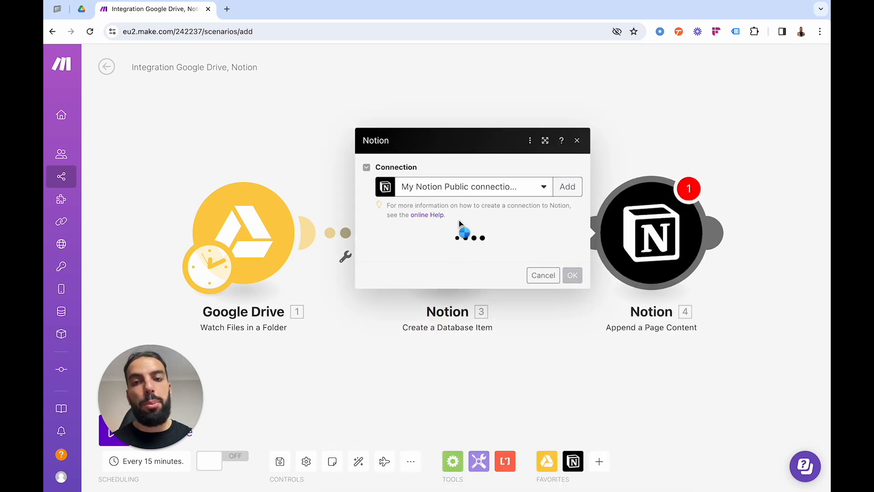
Map the Append a Page Content module's Page ID to the Database Item ID from the Create a Database Item module.
click(408, 256)
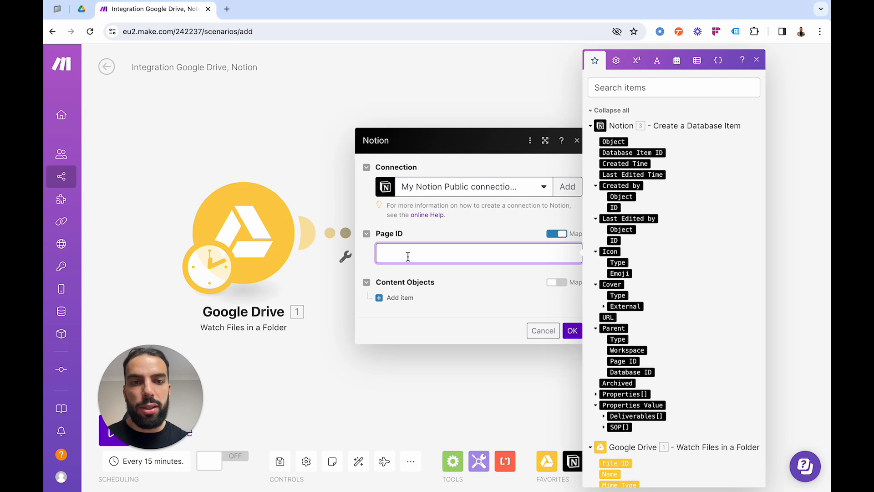
click(641, 154)
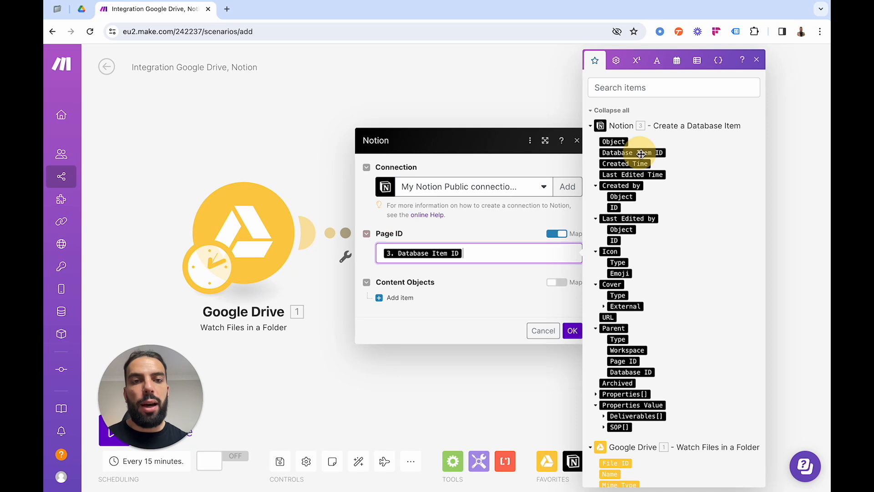
click(465, 102)
click(651, 233)
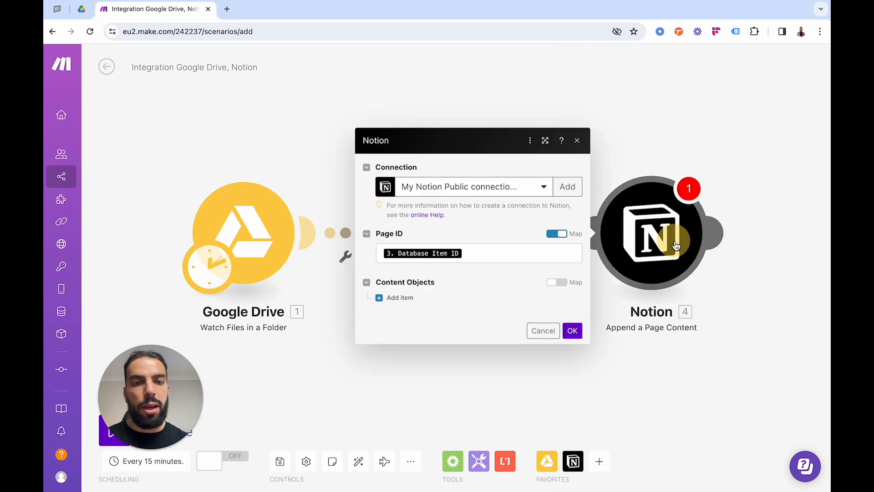
click(466, 257)
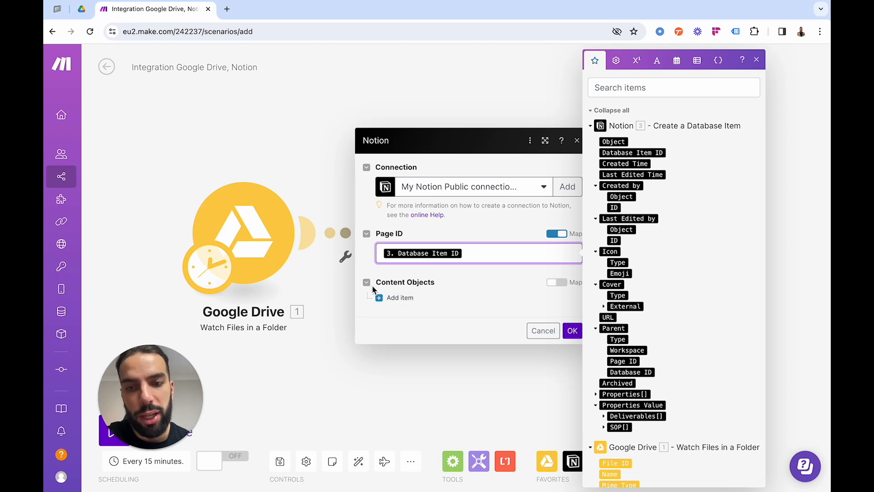
Add a content object of type Heading 2 to the Append a Page Content module.
click(382, 297)
click(436, 291)
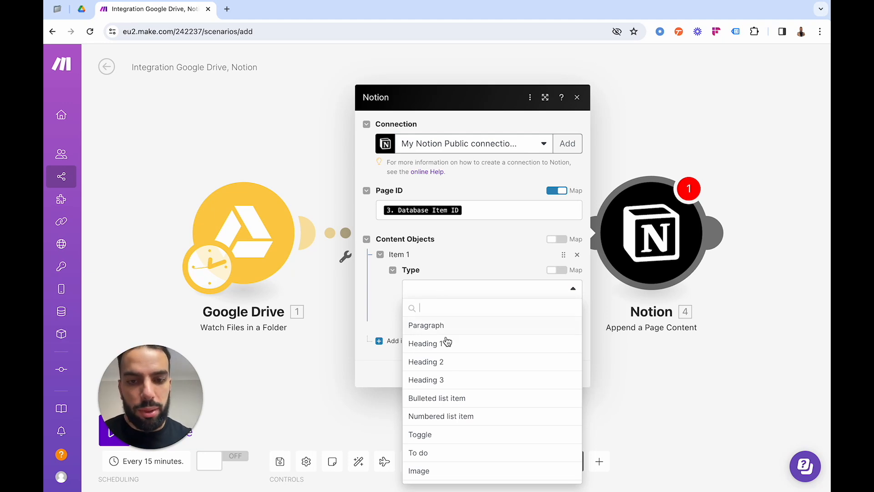
click(447, 362)
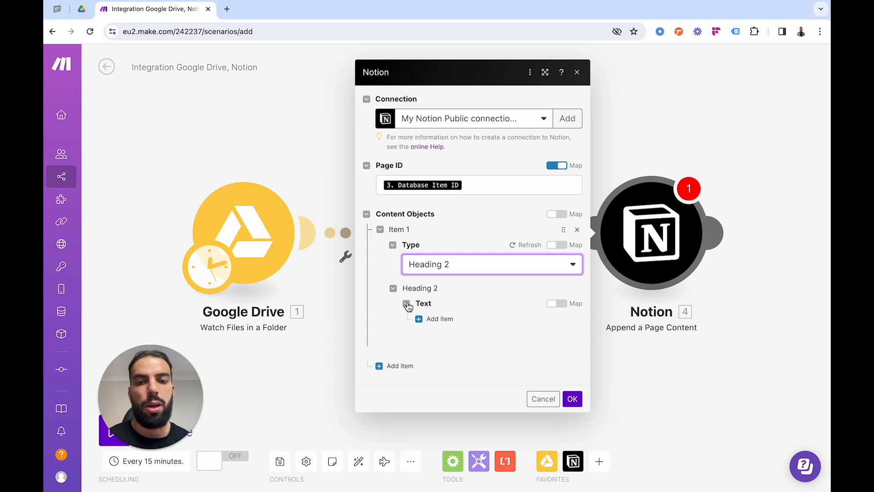
Add a Text item to the Heading 2 content object with the content "Click here for link".
click(423, 319)
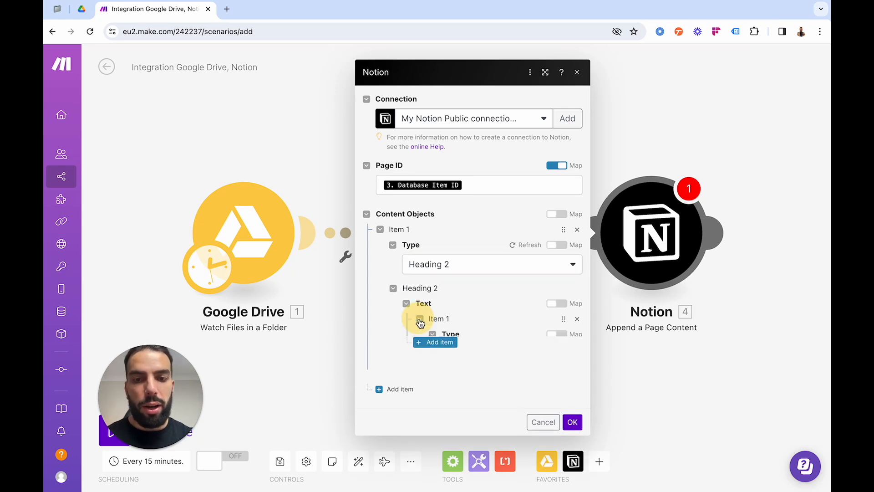
scroll(497, 349, down, 3)
click(507, 293)
click(507, 292)
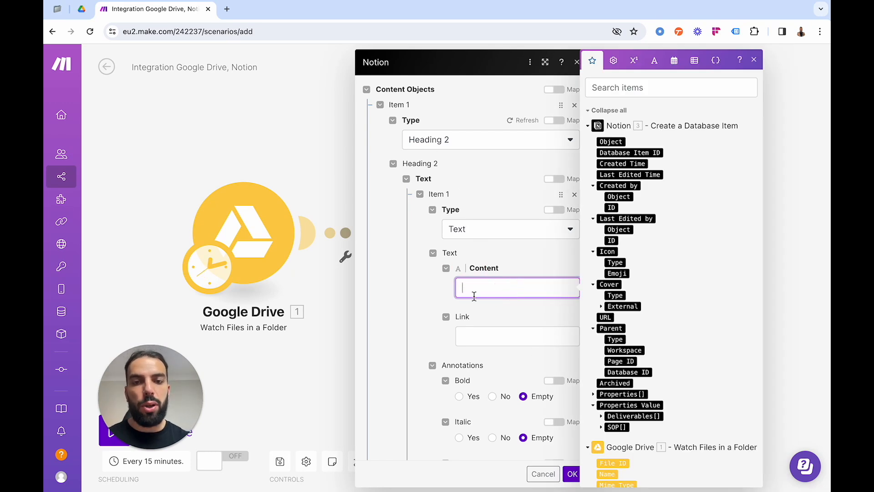
text(Clikc )
text(c here for link)
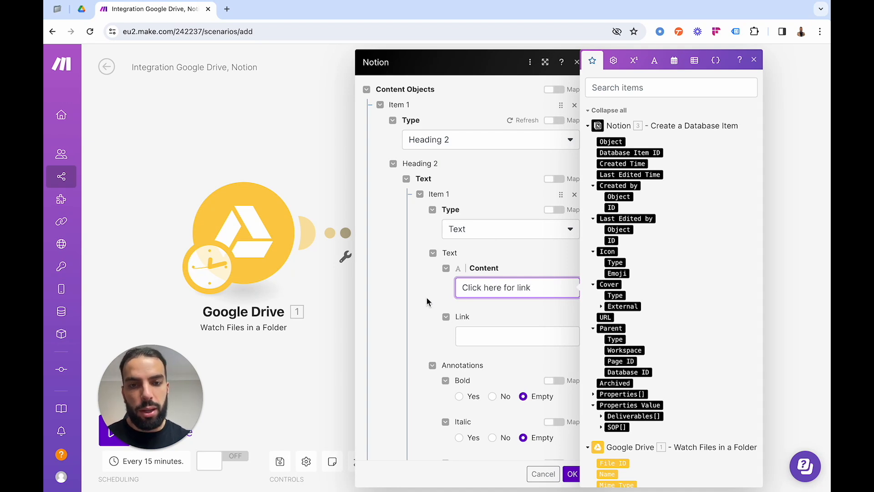
click(439, 292)
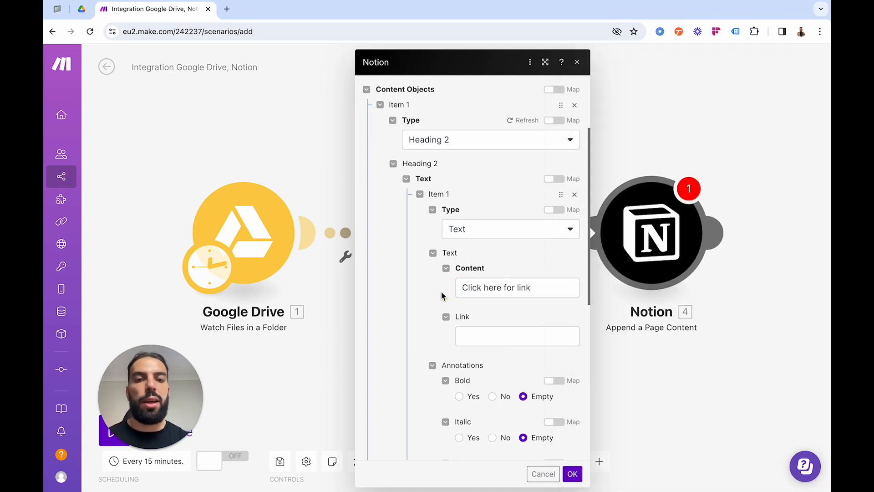
click(534, 290)
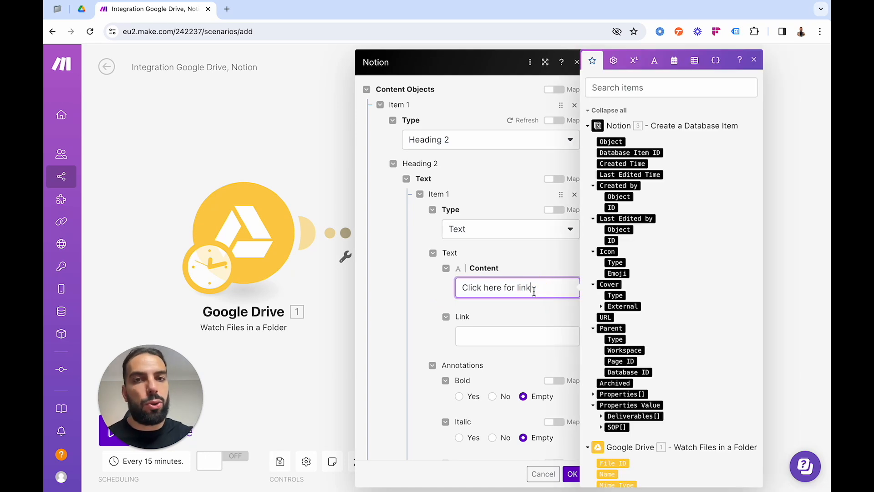
Map the heading text's Link to the Web View Link from the Google Drive Watch Files in a Folder module.
click(502, 335)
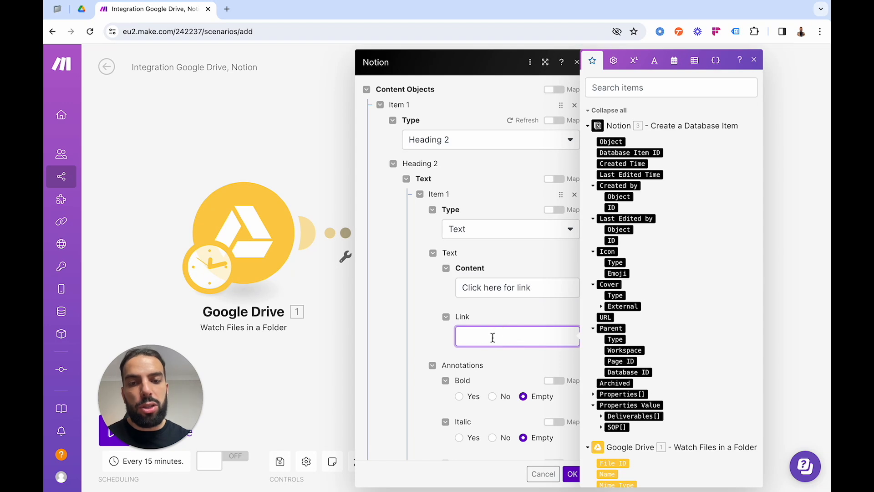
scroll(661, 349, down, 4)
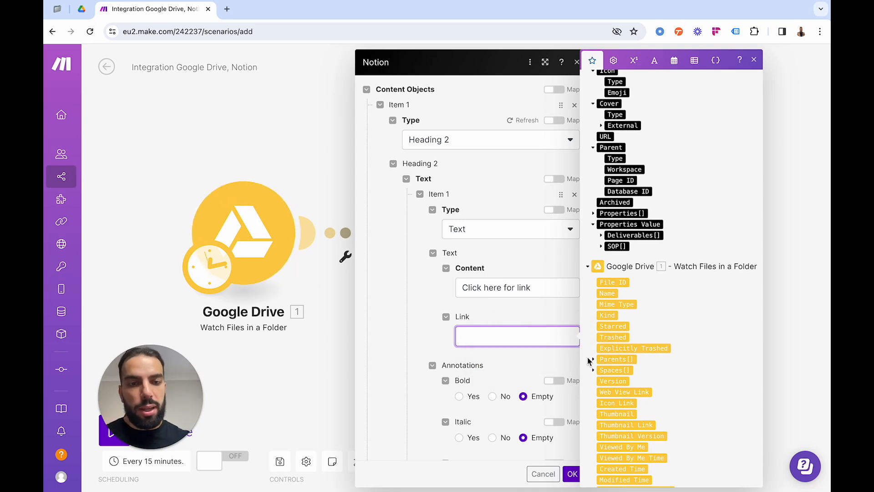
scroll(604, 341, down, 1)
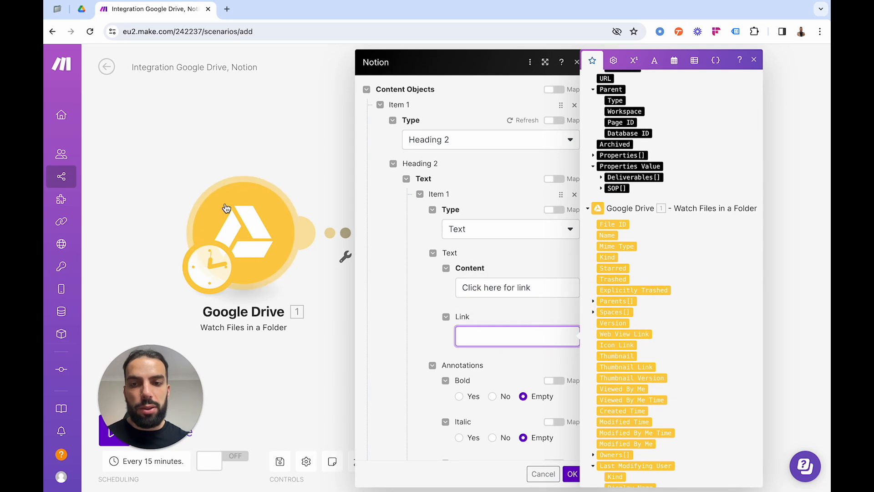
click(229, 231)
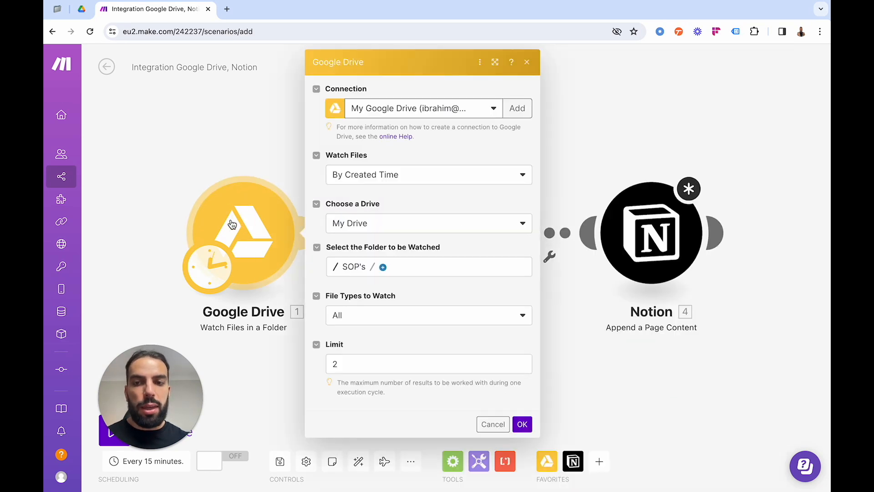
click(582, 246)
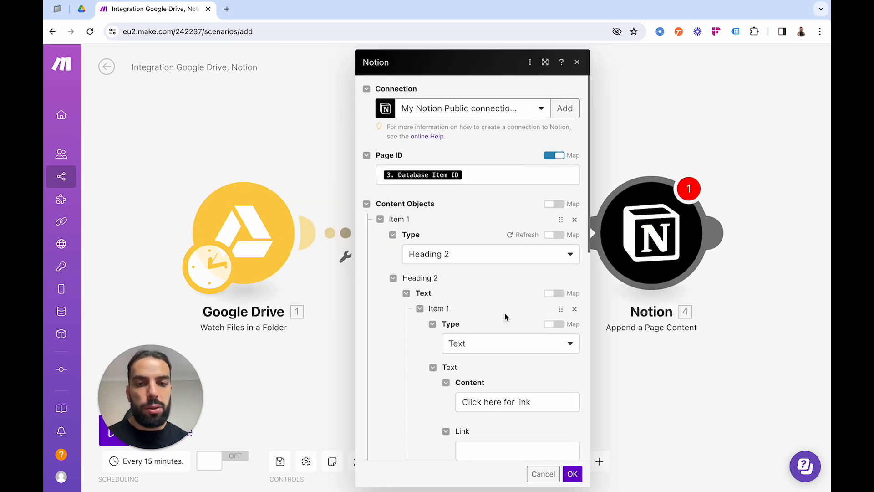
scroll(487, 326, down, 3)
click(488, 339)
scroll(654, 327, down, 5)
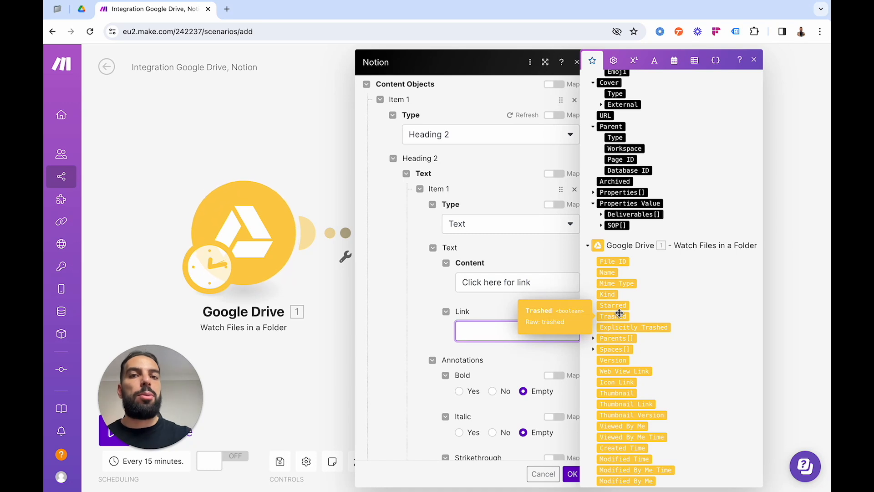
scroll(619, 313, down, 3)
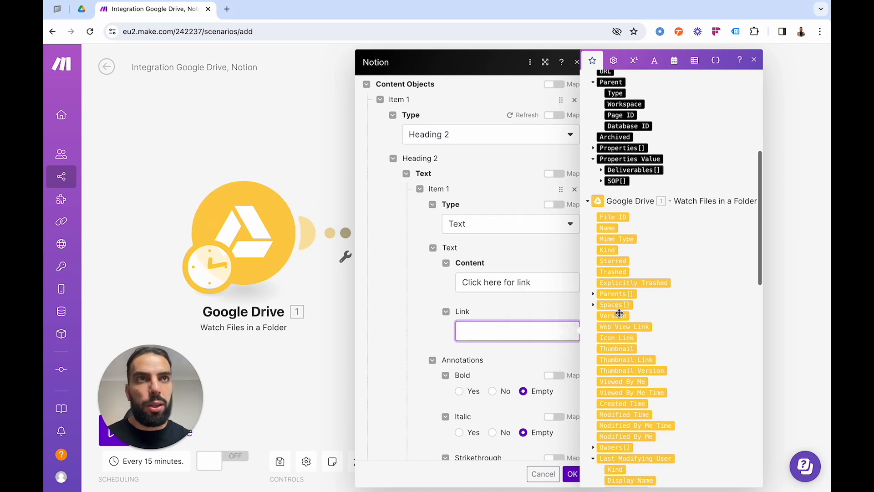
scroll(619, 313, down, 4)
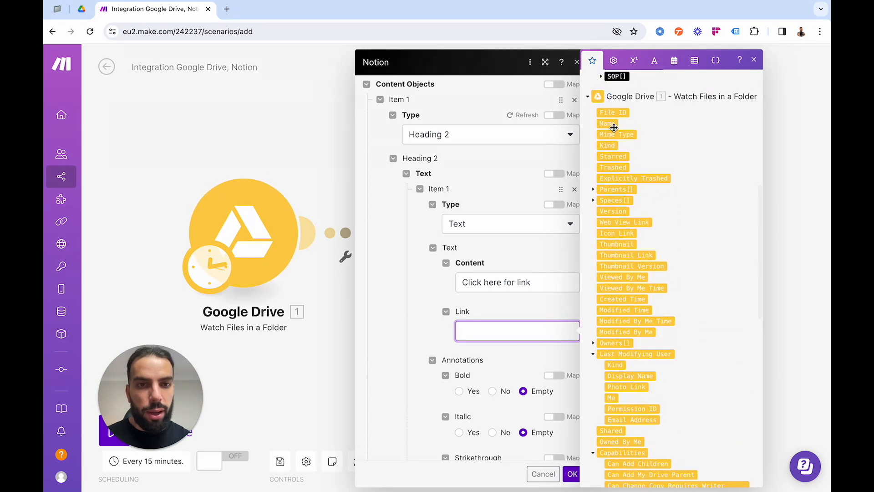
scroll(620, 297, down, 3)
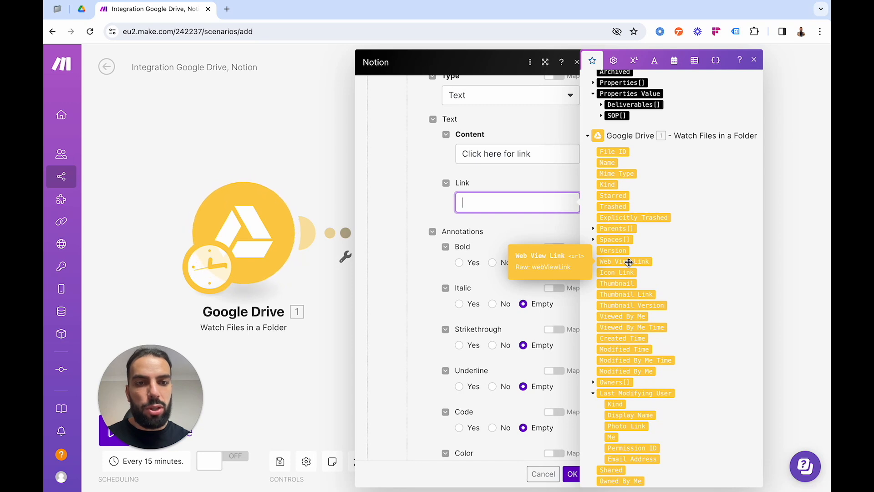
scroll(624, 386, down, 3)
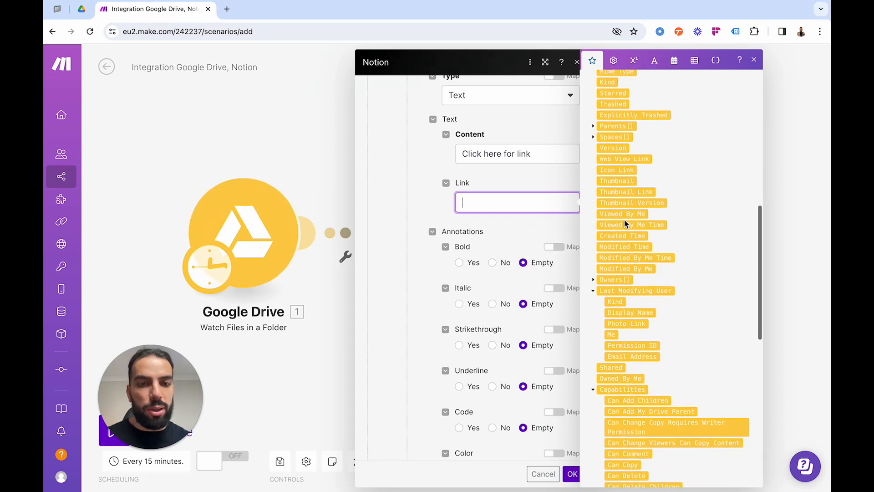
scroll(624, 269, up, 2)
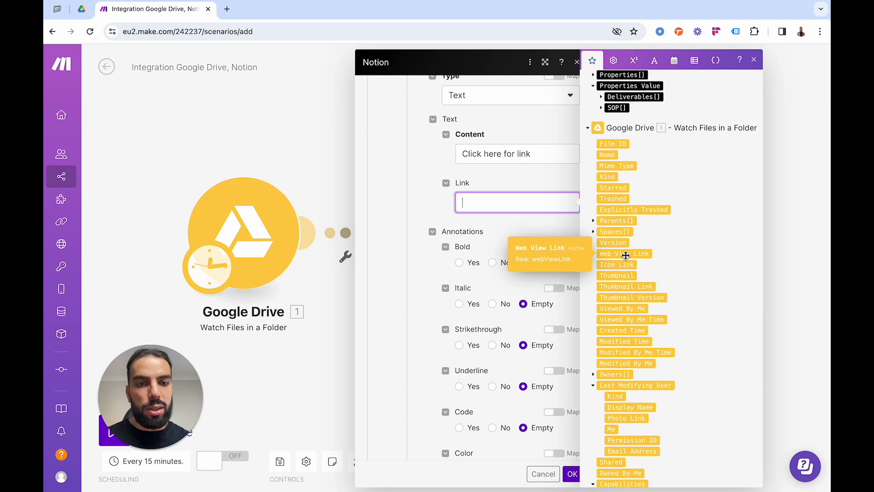
click(625, 254)
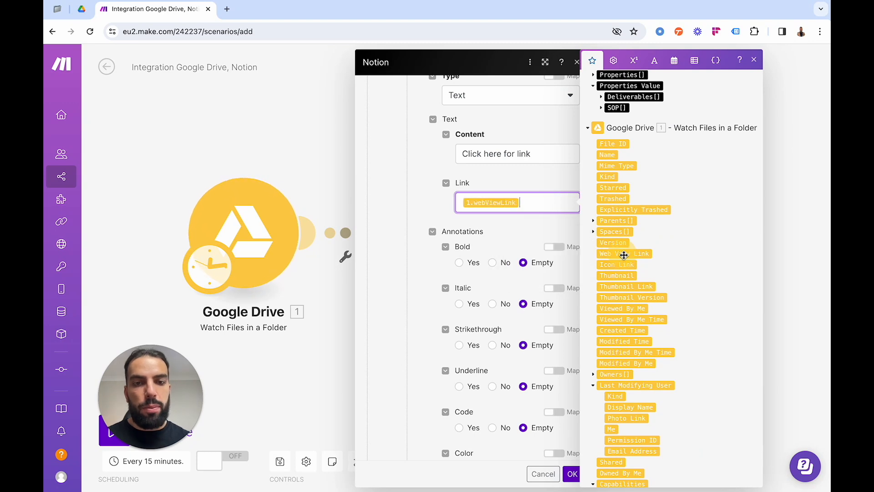
click(430, 199)
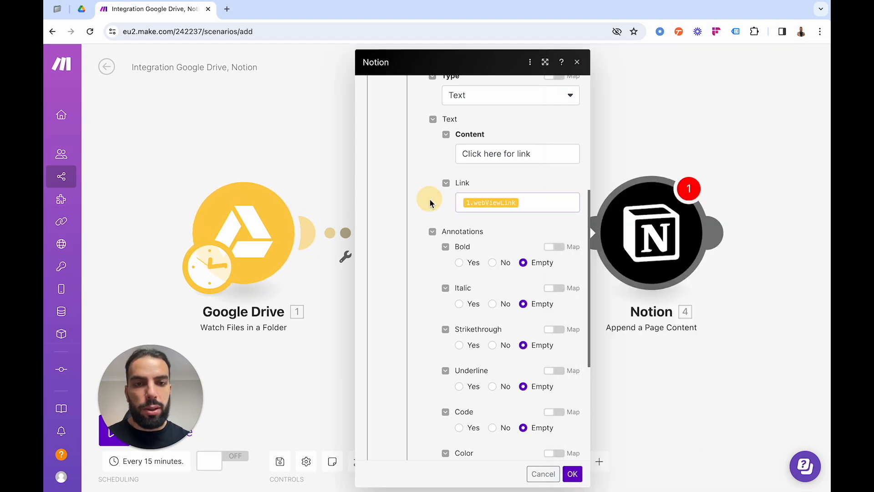
Review the Append a Page Content module's Page ID, Heading 2 type, text content, link and annotation settings.
scroll(504, 241, down, 3)
scroll(504, 241, up, 7)
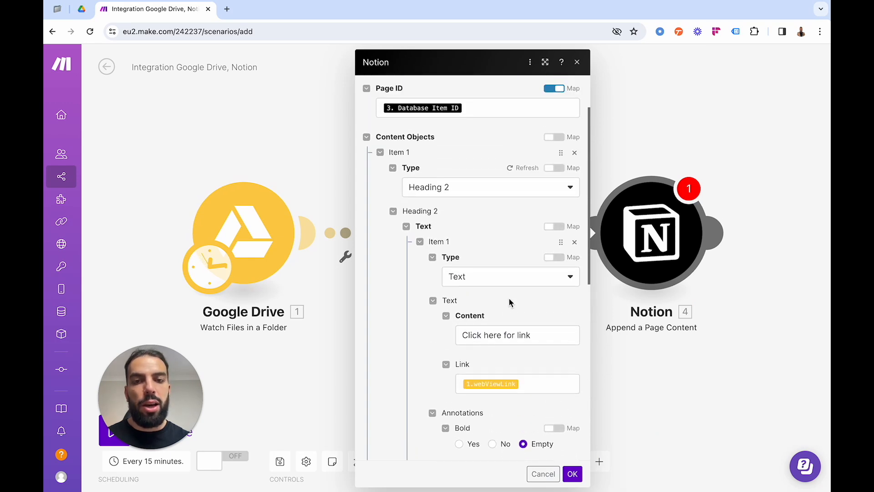
scroll(509, 302, up, 2)
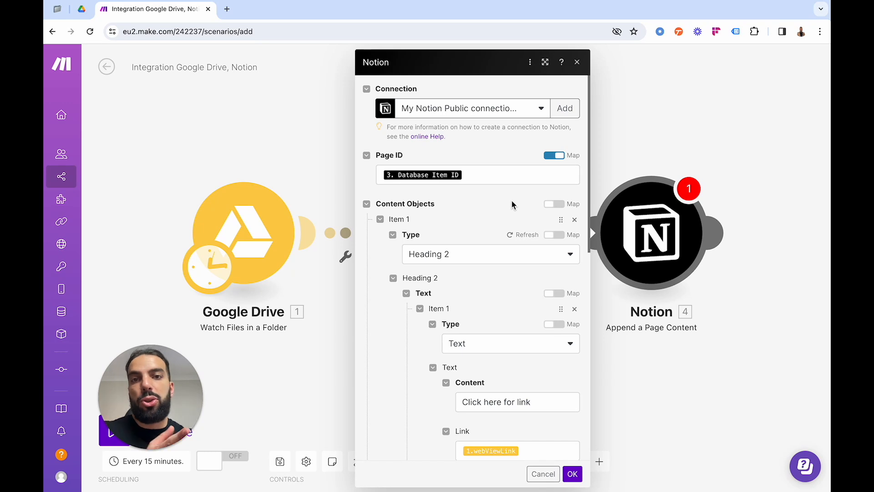
scroll(513, 205, down, 1)
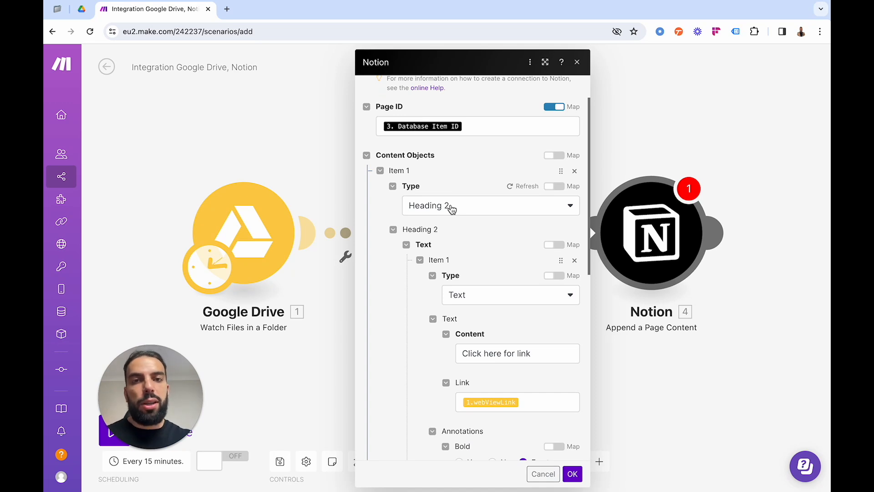
scroll(451, 208, down, 1)
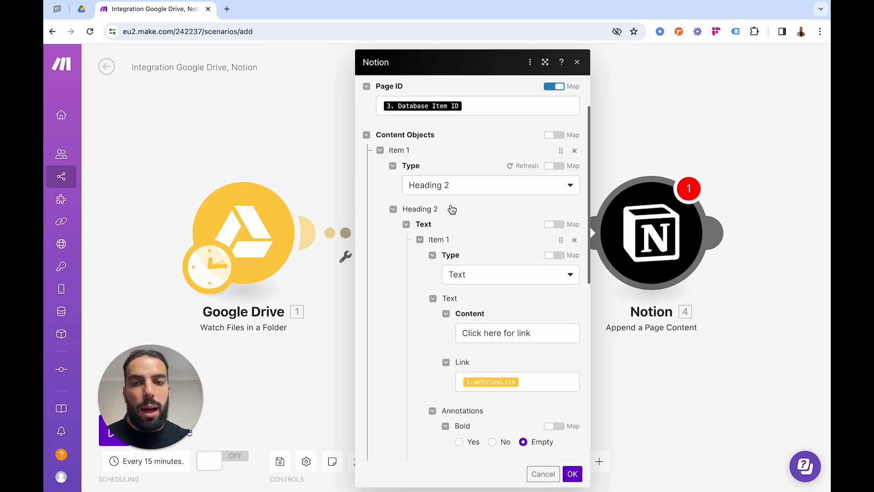
scroll(453, 209, down, 1)
click(471, 237)
click(470, 237)
scroll(409, 246, down, 1)
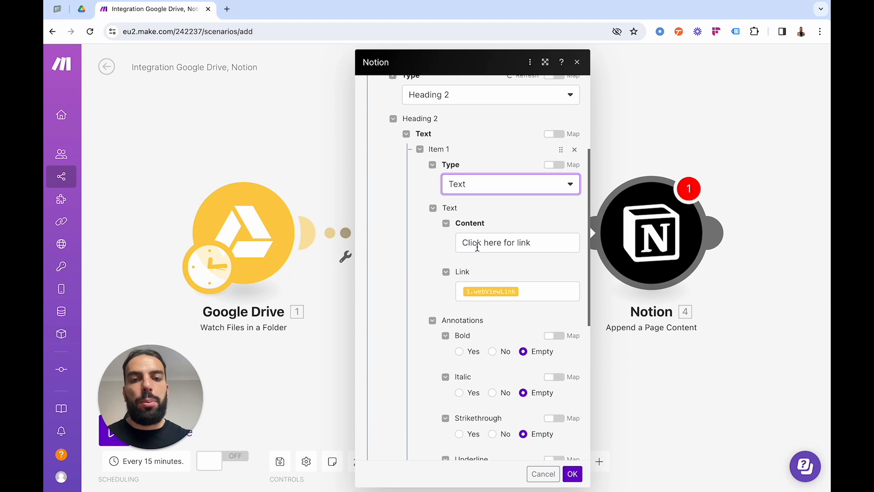
click(466, 242)
click(440, 254)
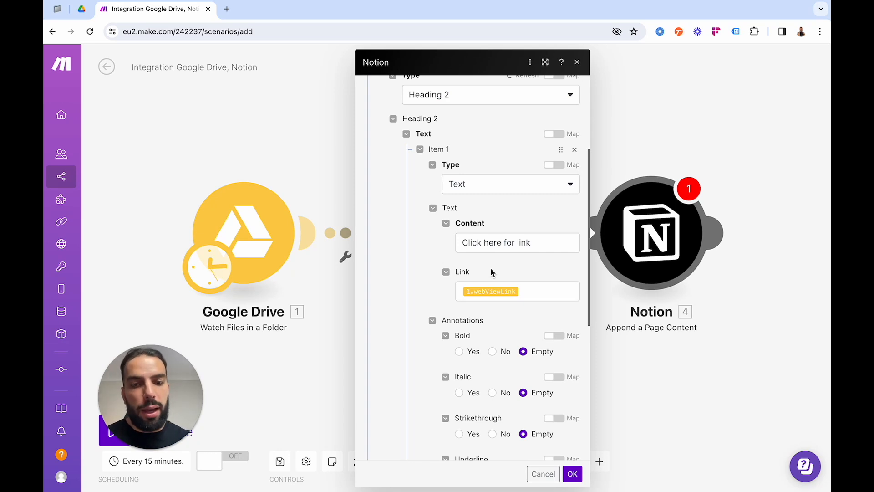
scroll(492, 271, down, 1)
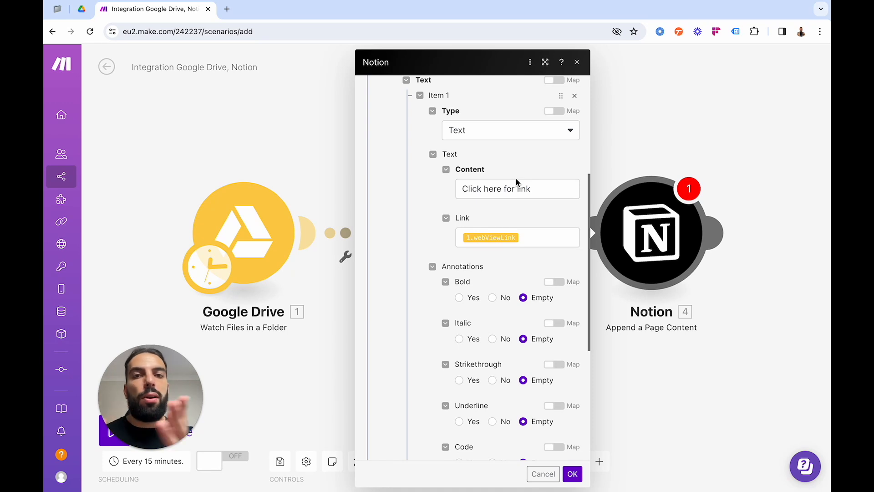
Save the Append a Page Content module and check the settings of the Google Drive Watch Files in a Folder module.
click(573, 473)
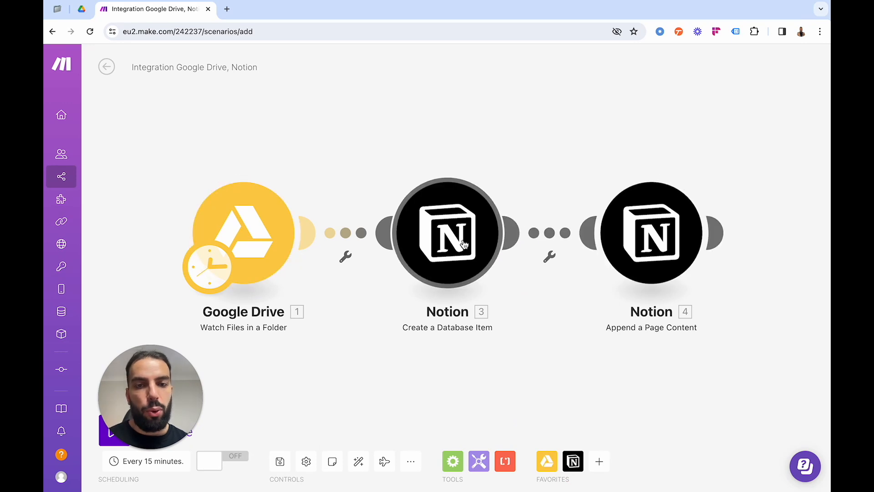
click(245, 238)
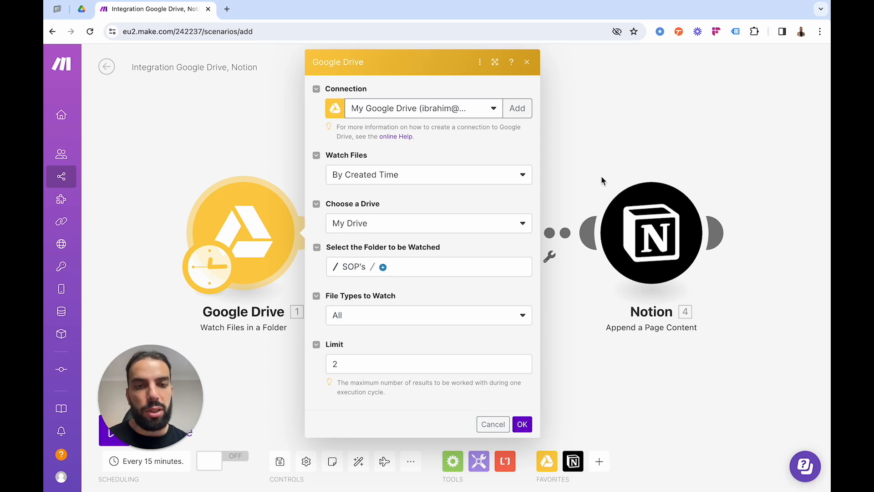
click(586, 155)
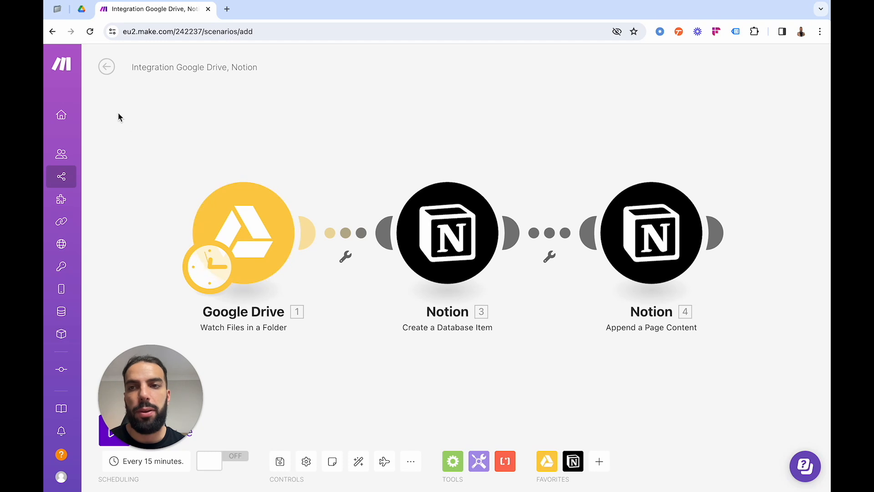
Switch to Google Drive and create a blank Google Docs document in the SOP's folder.
click(81, 9)
click(65, 94)
click(165, 163)
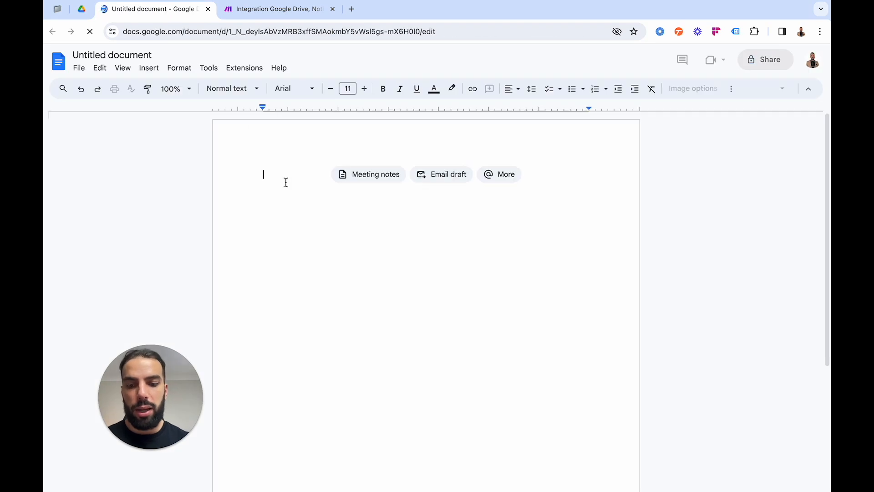
Enter "Test Automation SOP Document" as the document's text and give the document the same title.
text(Test Autmation SOP Doc)
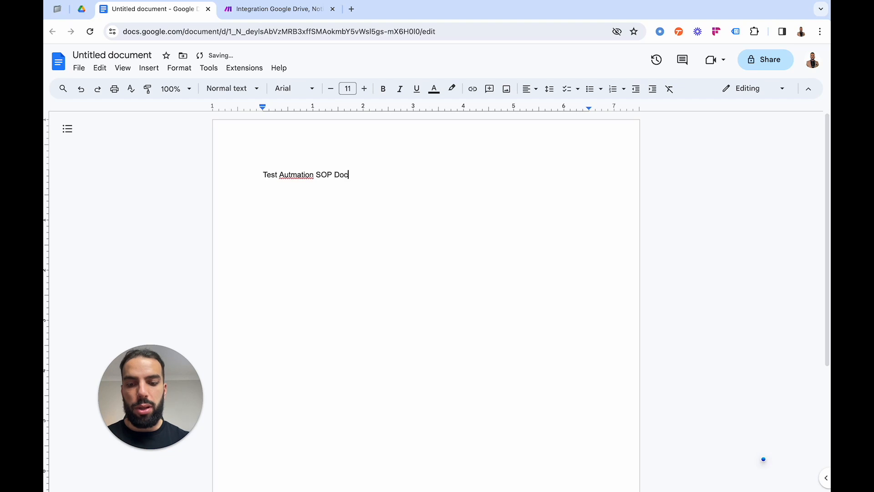
click(290, 178)
click(305, 160)
click(381, 177)
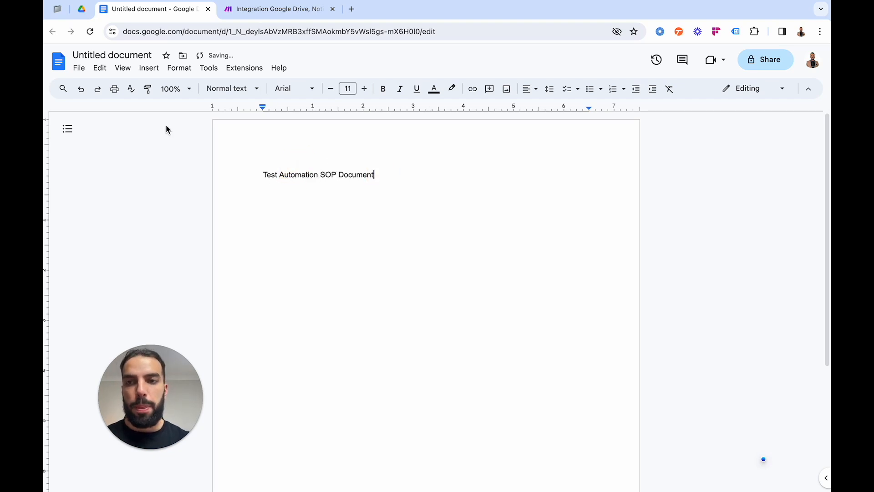
click(136, 56)
click(337, 197)
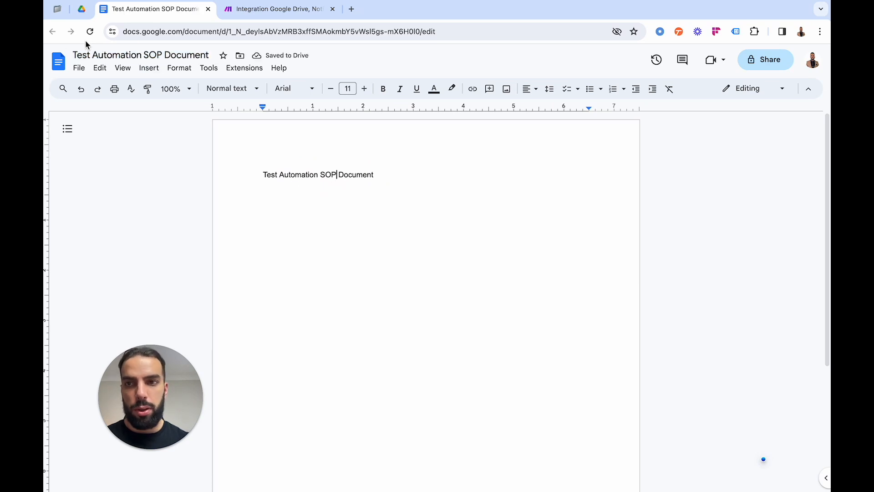
Reload the SOP's folder in Google Drive to update its file list, and close the new document.
click(81, 8)
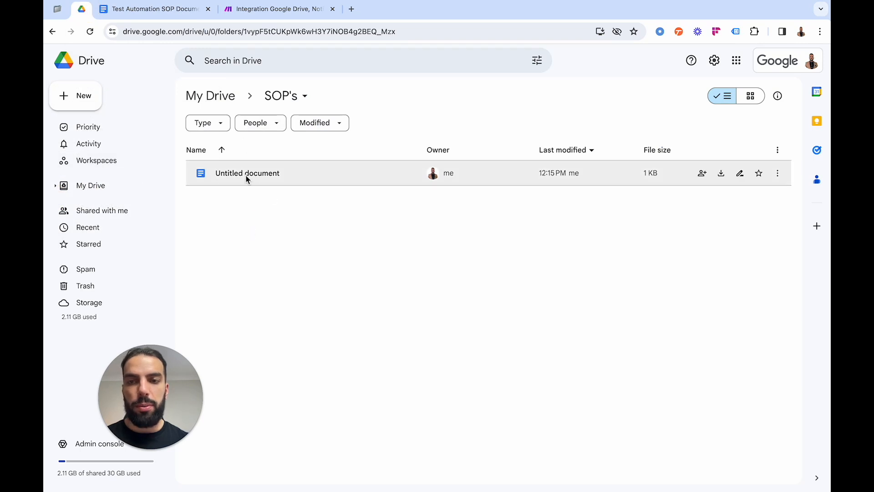
click(90, 31)
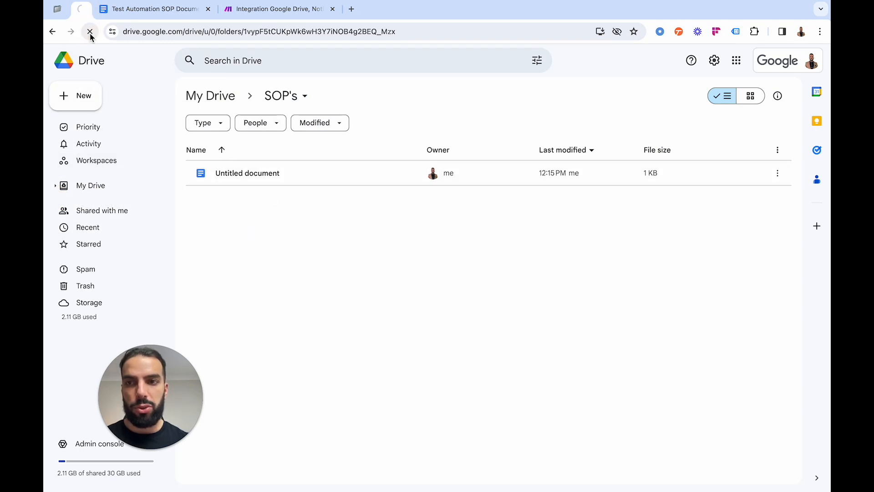
click(208, 9)
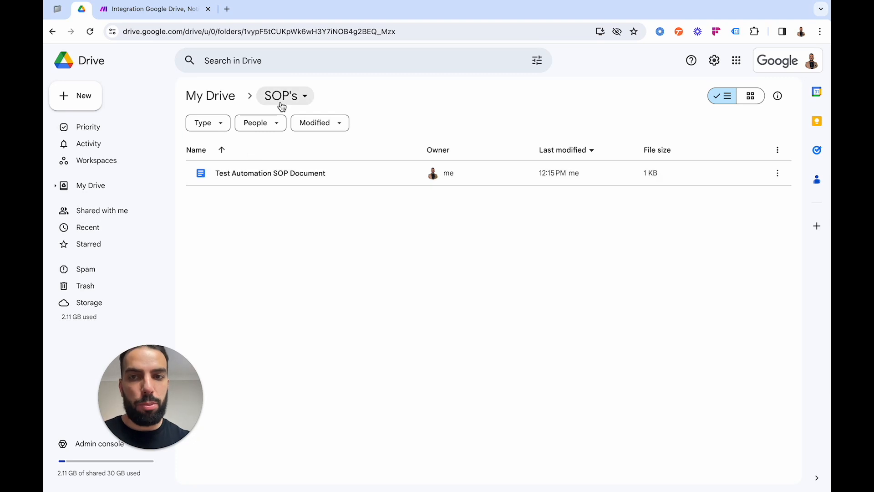
Check the SOP's database in Notion before the test, and run the Google Drive to Notion scenario once in Make.
click(160, 9)
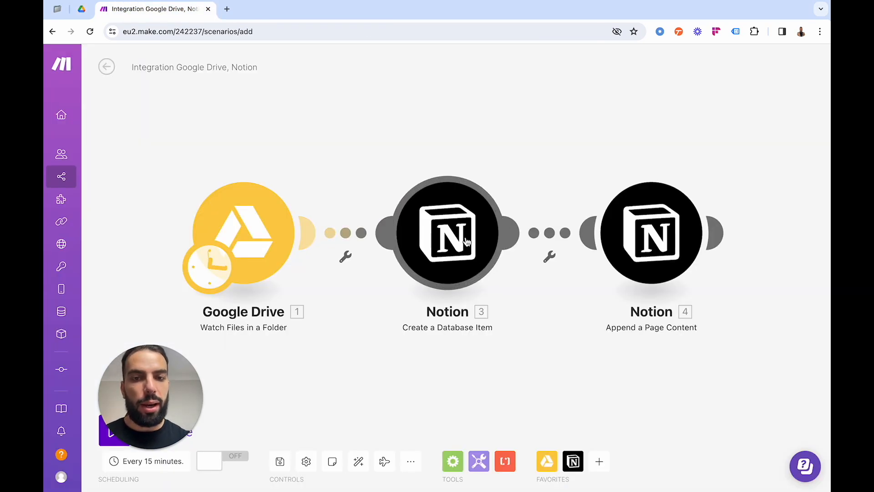
click(58, 10)
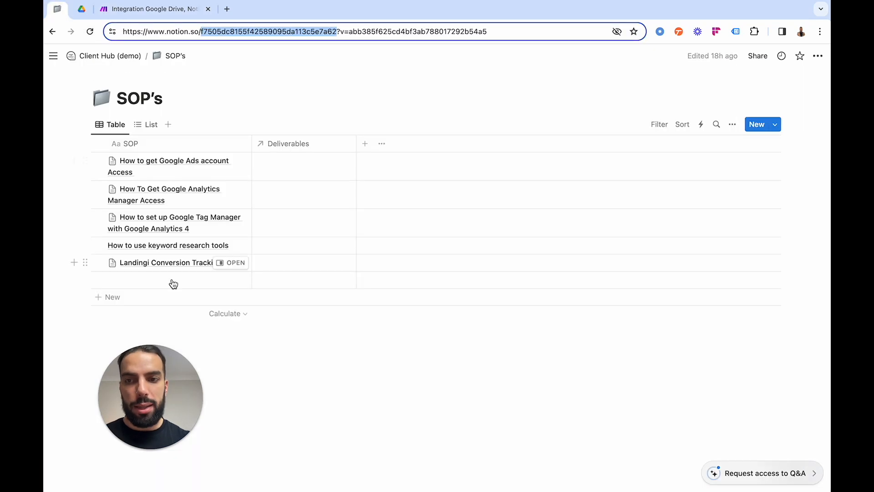
click(139, 10)
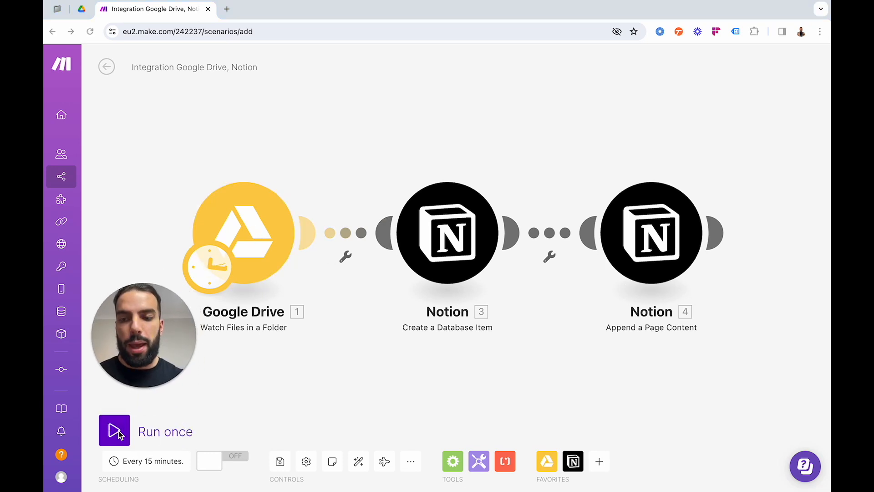
click(117, 434)
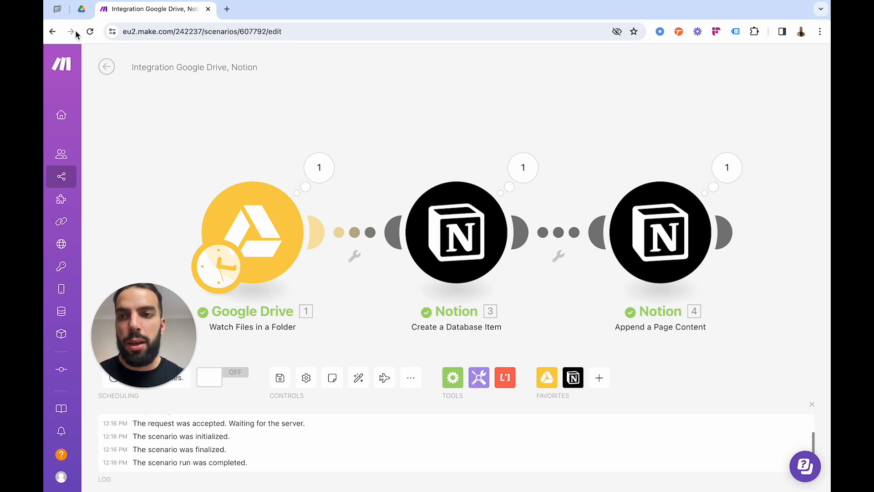
Switch to Notion, open the Test Automation SOP Document item and follow its "Click here for link" heading.
click(57, 9)
drag(169, 315, 157, 387)
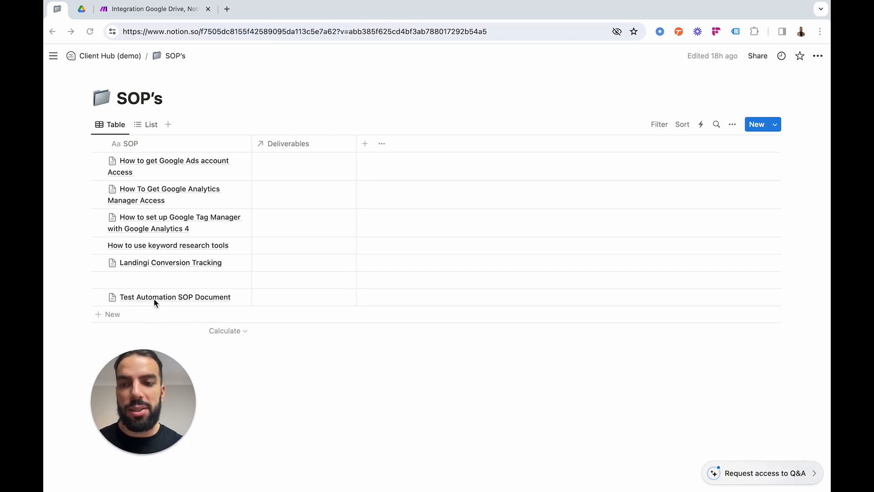
click(190, 298)
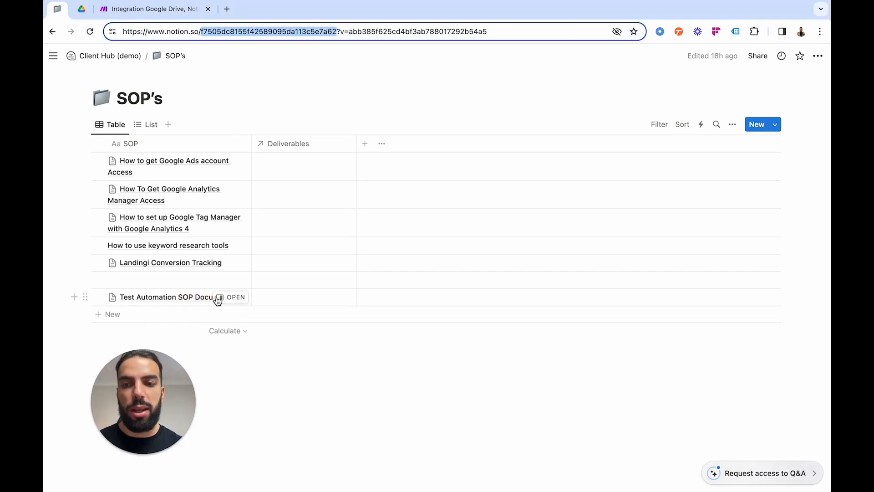
click(220, 298)
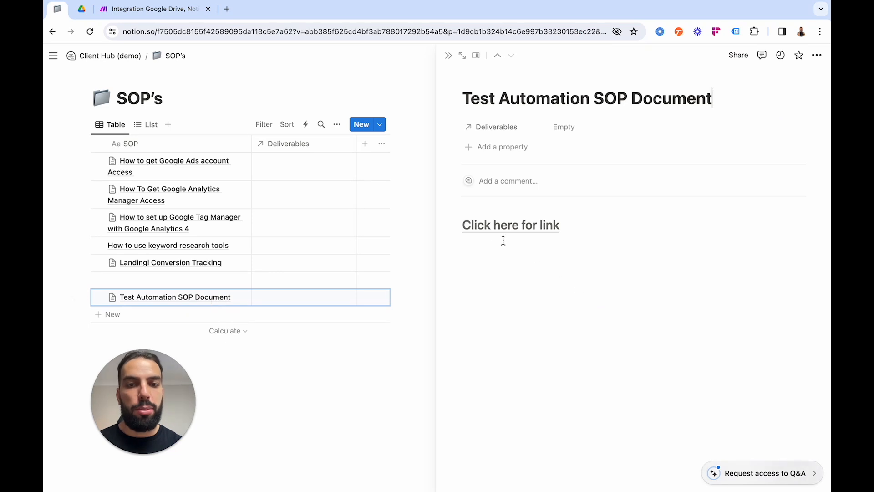
mouse_move(493, 235)
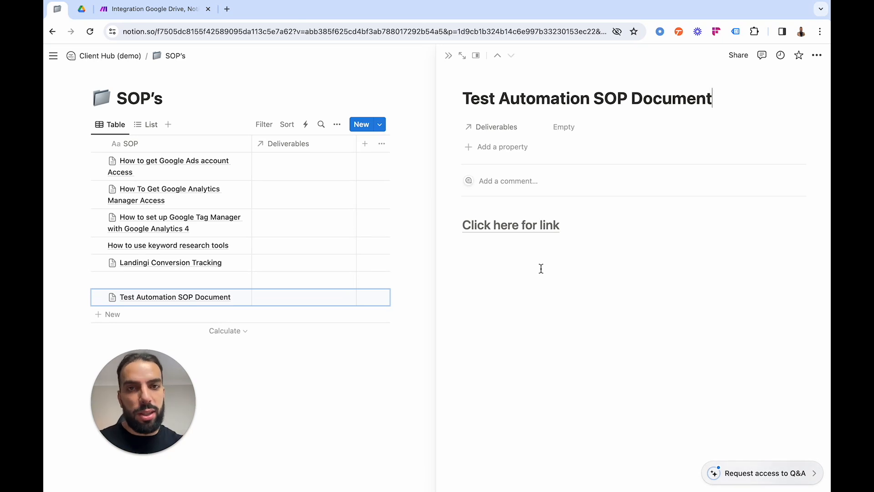
click(505, 227)
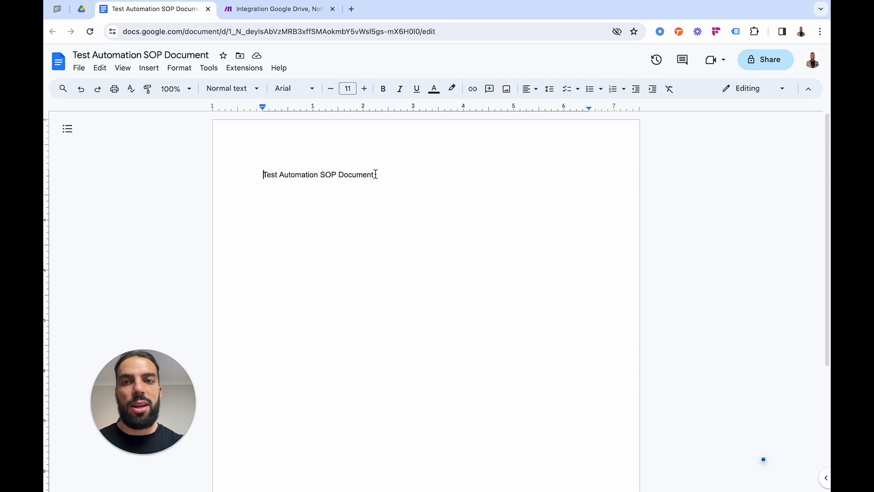
Compare the Test Automation SOP Document item in Notion with the SOP's folder in Google Drive.
click(56, 9)
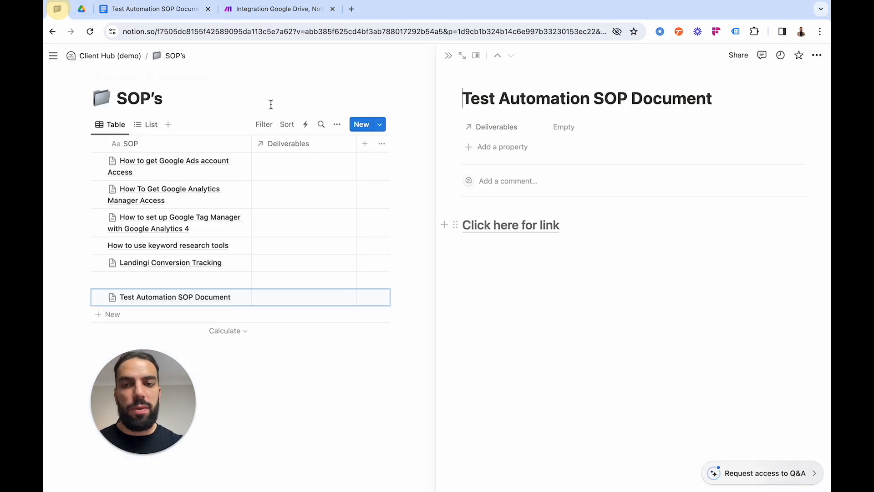
click(82, 9)
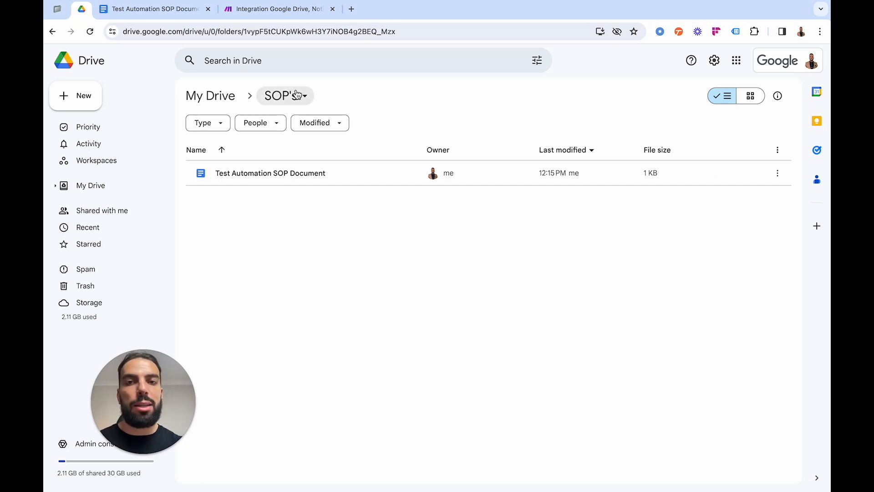
click(58, 9)
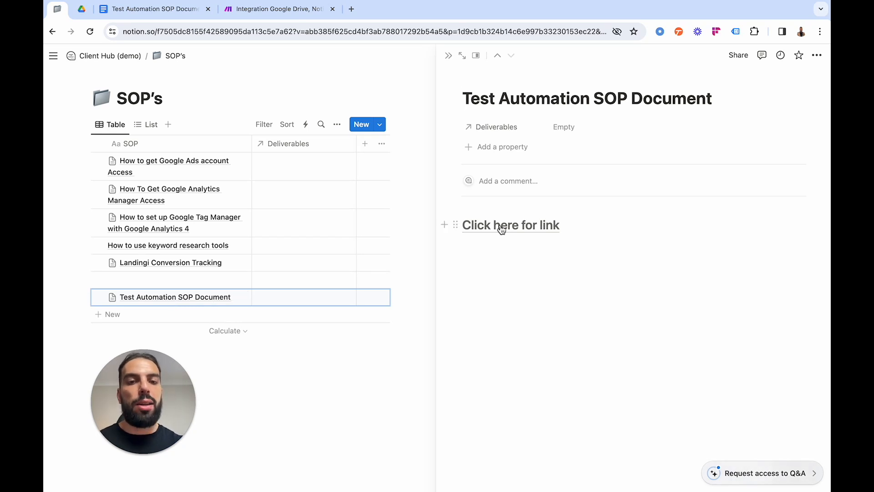
mouse_move(516, 234)
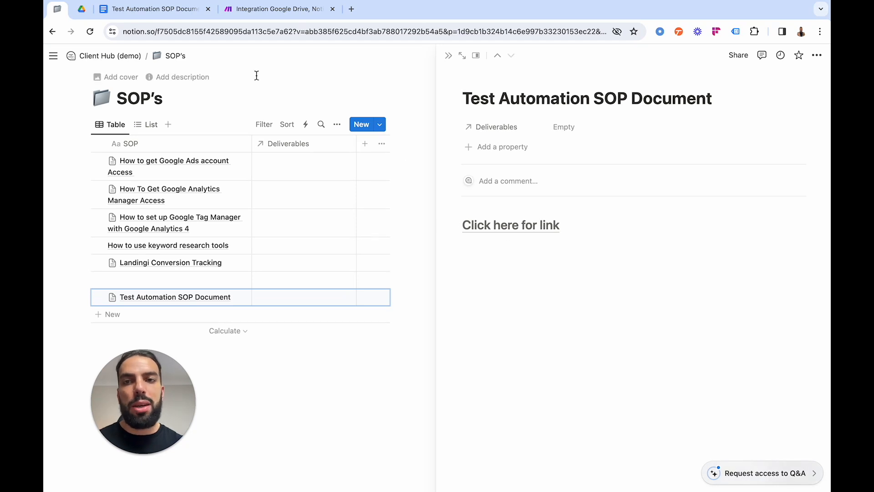
click(79, 14)
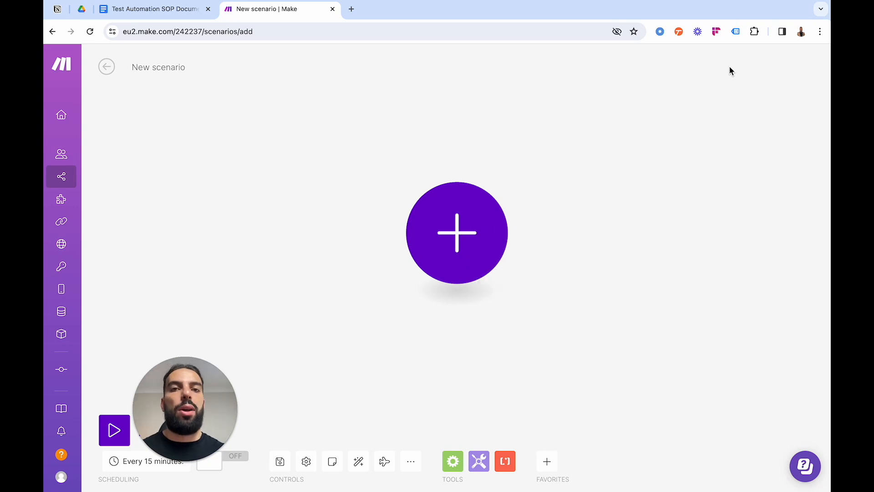
Start the new Make scenario with a Notion Watch Database Items module, checking the Videos board in Notion.
click(469, 235)
click(583, 476)
text(notion)
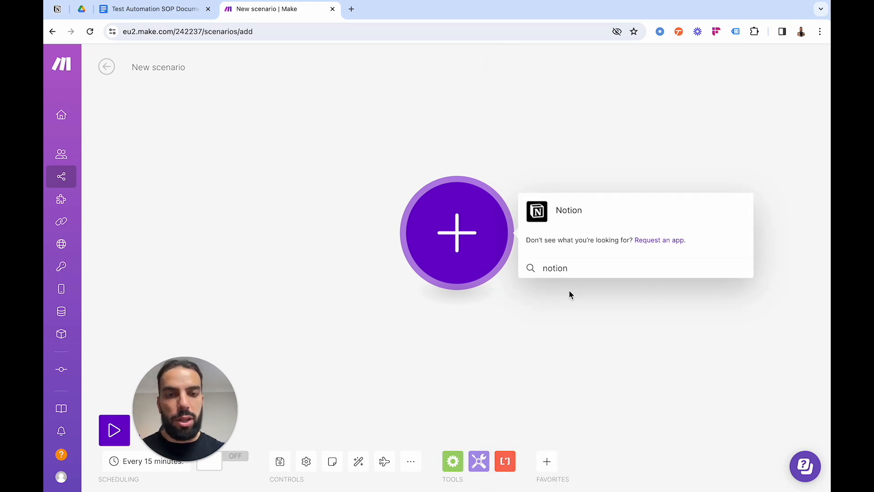
click(564, 213)
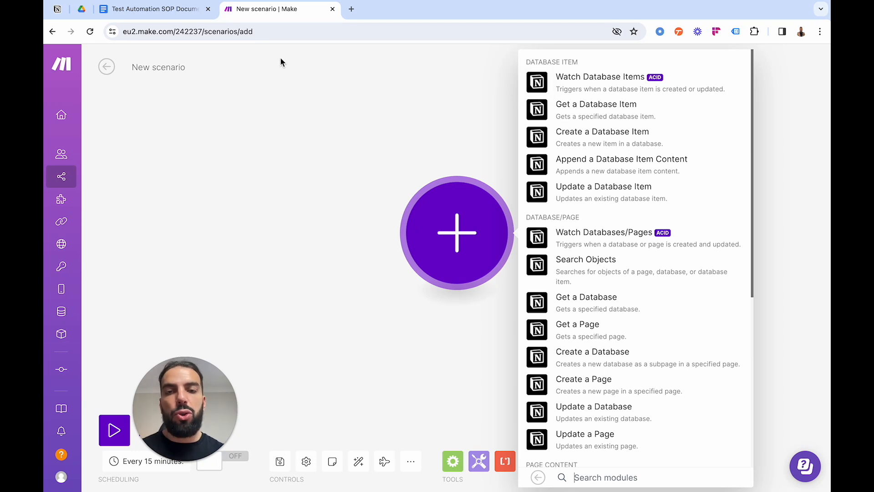
click(57, 9)
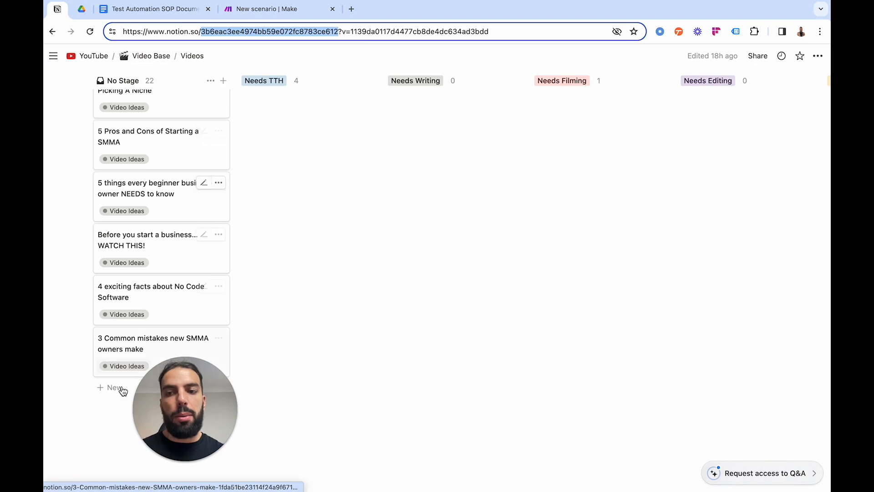
click(250, 10)
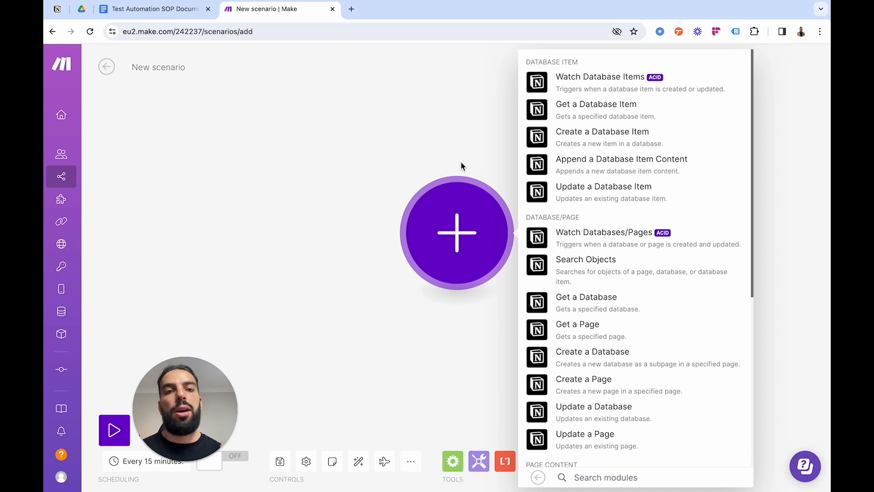
click(606, 87)
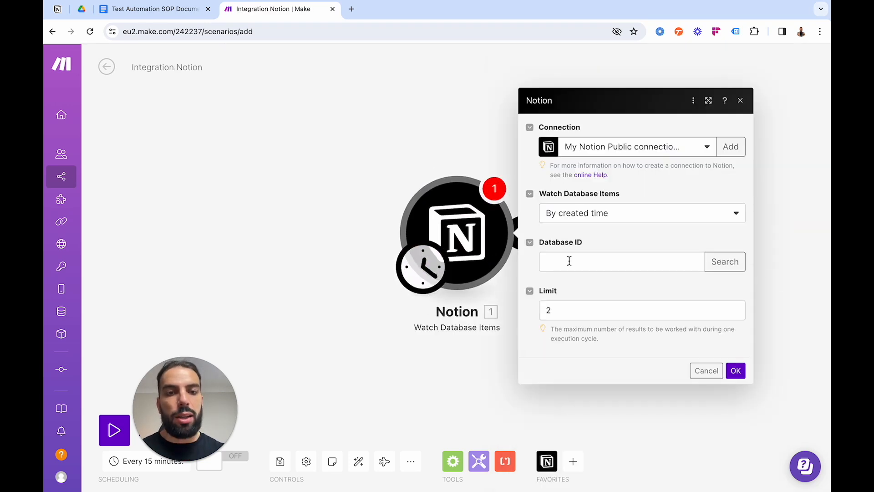
Switch the module to the second Notion Public connection and paste the Videos database's ID as the Database ID.
click(569, 260)
click(671, 152)
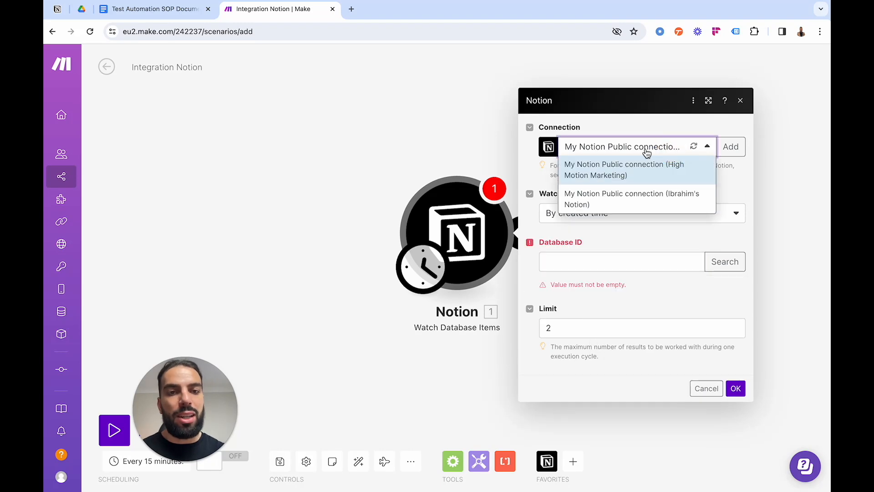
click(644, 204)
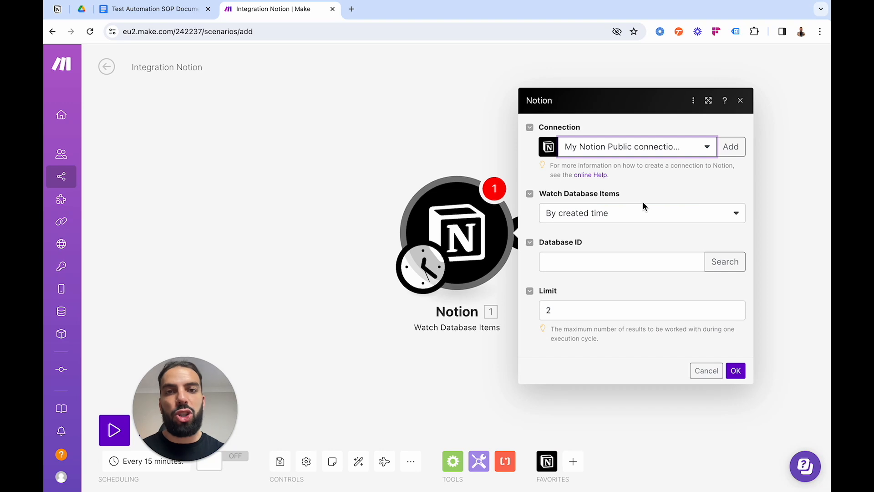
click(618, 262)
key(ctrl+v)
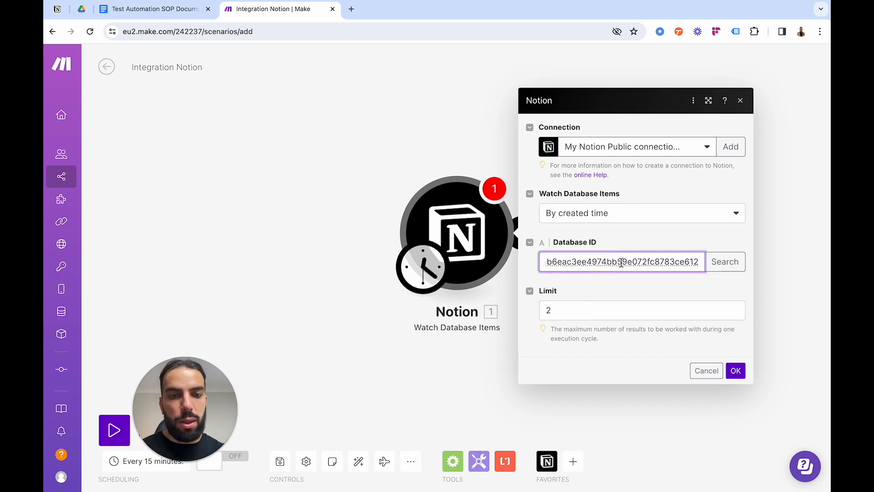
Search the connection's databases, choose Videos for the Database ID, and save the module to start from now on.
click(723, 268)
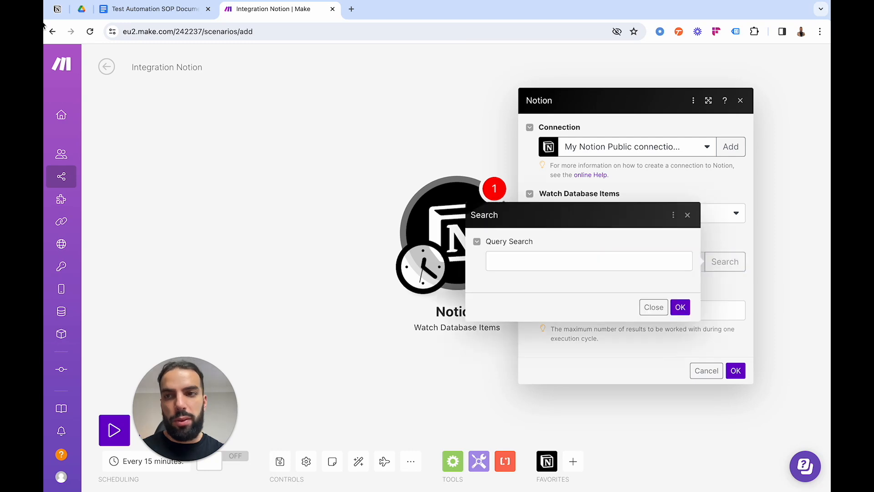
click(679, 308)
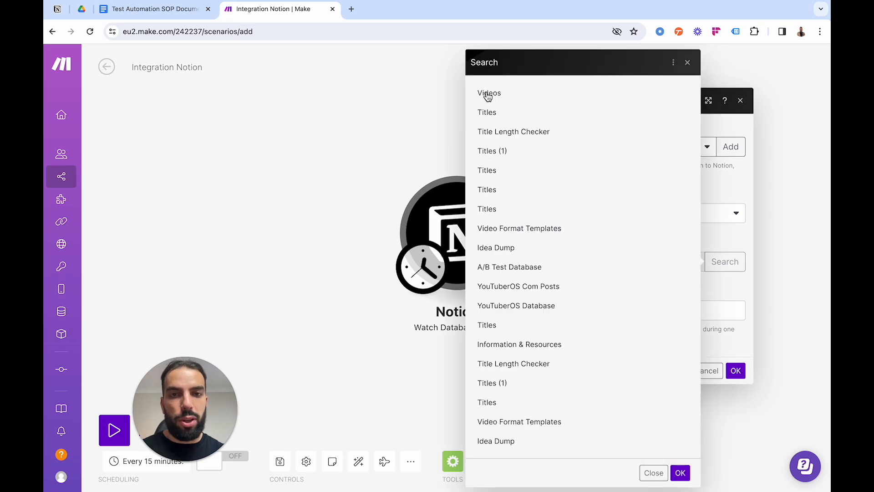
click(487, 94)
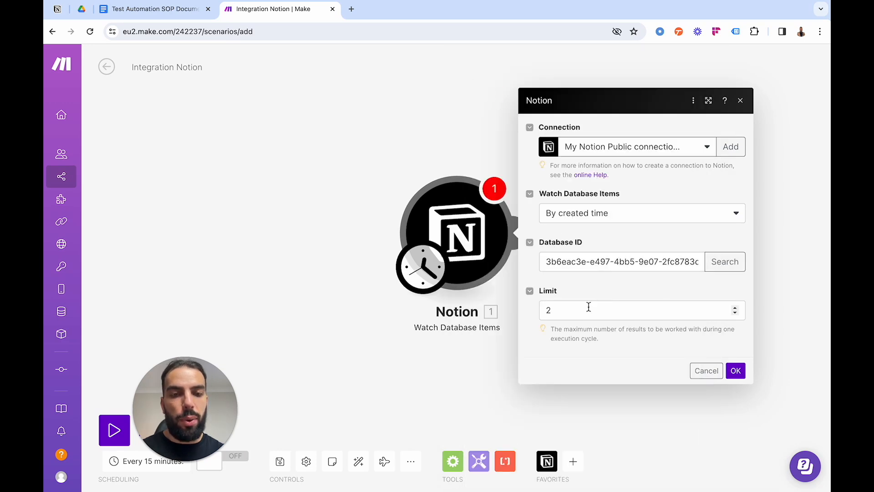
click(735, 370)
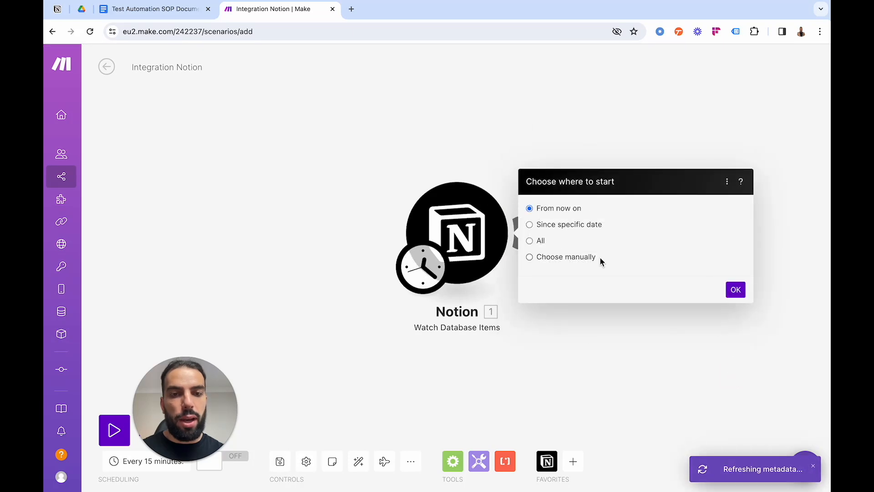
click(736, 290)
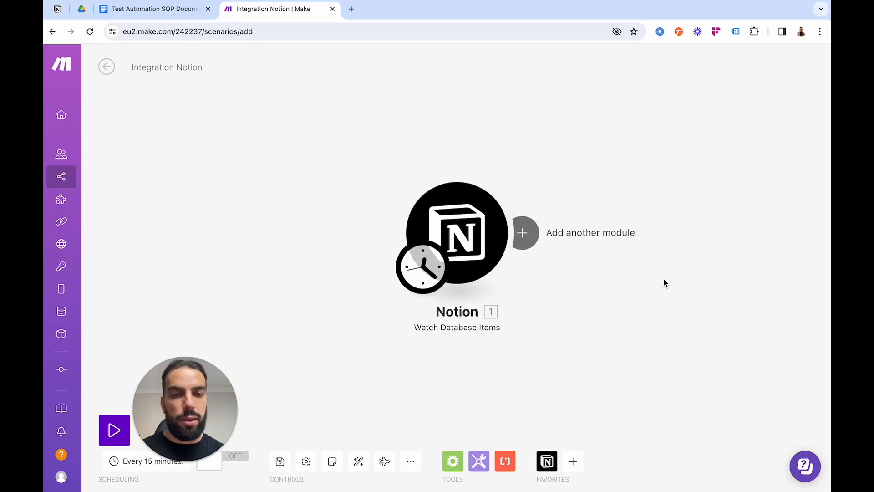
Review the Watch Database Items settings against the Videos board in Notion and confirm the module again.
click(463, 238)
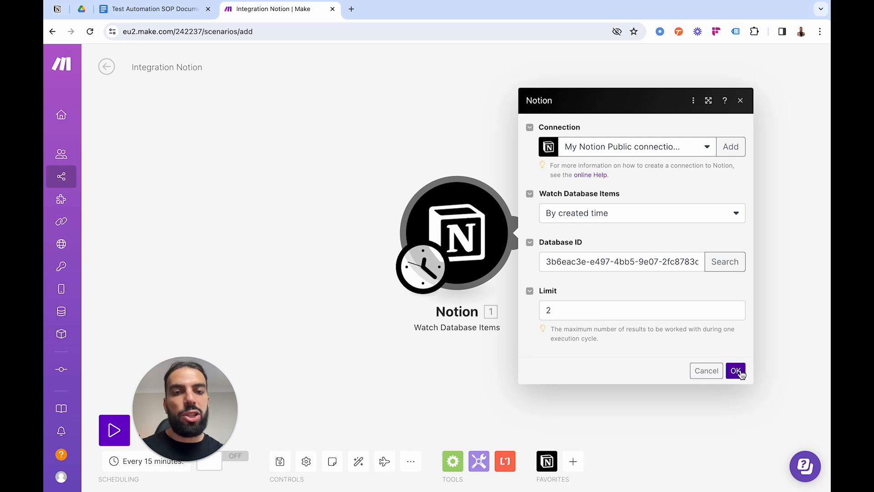
click(57, 9)
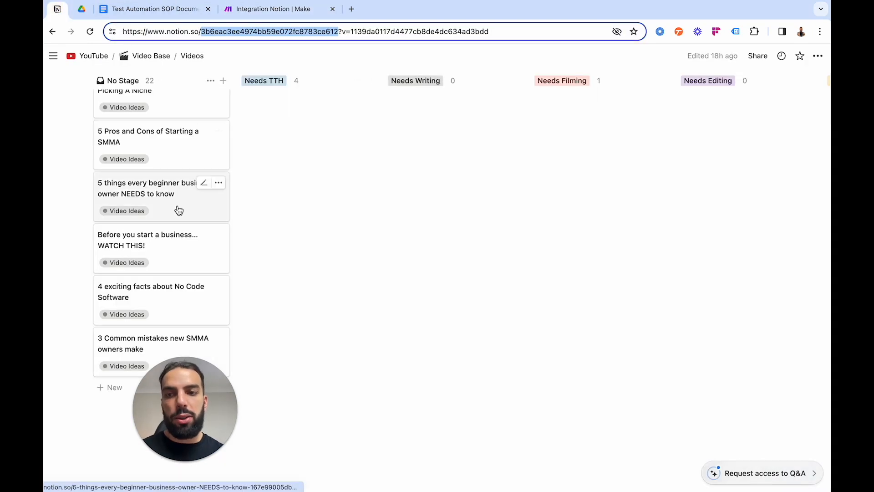
click(255, 19)
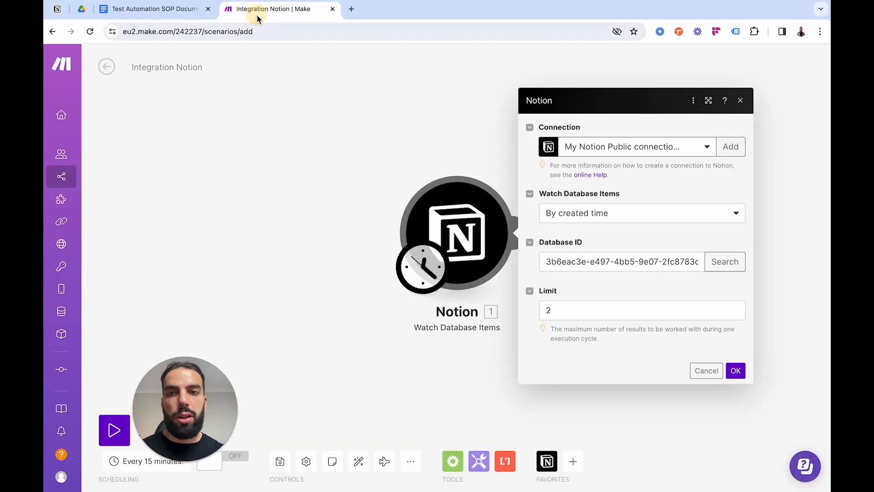
click(734, 370)
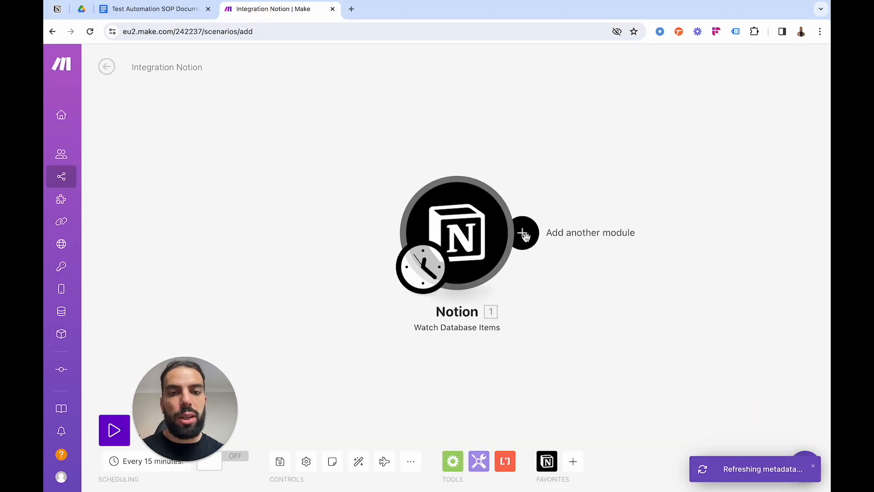
Add a Google Drive Upload a File module after the Notion Watch Database Items module.
click(523, 234)
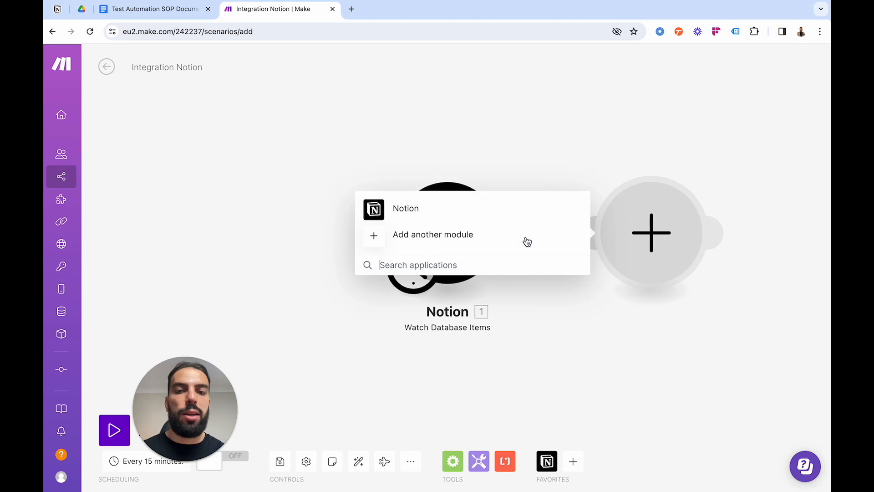
click(431, 236)
text(google drive)
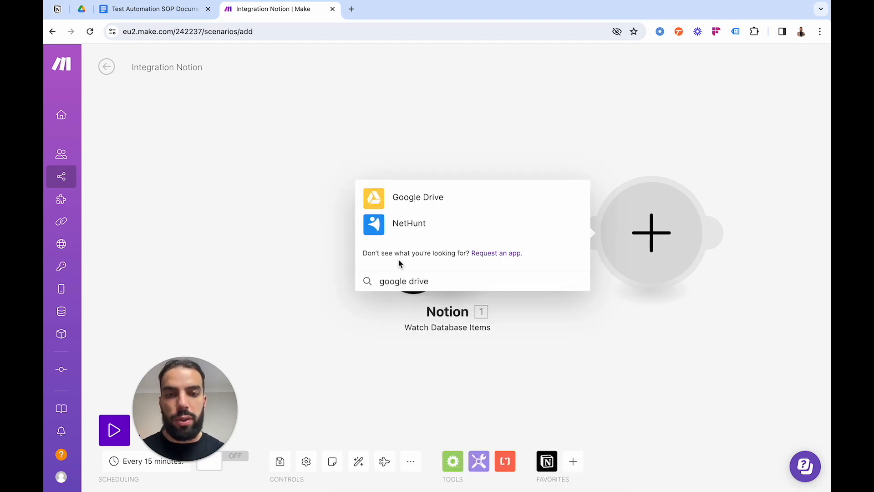
click(399, 197)
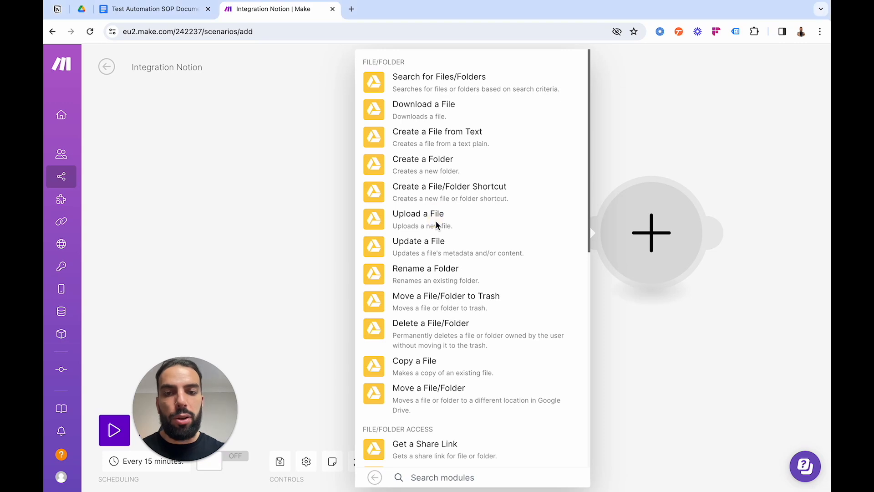
click(414, 216)
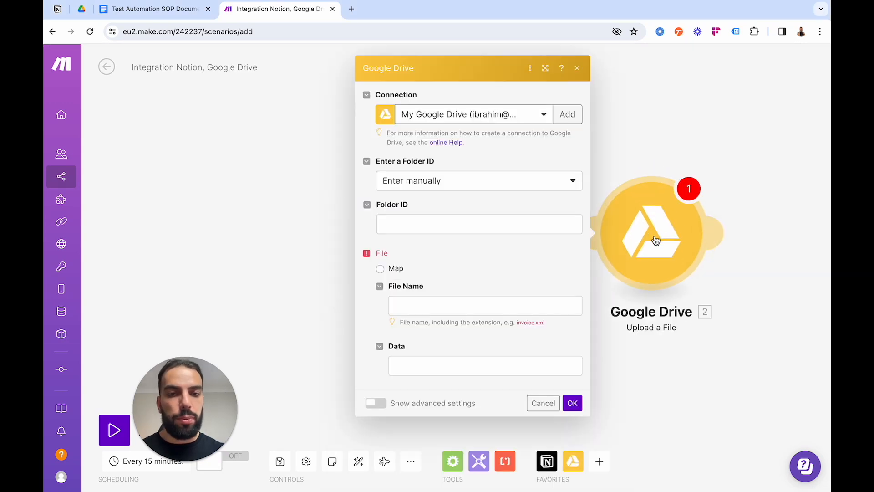
Set the upload destination by selecting from the list, choosing the Content folder in My Drive.
click(434, 224)
click(448, 212)
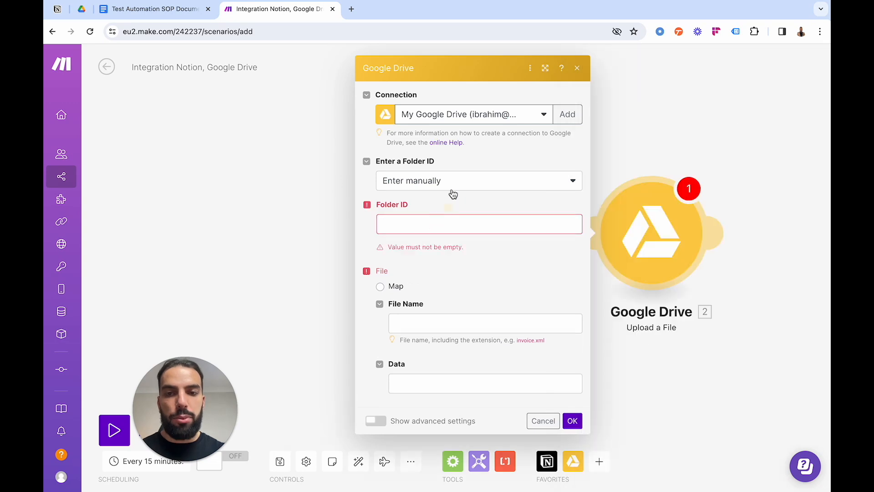
click(453, 186)
click(449, 217)
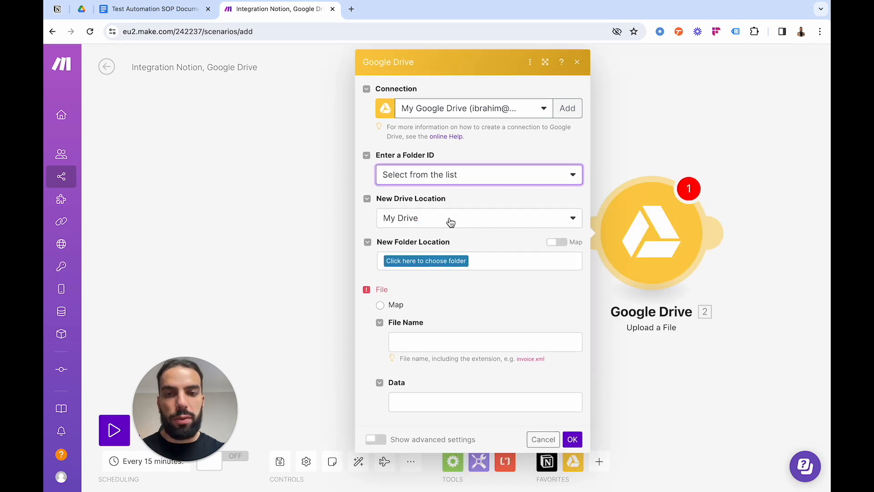
click(424, 258)
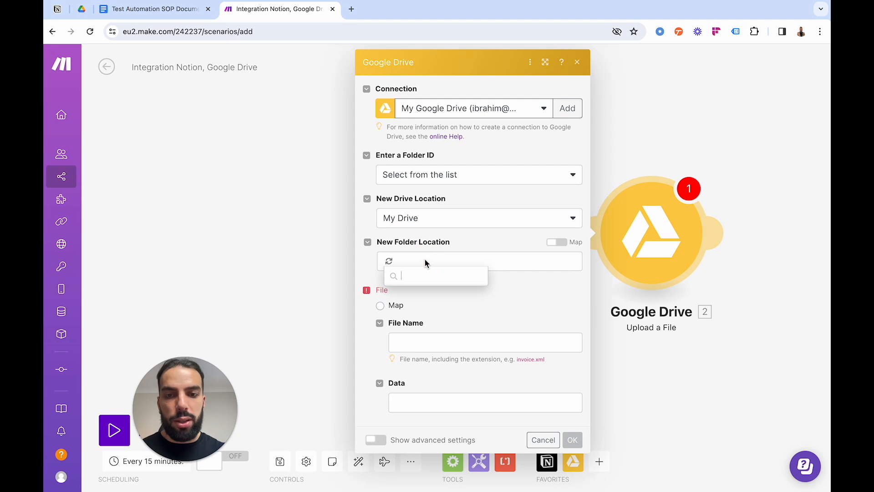
click(416, 294)
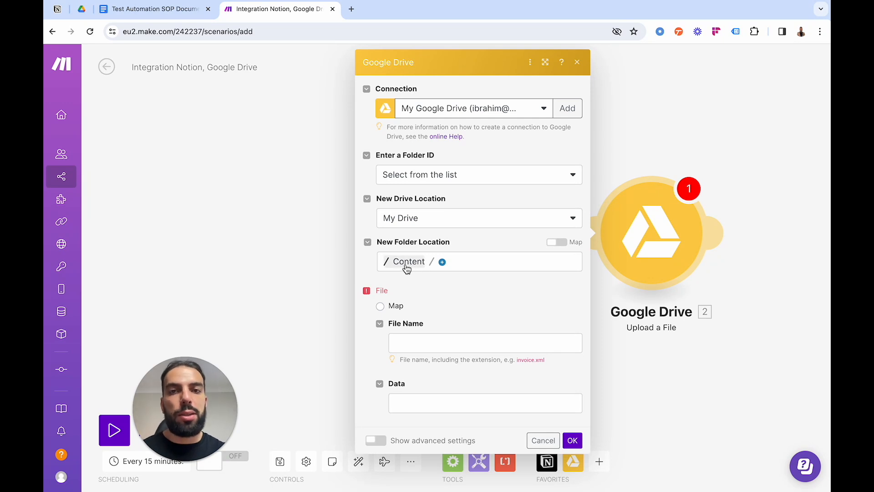
Map the upload's File Name to the Text Content value of the Notion item's Video Name property.
click(428, 342)
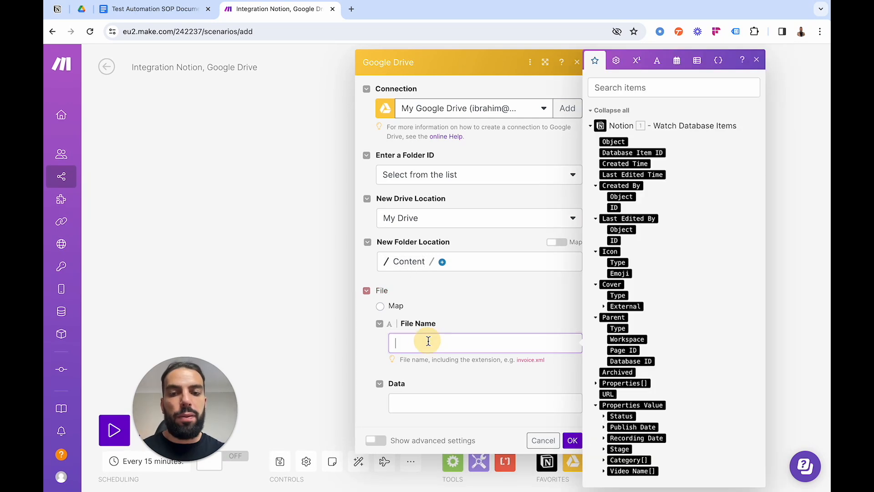
scroll(687, 272, down, 1)
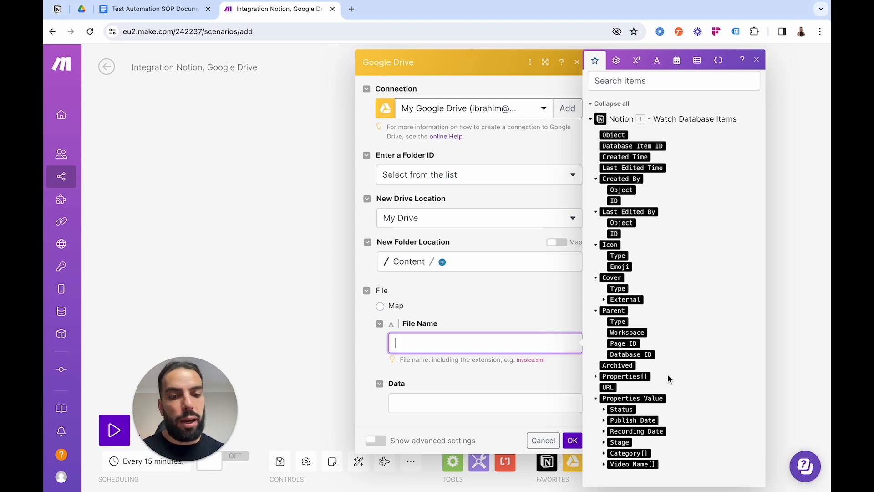
click(604, 464)
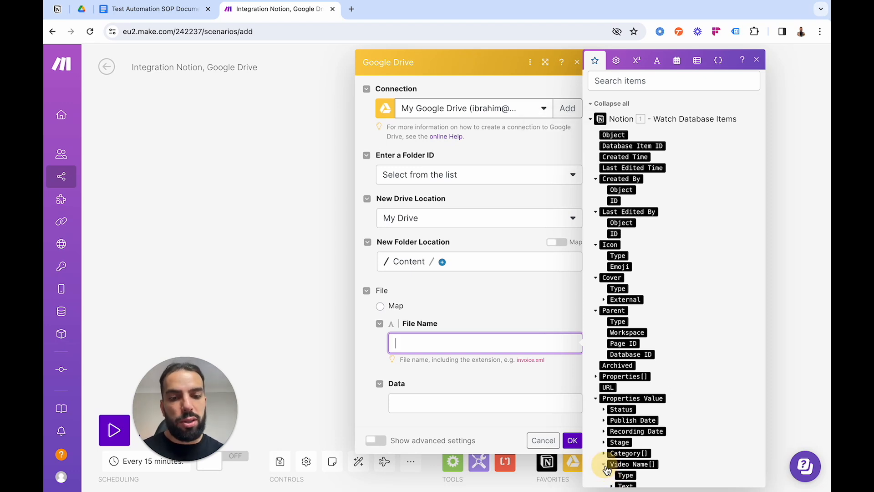
scroll(646, 464, down, 1)
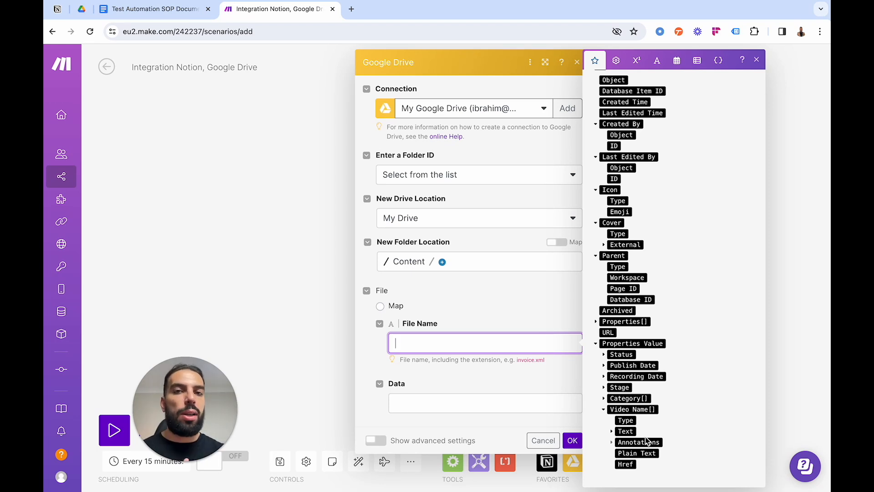
click(613, 431)
scroll(646, 428, down, 1)
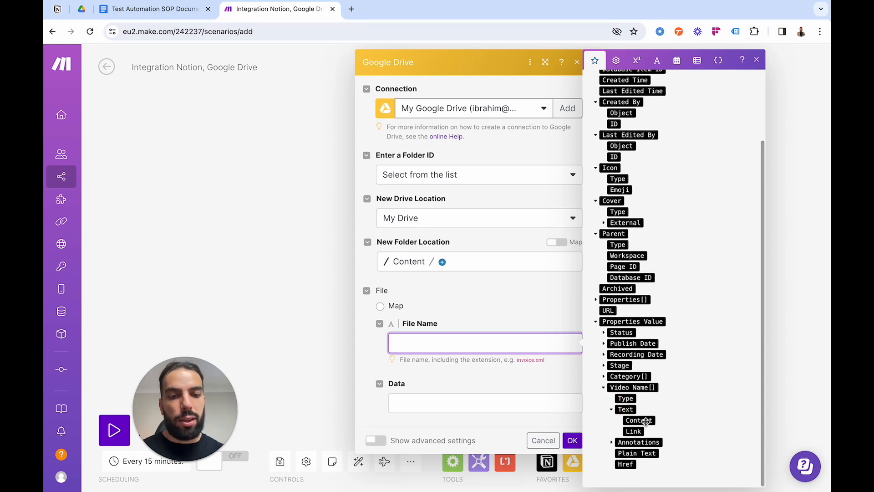
click(646, 420)
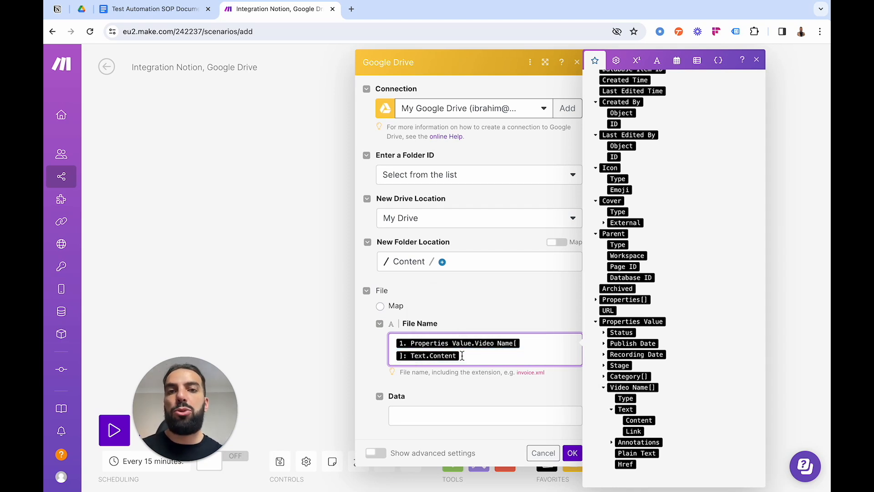
Map the upload's Data to the Plain Text value of the Notion item's Video Name property.
click(416, 415)
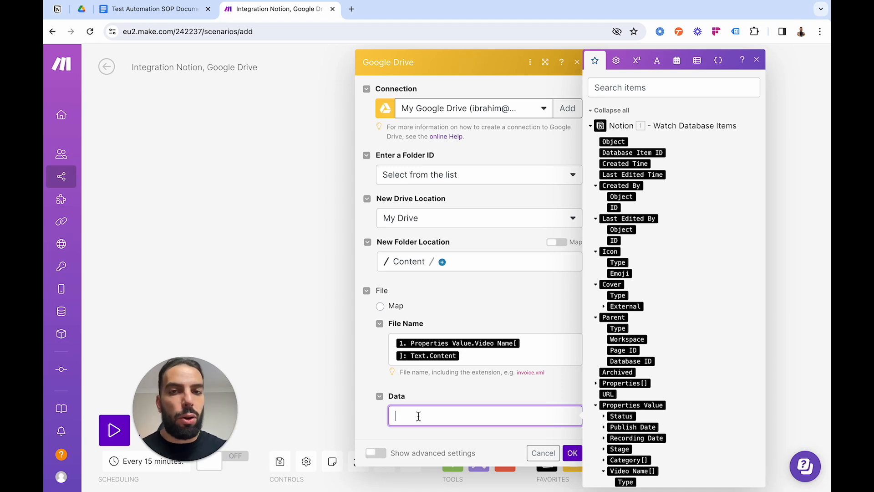
scroll(655, 359, down, 2)
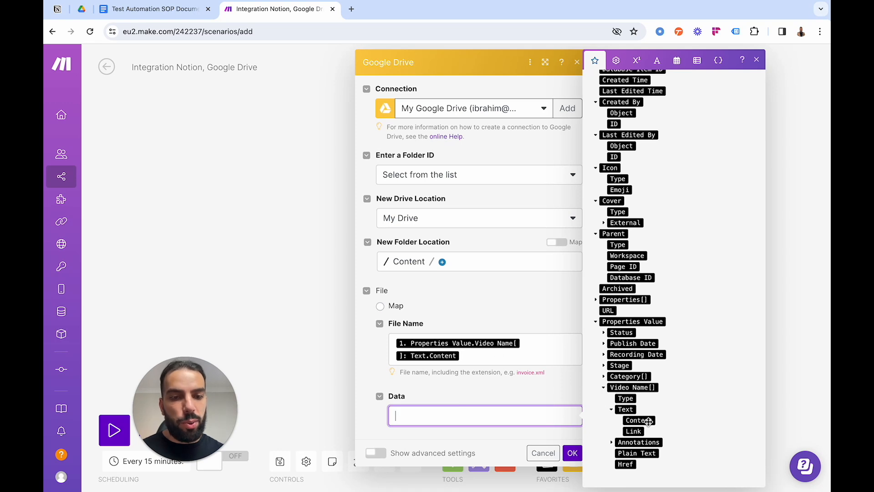
click(625, 454)
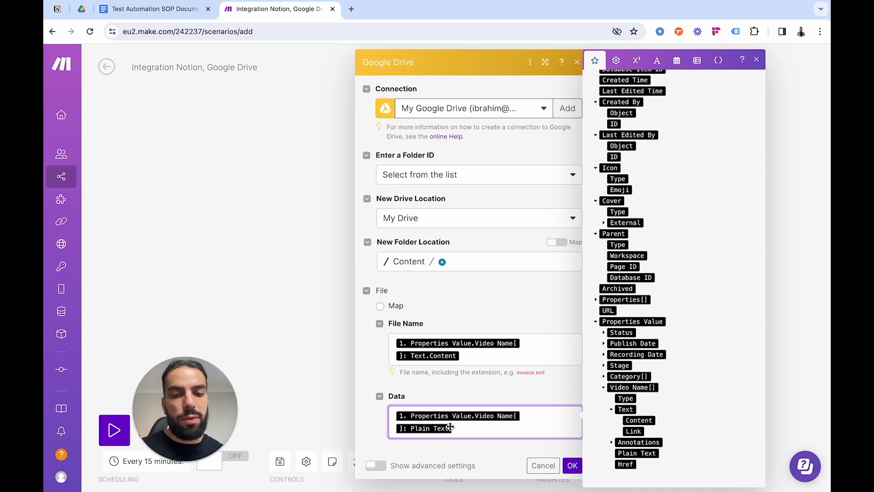
click(370, 417)
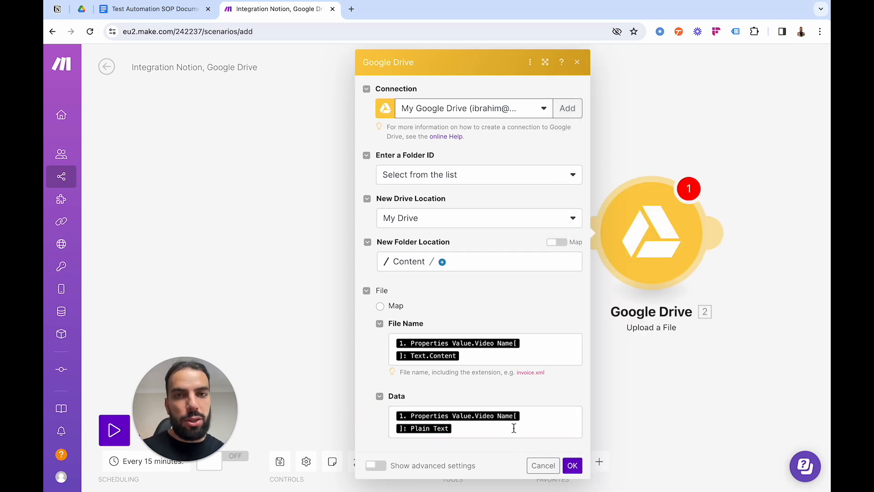
Enable advanced settings, convert the file to application/vnd.google-apps.document, and save the Google Drive module.
click(376, 469)
scroll(381, 418, down, 2)
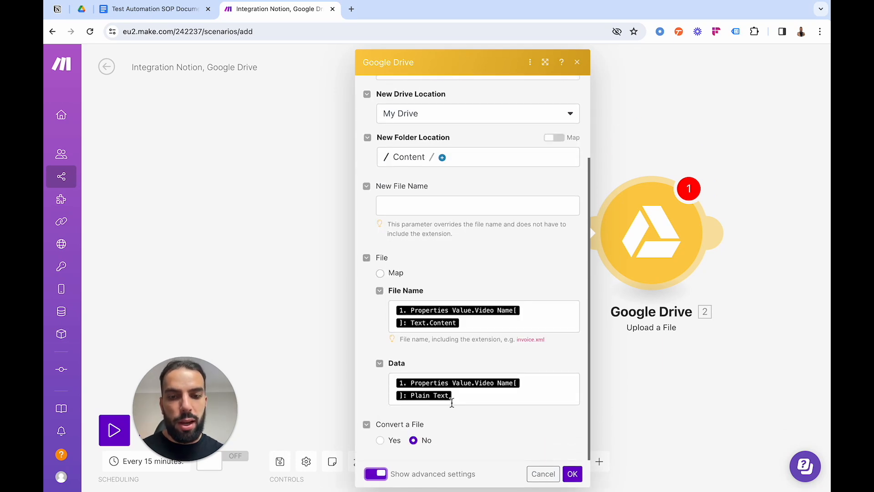
click(379, 440)
scroll(471, 429, down, 1)
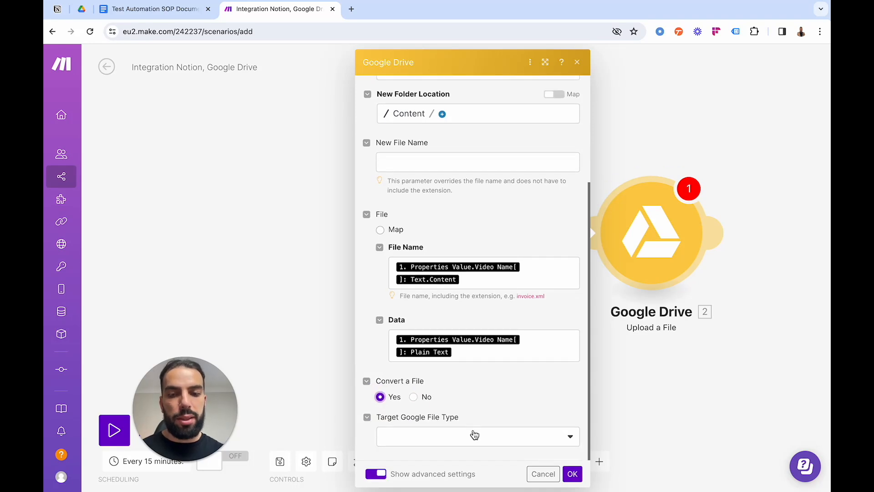
click(491, 438)
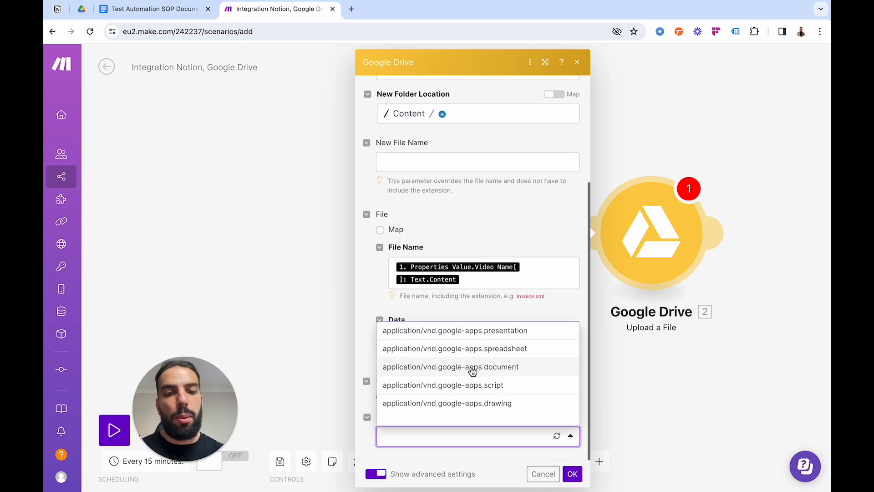
click(472, 369)
scroll(506, 392, up, 4)
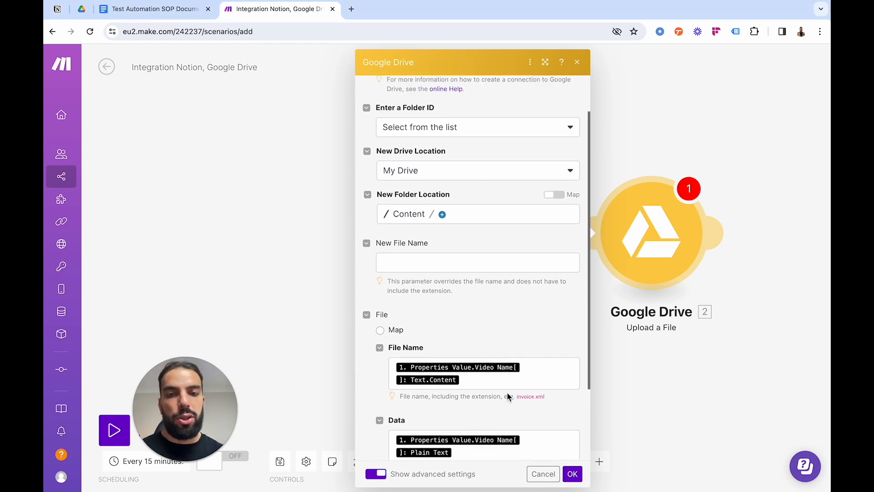
click(573, 473)
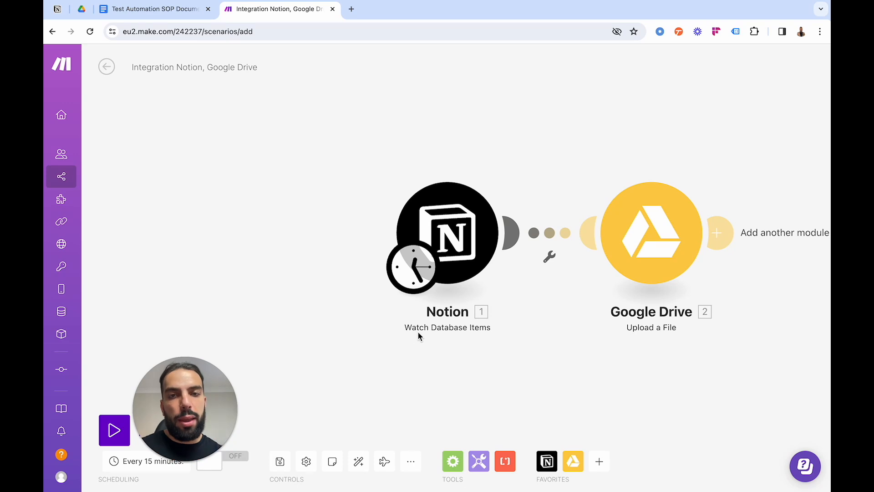
Switch to the Videos board in Notion and add a No Stage card titled "Test Auotmation Make example".
click(58, 9)
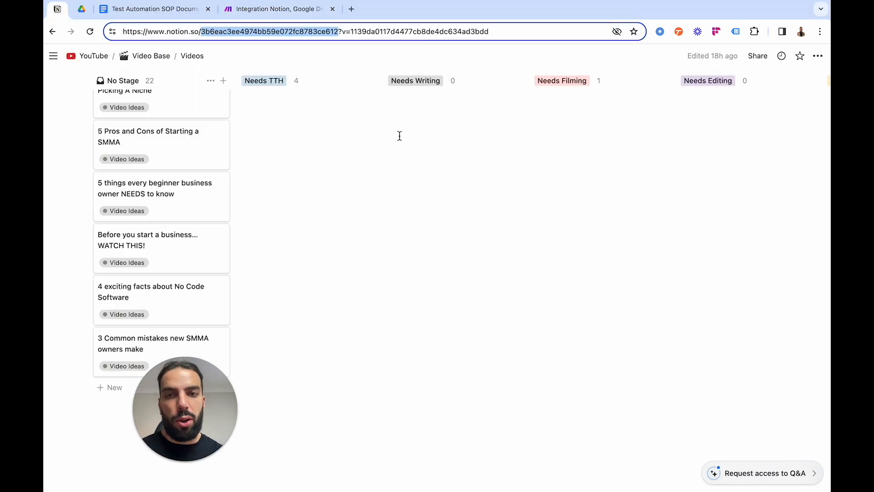
click(254, 8)
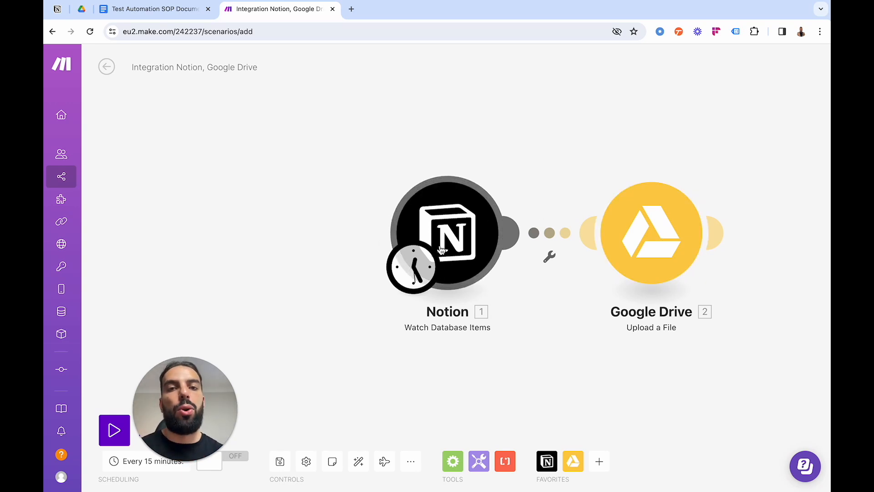
click(53, 9)
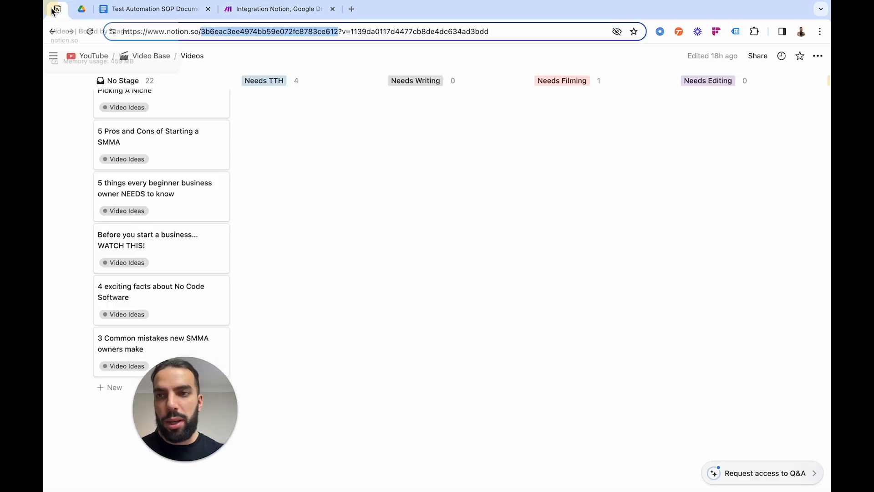
drag(173, 384, 430, 386)
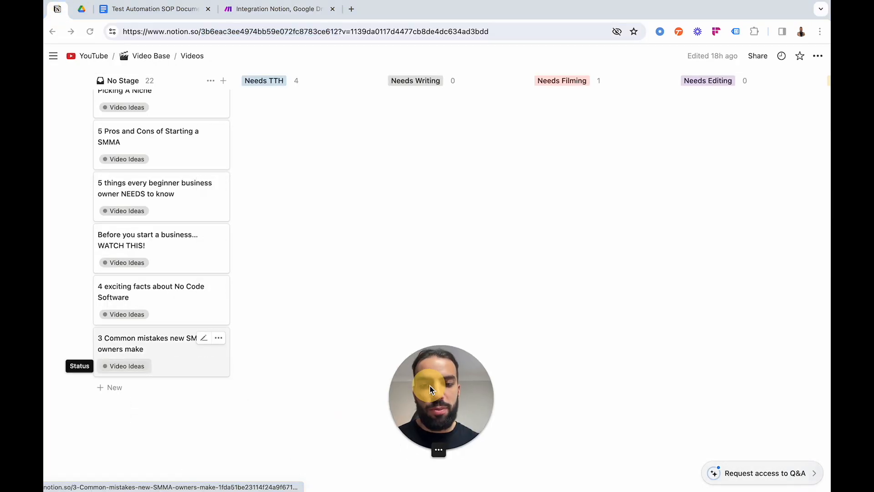
click(103, 387)
click(103, 387)
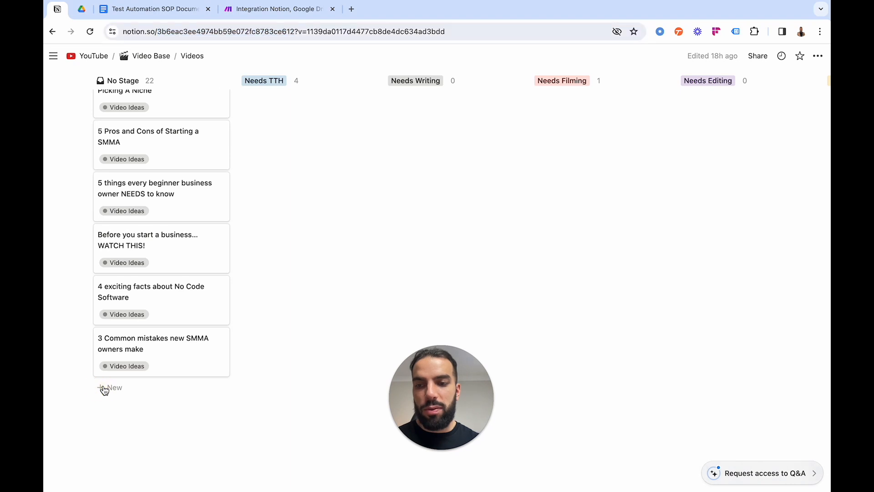
click(104, 388)
text(Test Auotmation Make example)
key(Return)
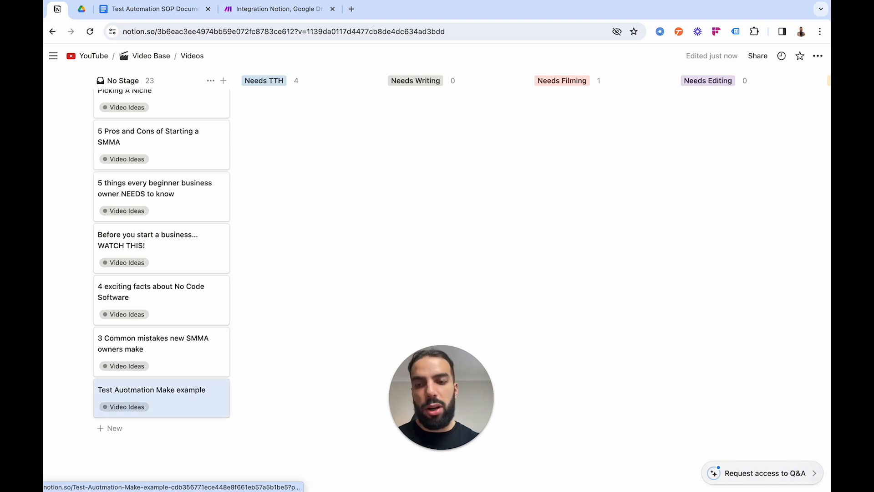
Run the Make scenario once and open the "Test Auotmation Make example" document from Google Drive's Content folder.
click(268, 18)
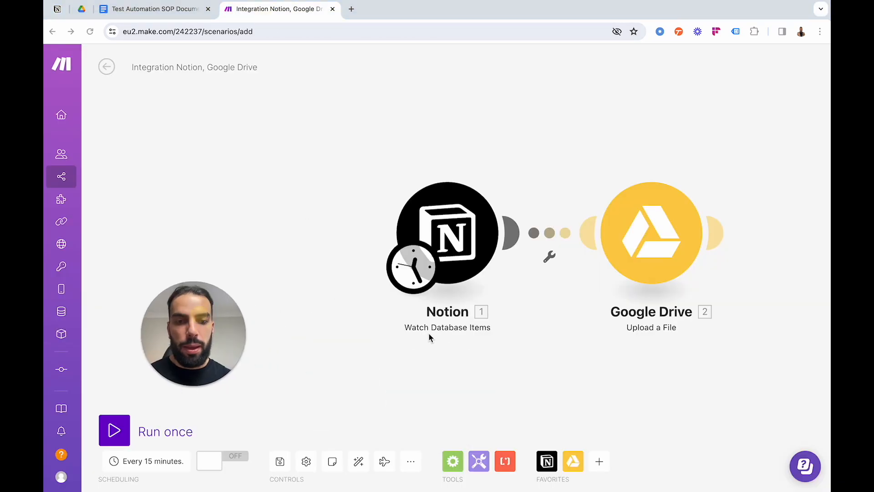
click(111, 432)
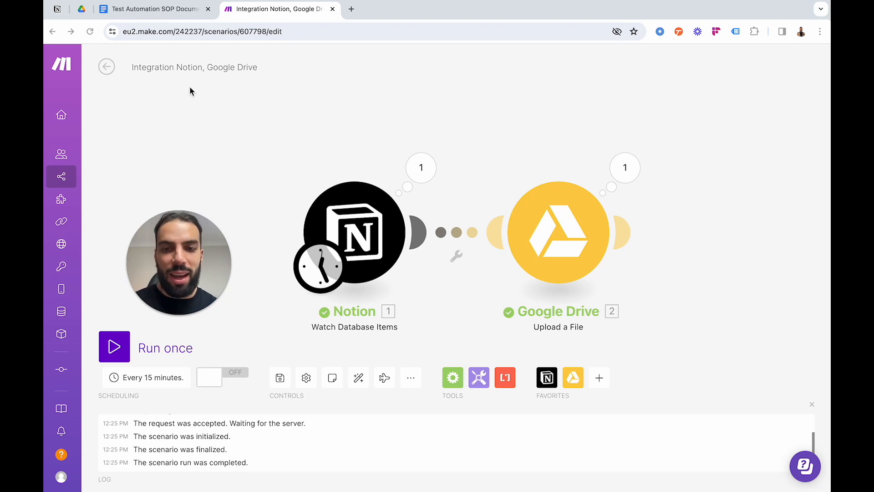
click(82, 9)
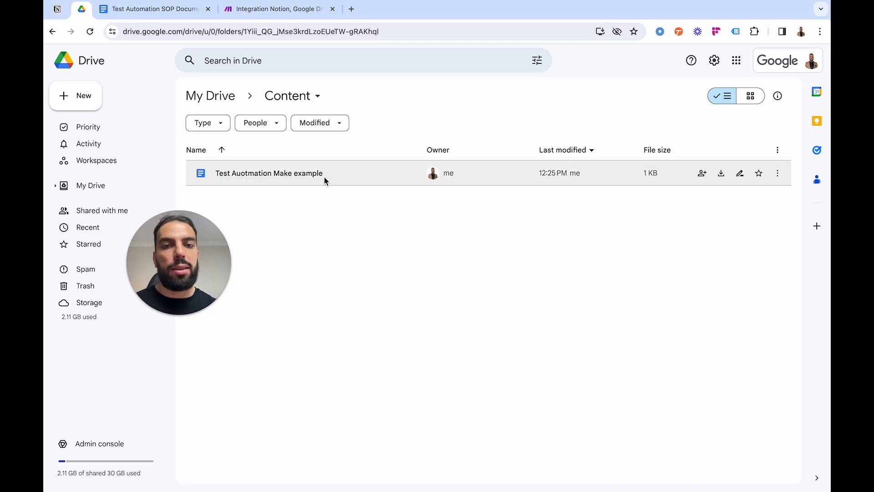
double_click(297, 173)
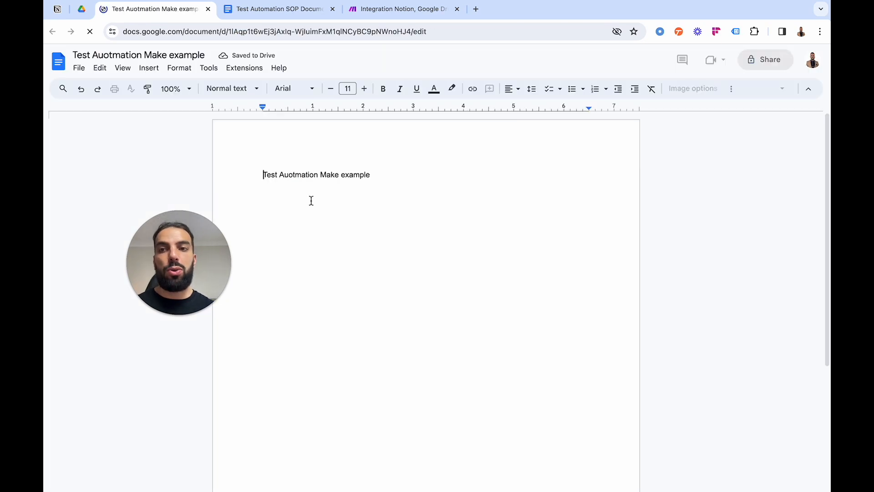
Check the document's text, add an empty line below it, and switch back to the Videos board in Notion.
drag(263, 175, 386, 174)
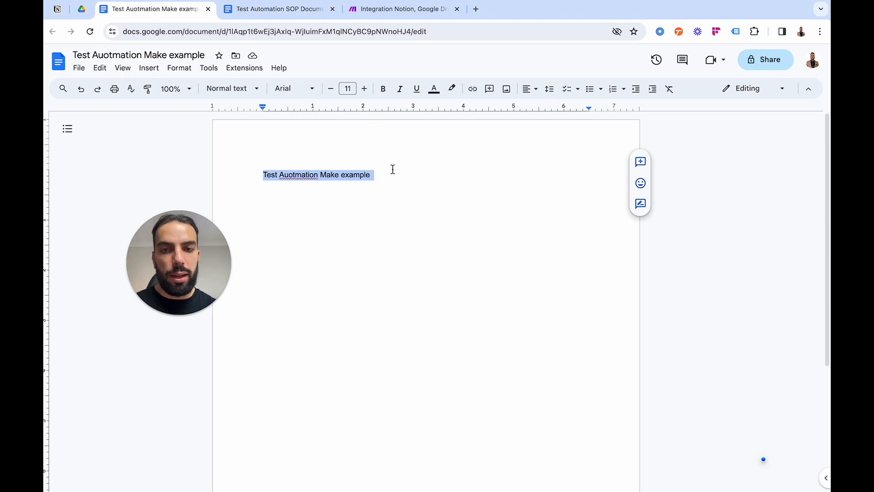
click(393, 172)
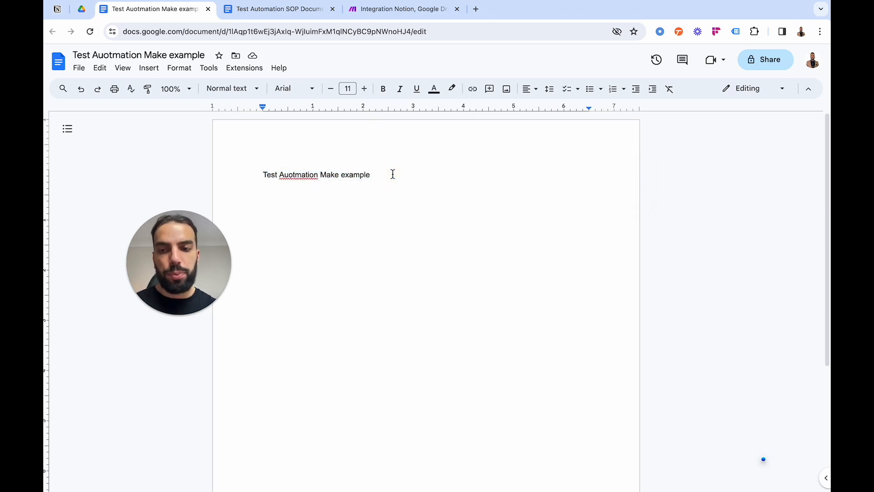
key(Return)
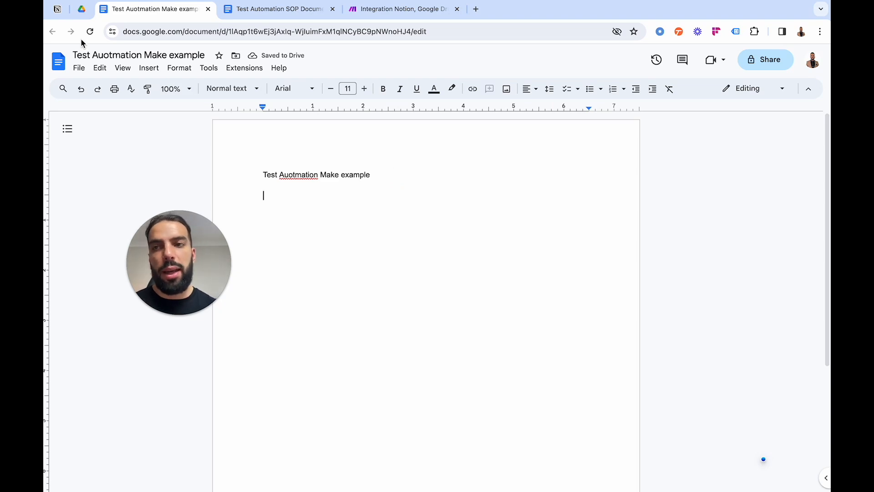
click(57, 9)
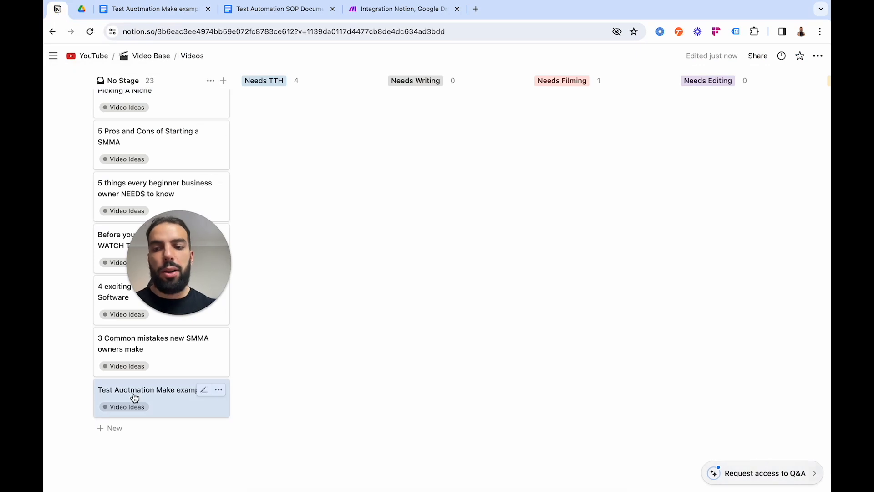